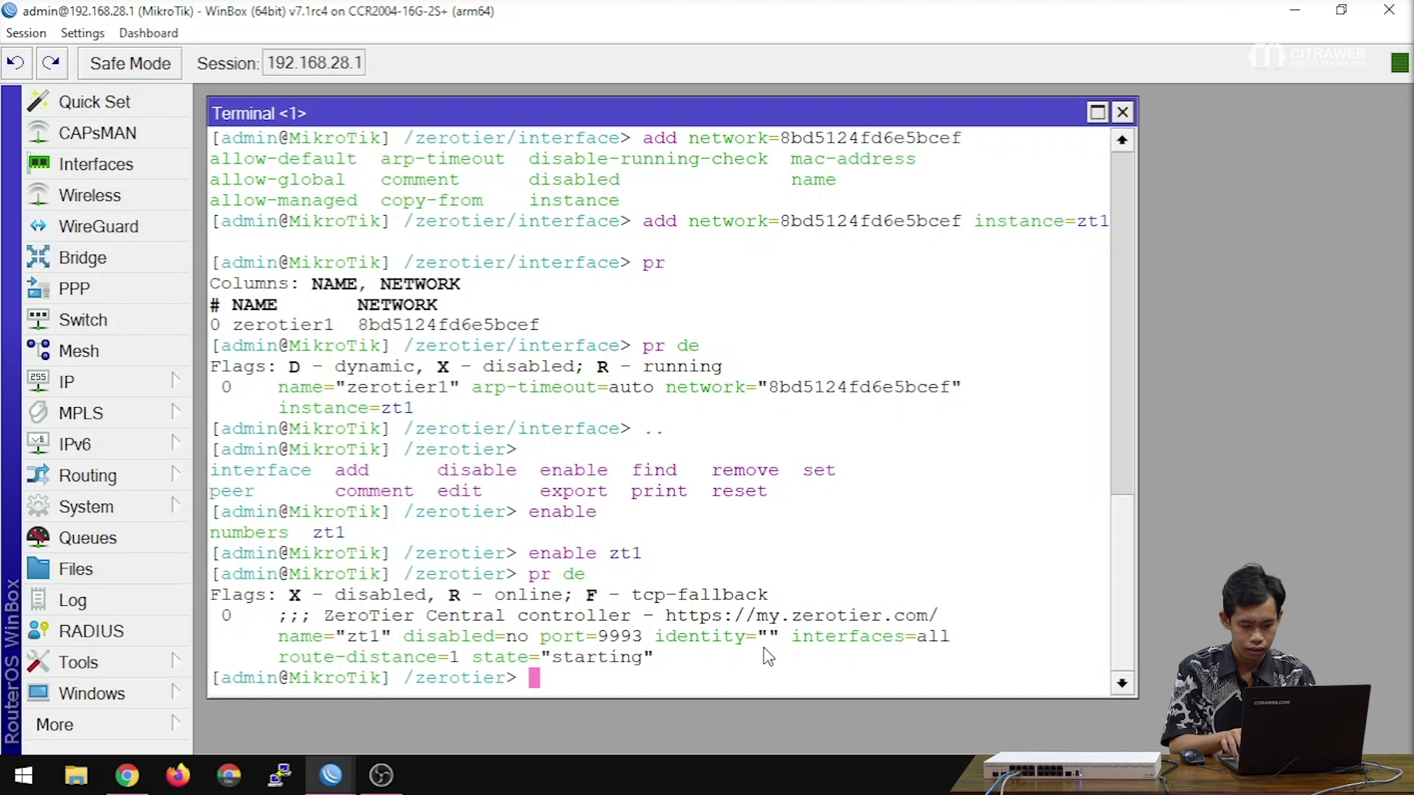
Step: Discard the mistyped command, enable the zt1 ZeroTier instance again and print its details to check its state
key(ctrl+c)
key(Up)
key(Up)
key(Return)
key(Up)
key(Up)
key(Return)
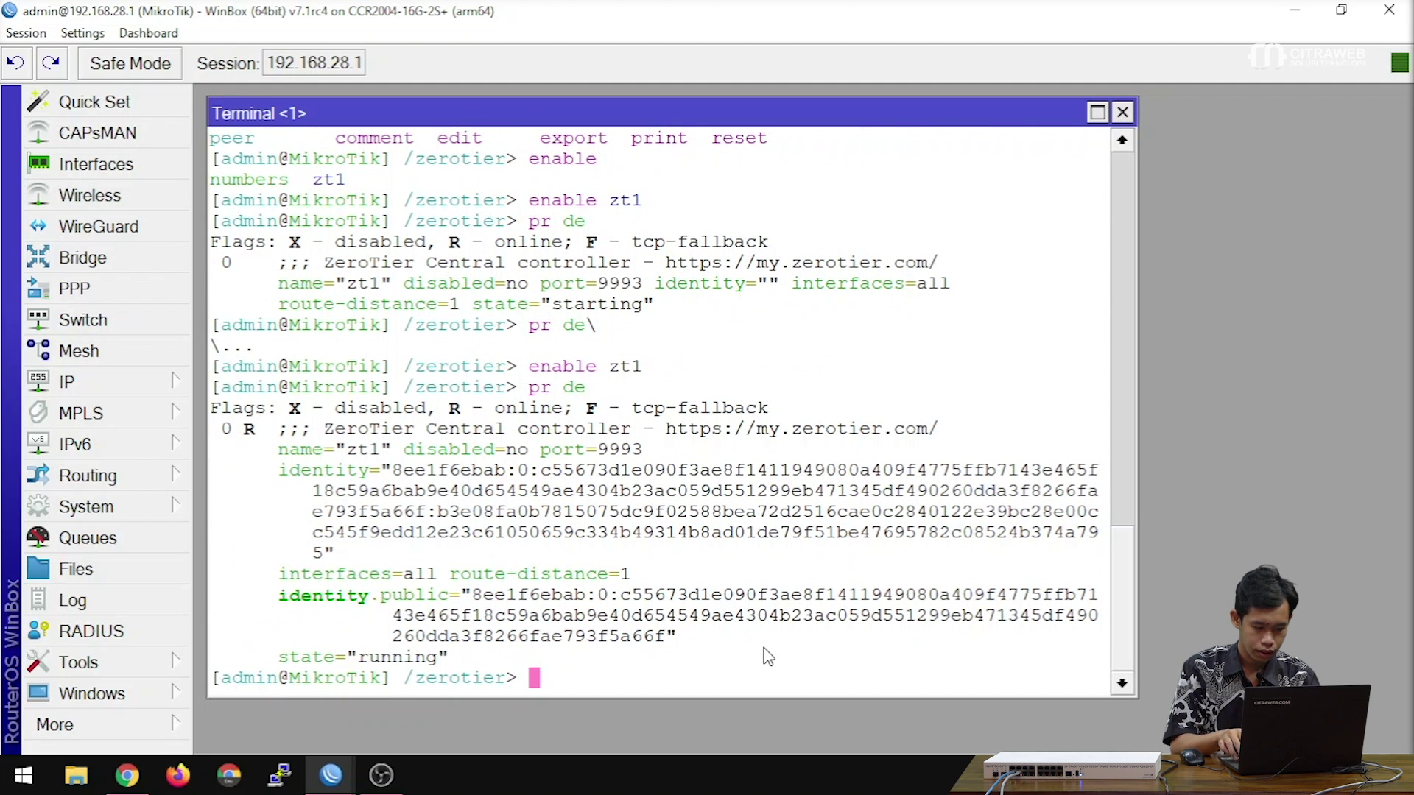
drag(351, 657, 438, 660)
Step: Print the ZeroTier interface list with interface/pr, and print it again with details
text(interface/)
key(BackSpace)
text(pr)
key(Return)
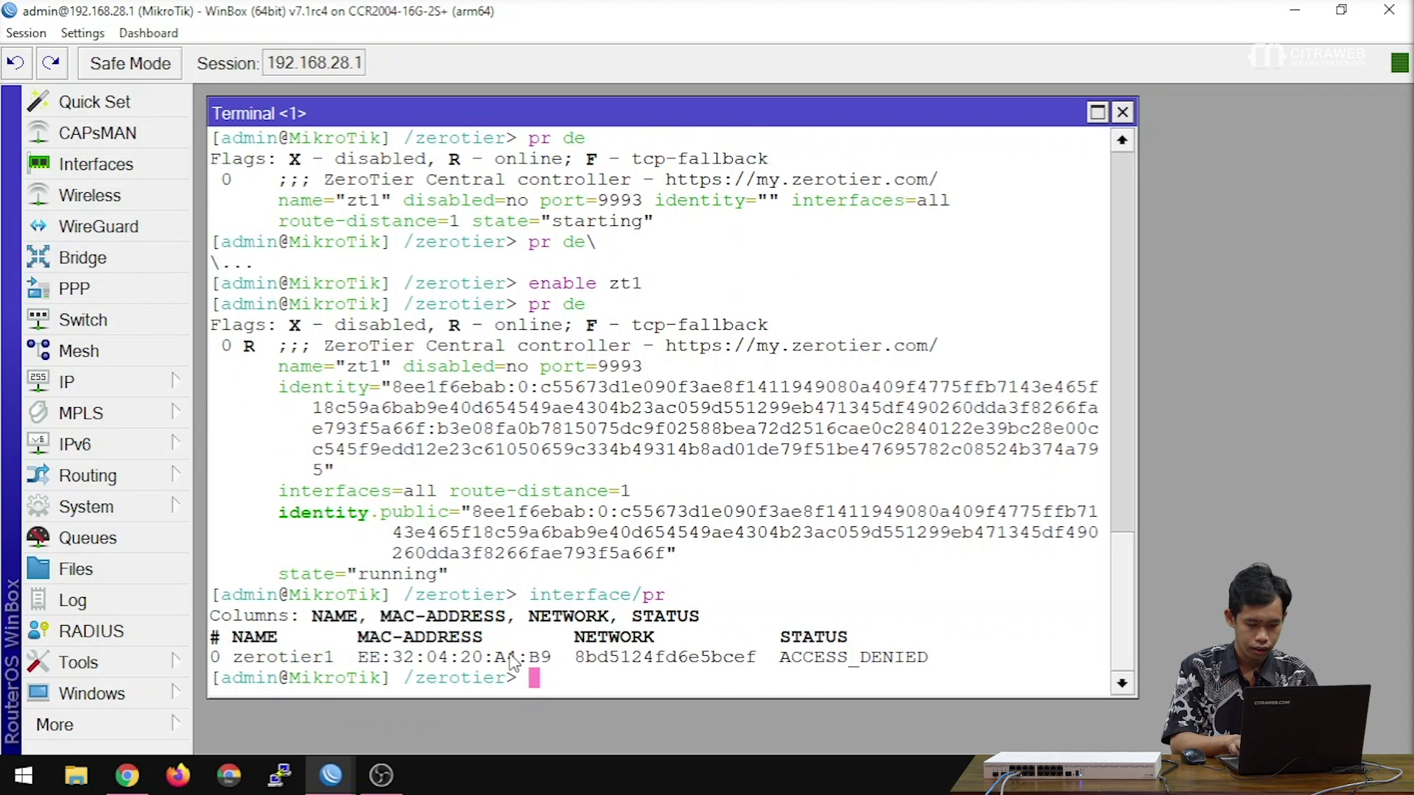
key(Up)
text(de)
key(Return)
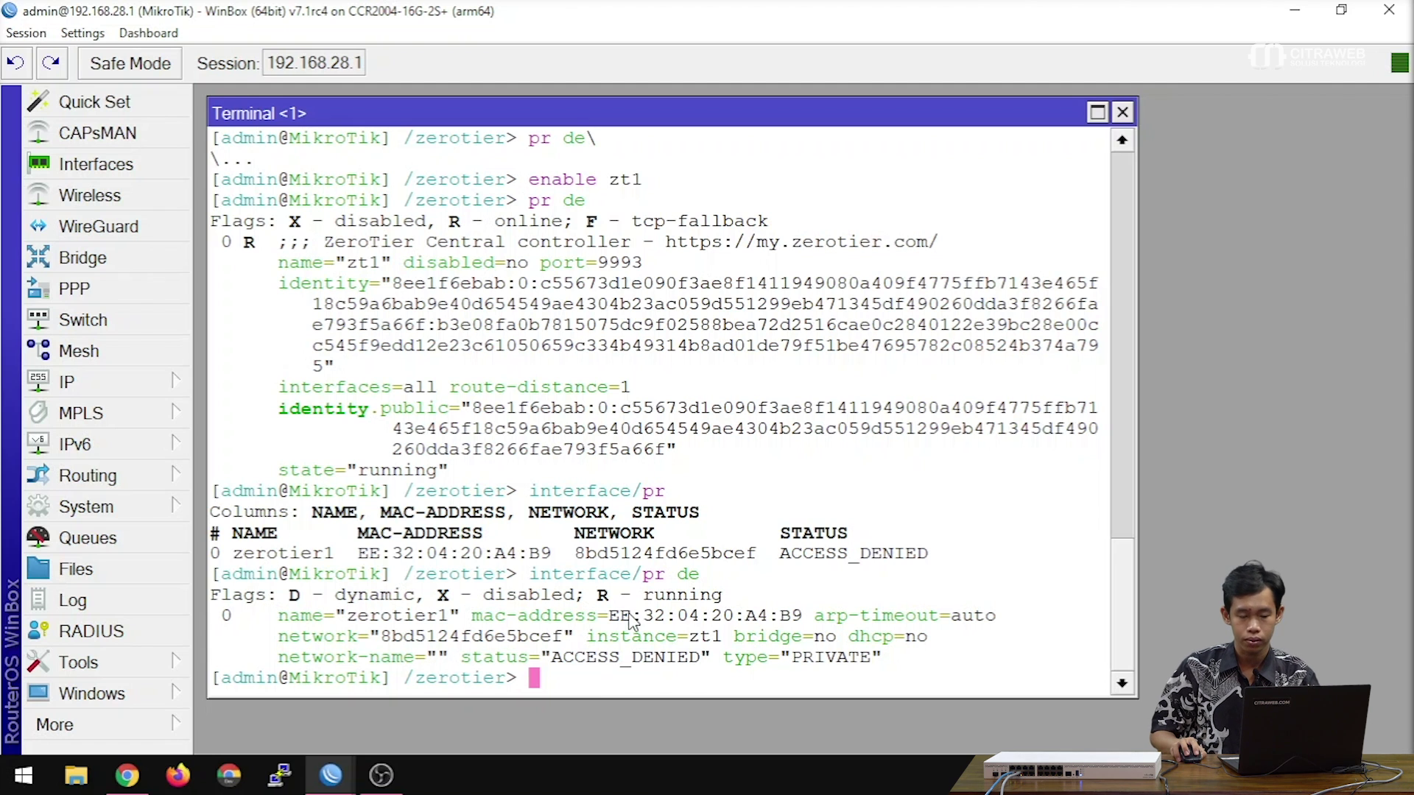
Step: Switch to ZeroTier Central in Chrome and check the network's Access Control setting
click(126, 774)
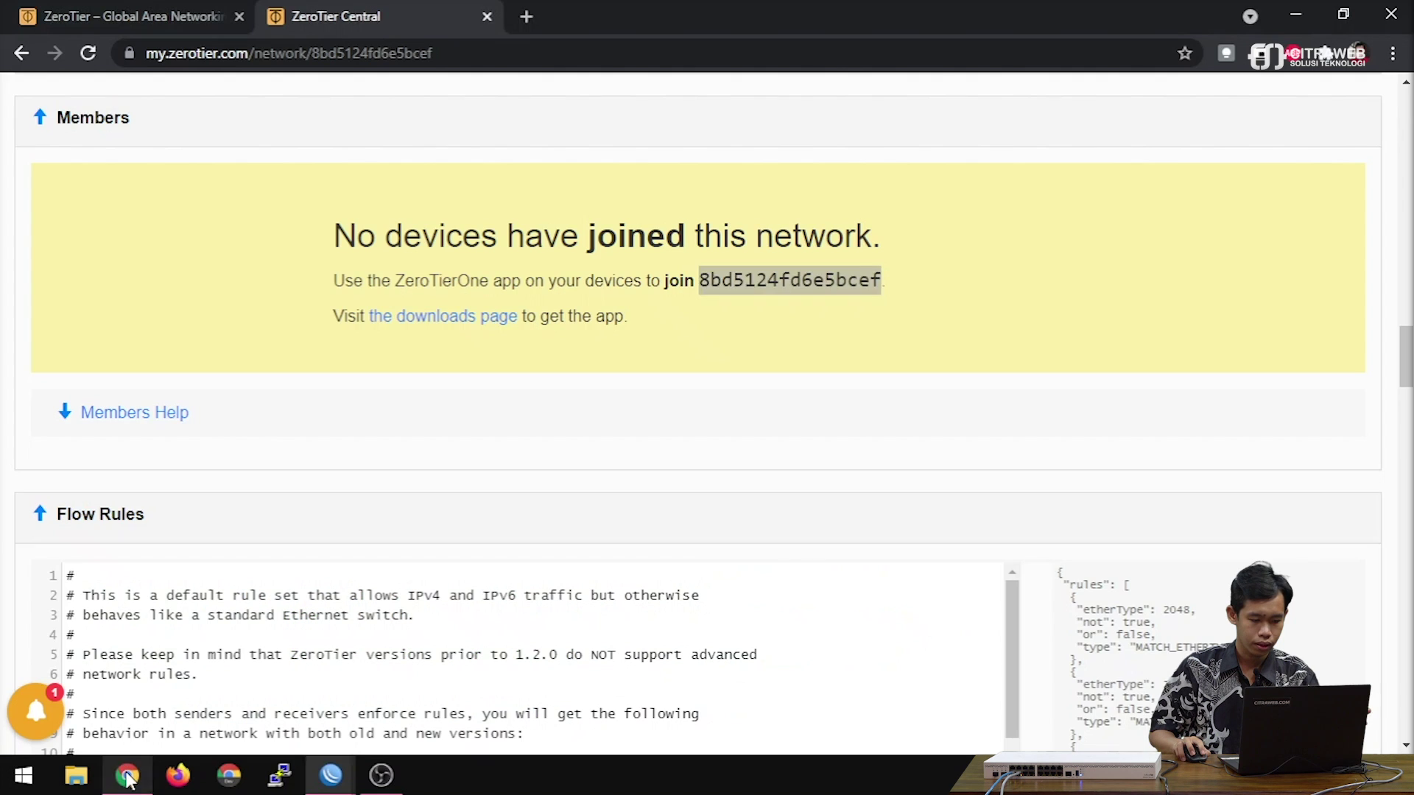
scroll(176, 533, up, 15)
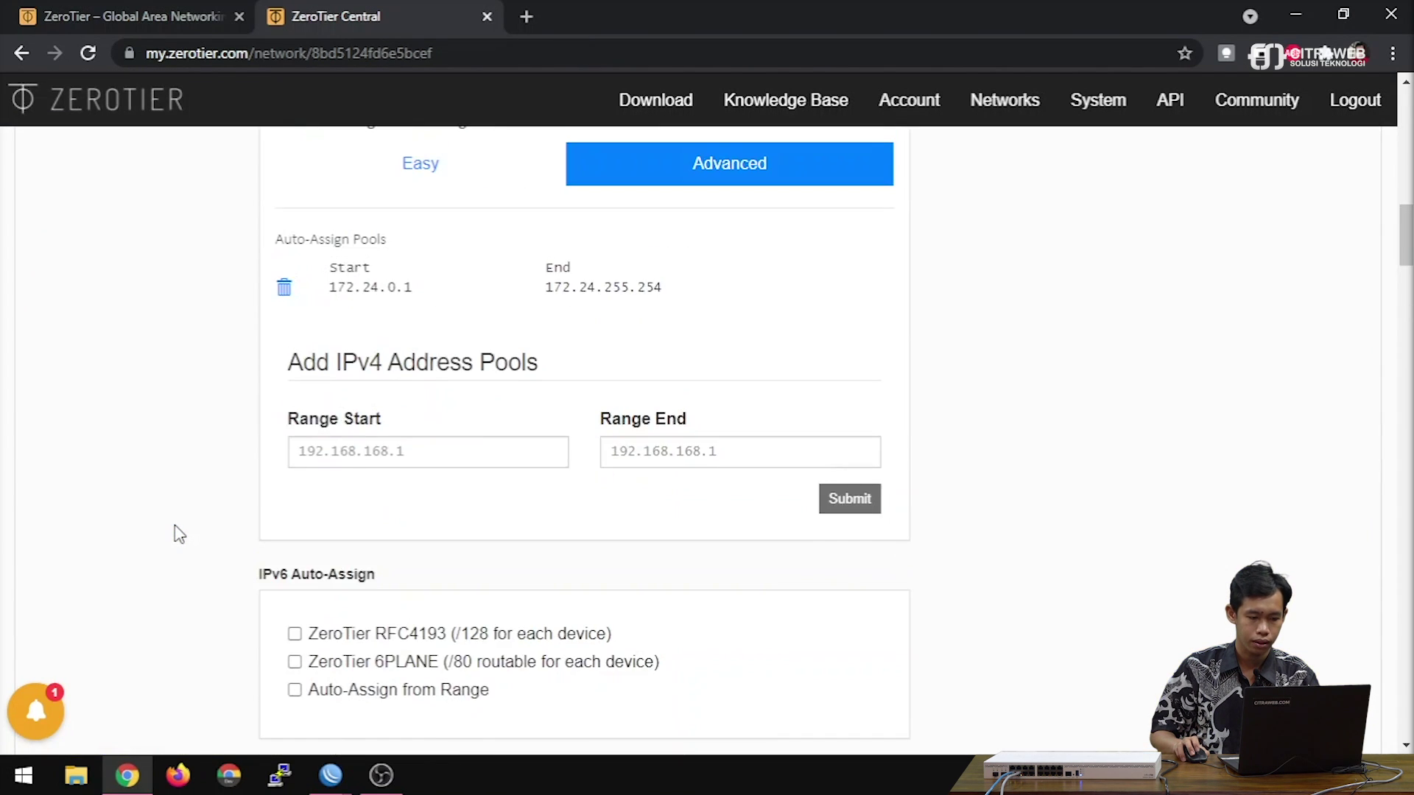
scroll(191, 532, up, 7)
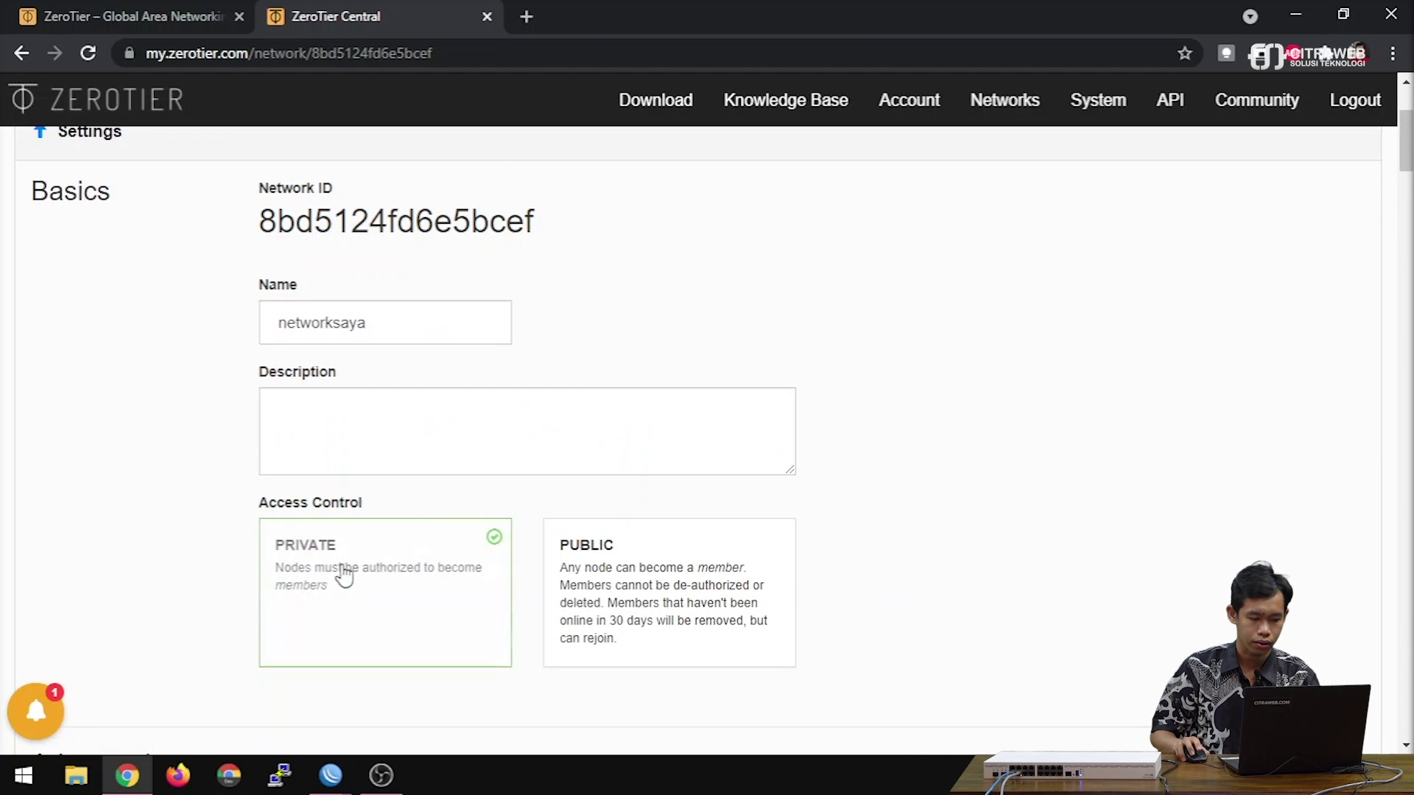
scroll(204, 549, down, 15)
scroll(205, 549, down, 17)
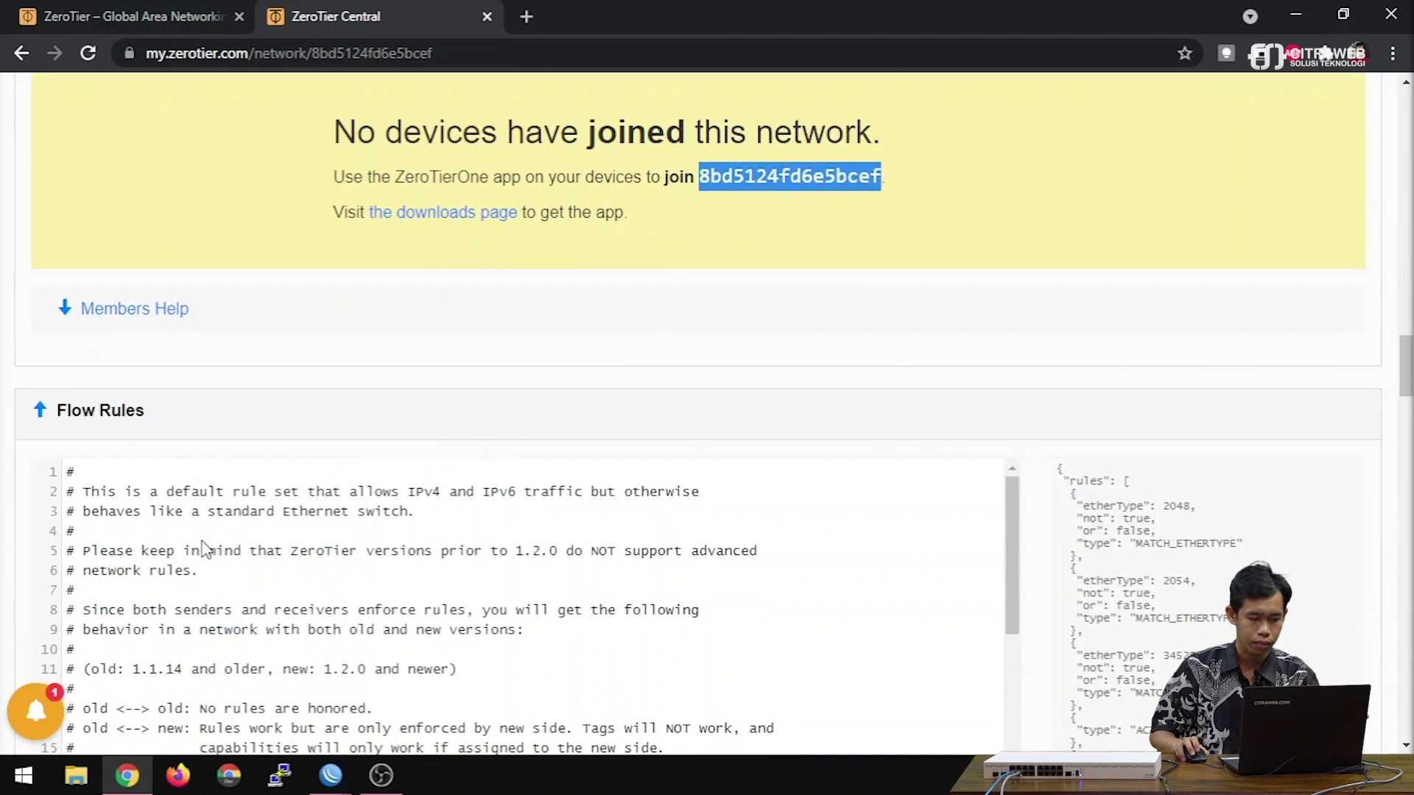
Step: Reload the network page and check the joined devices in the Members section
scroll(204, 550, up, 6)
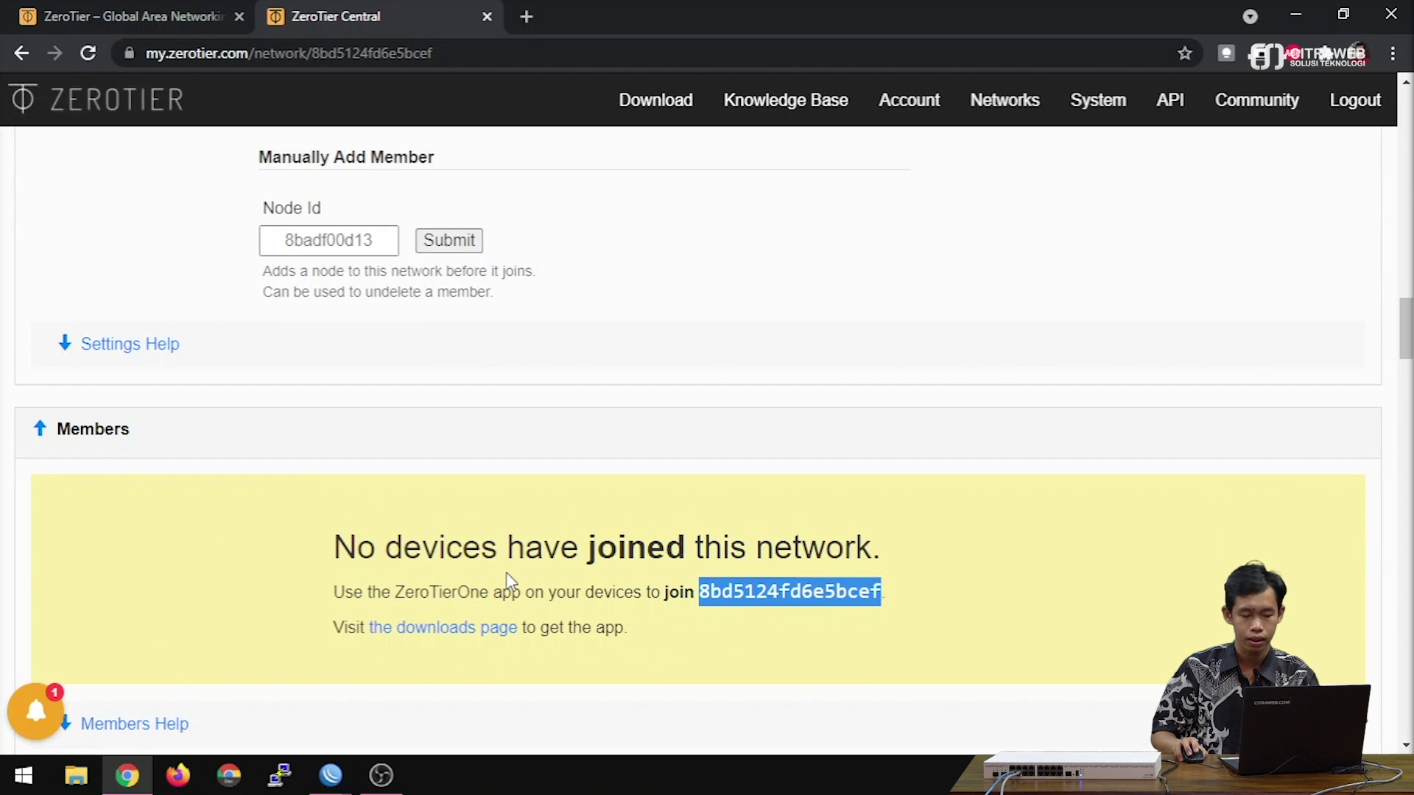
scroll(505, 581, down, 3)
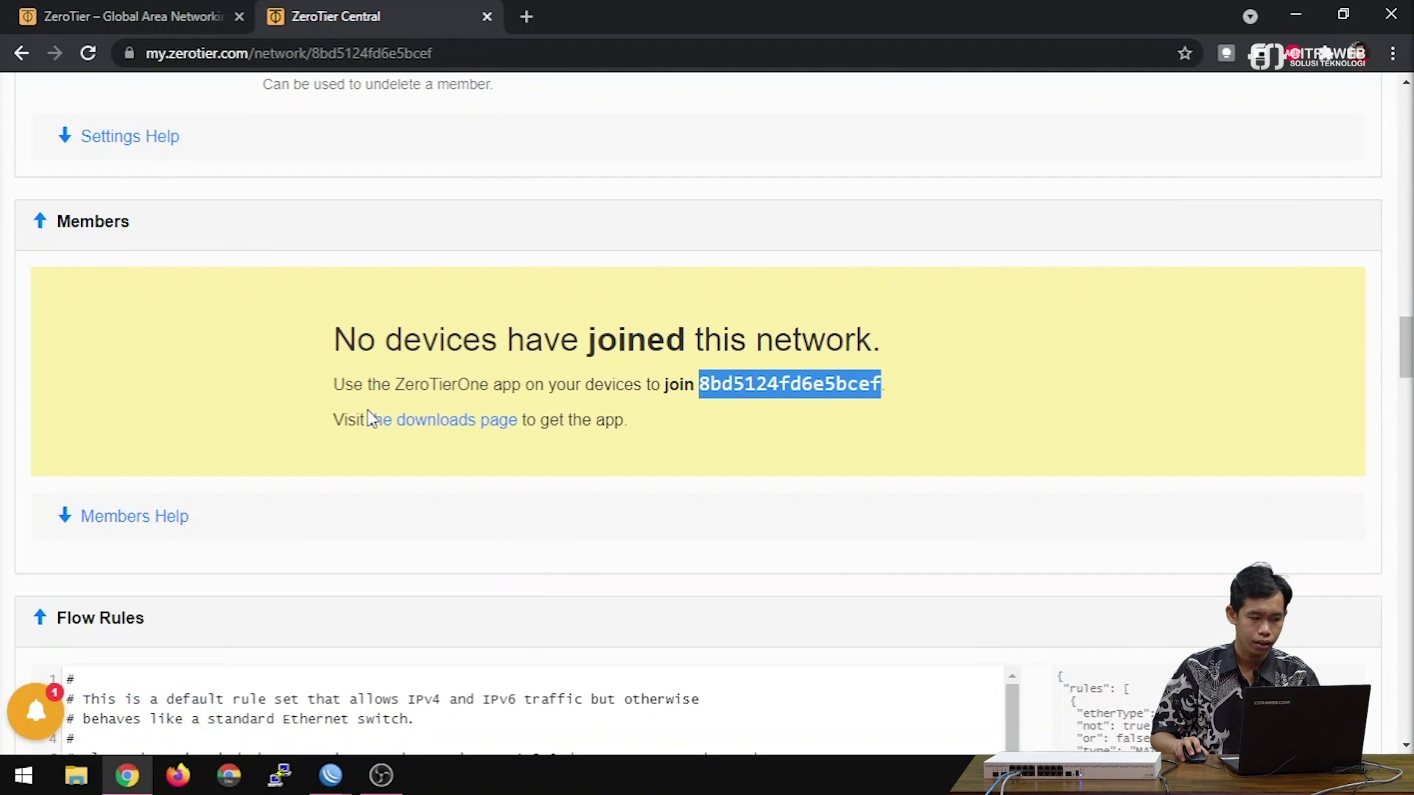
click(82, 61)
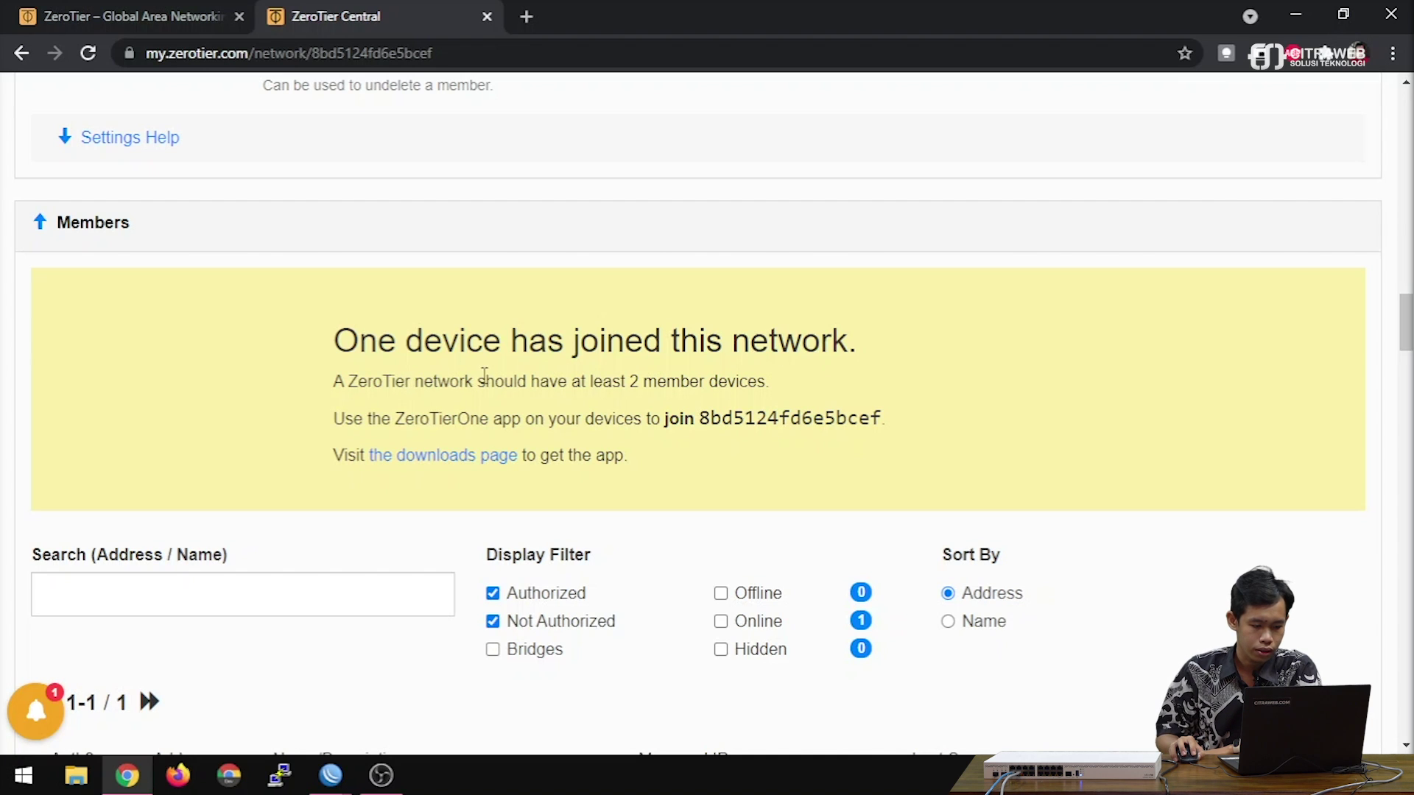
drag(612, 383, 760, 384)
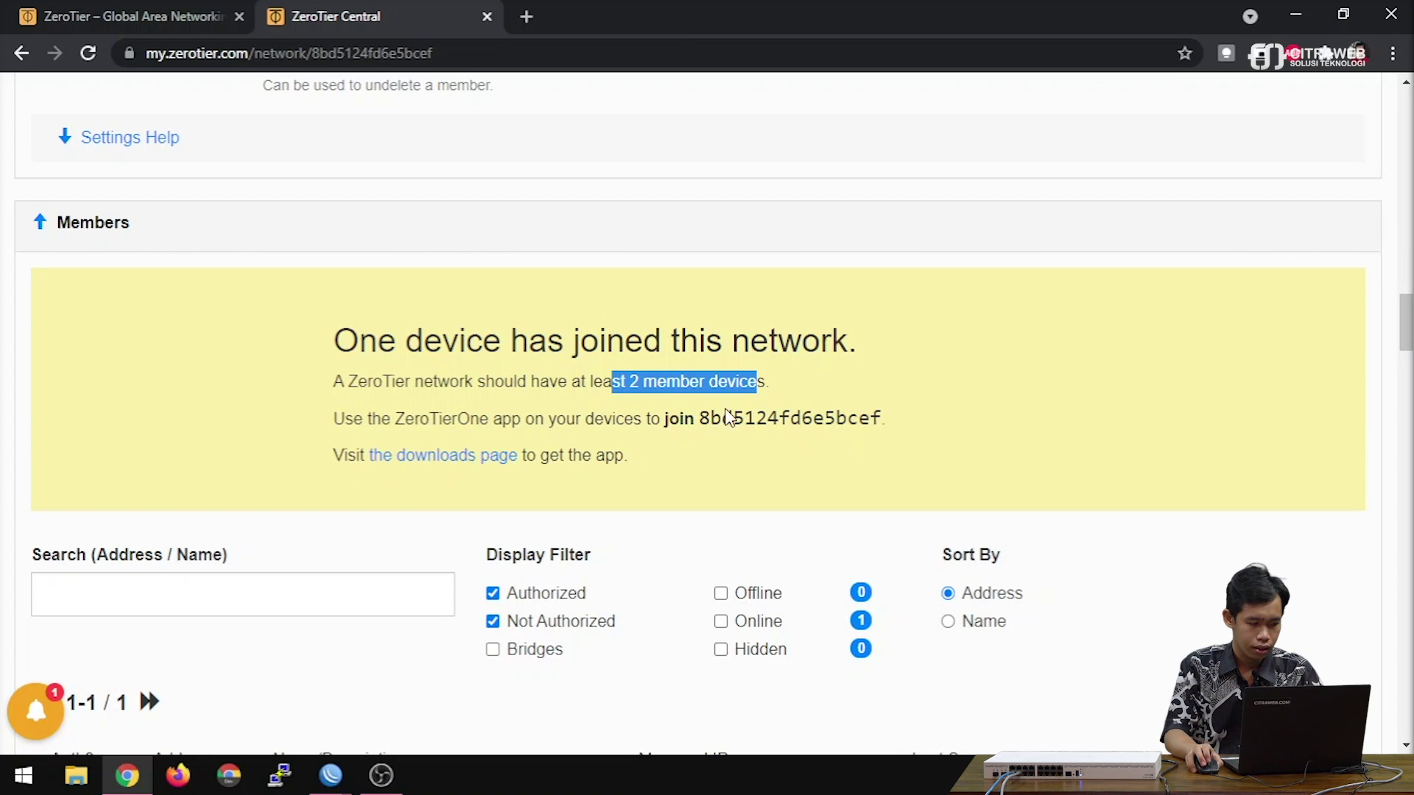
scroll(276, 527, up, 8)
scroll(279, 527, up, 15)
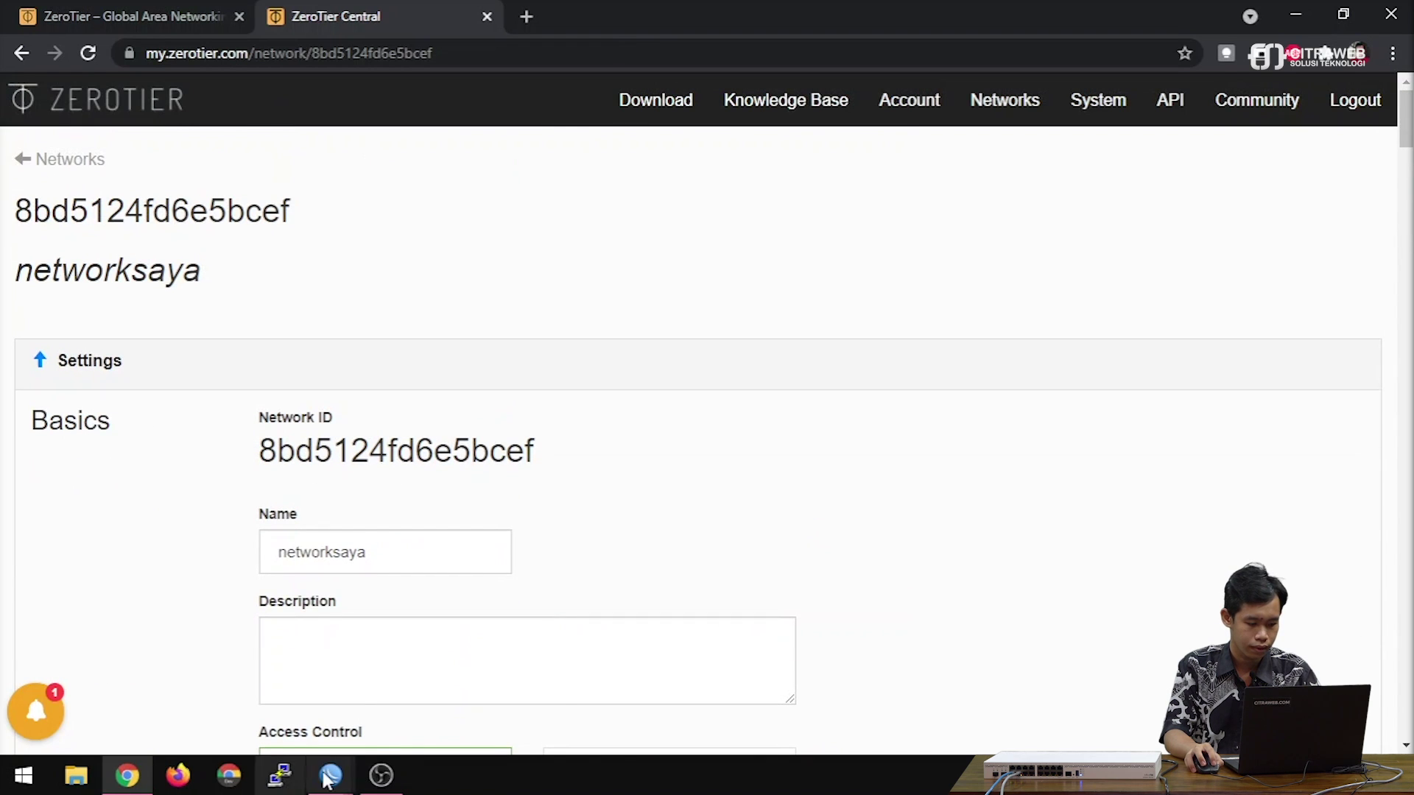
Step: Switch to the WinBox login window, connect to the router at 192.168.75.248 and maximize its session window
mouse_move(330, 769)
click(202, 693)
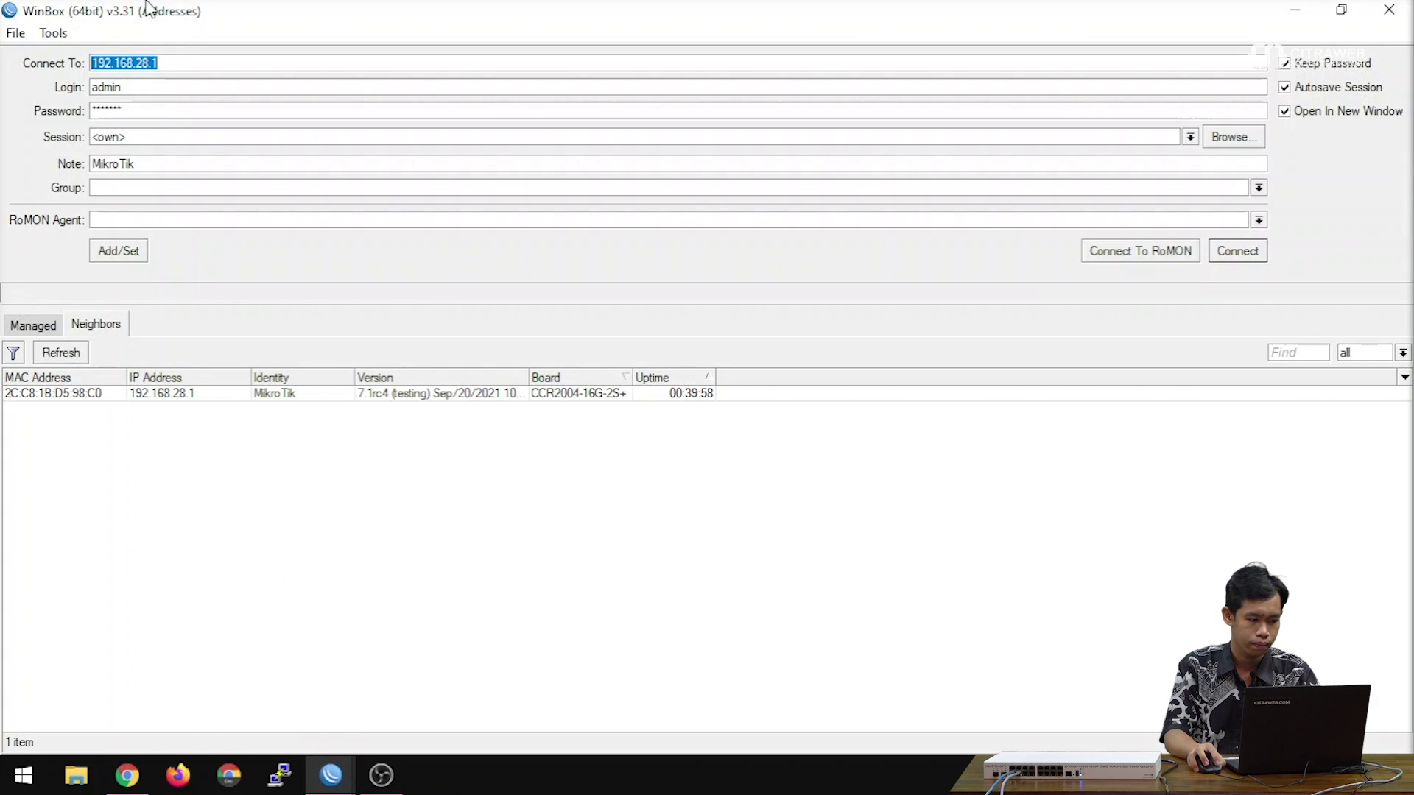
click(175, 65)
key(BackSpace)
key(BackSpace)
key(BackSpace)
key(BackSpace)
text(75.248)
key(Return)
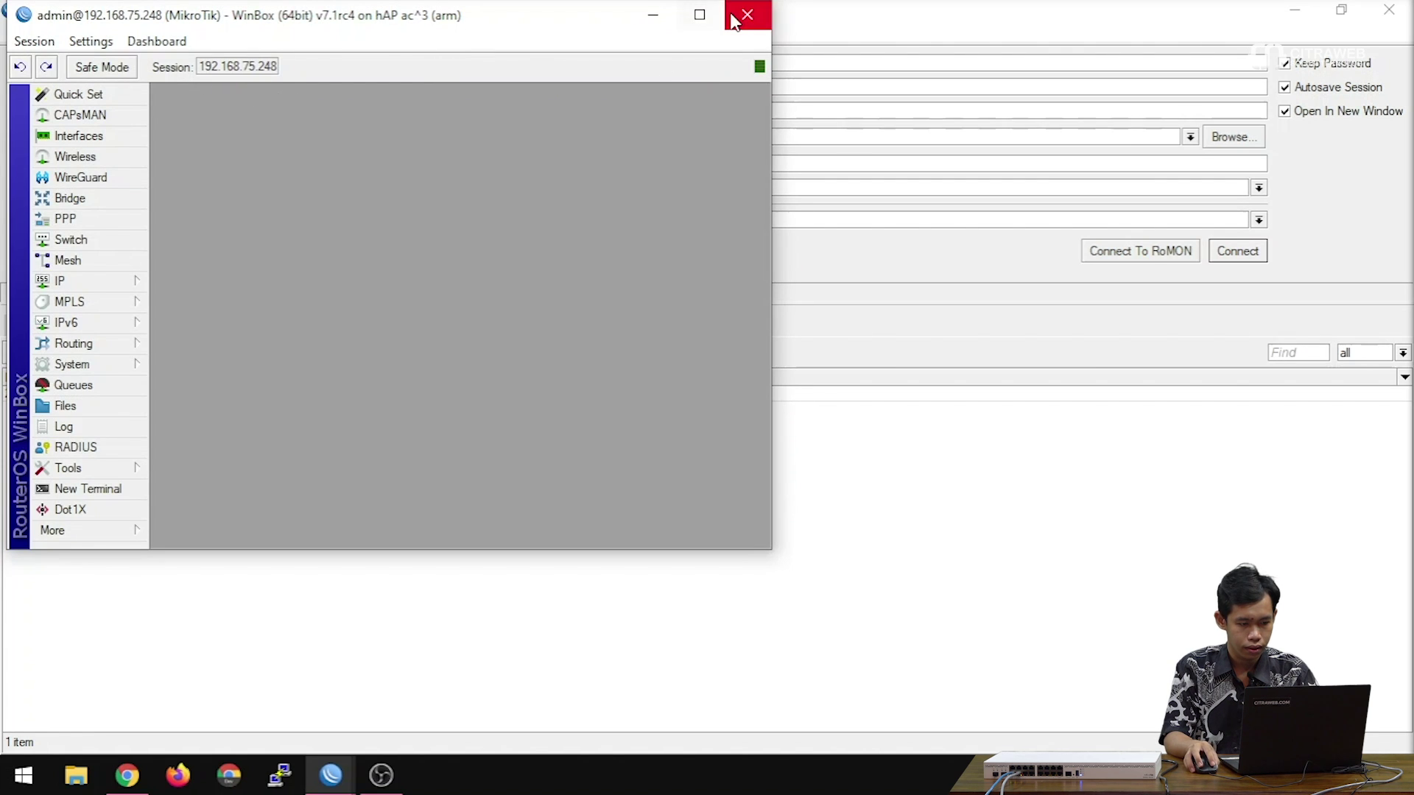
click(699, 15)
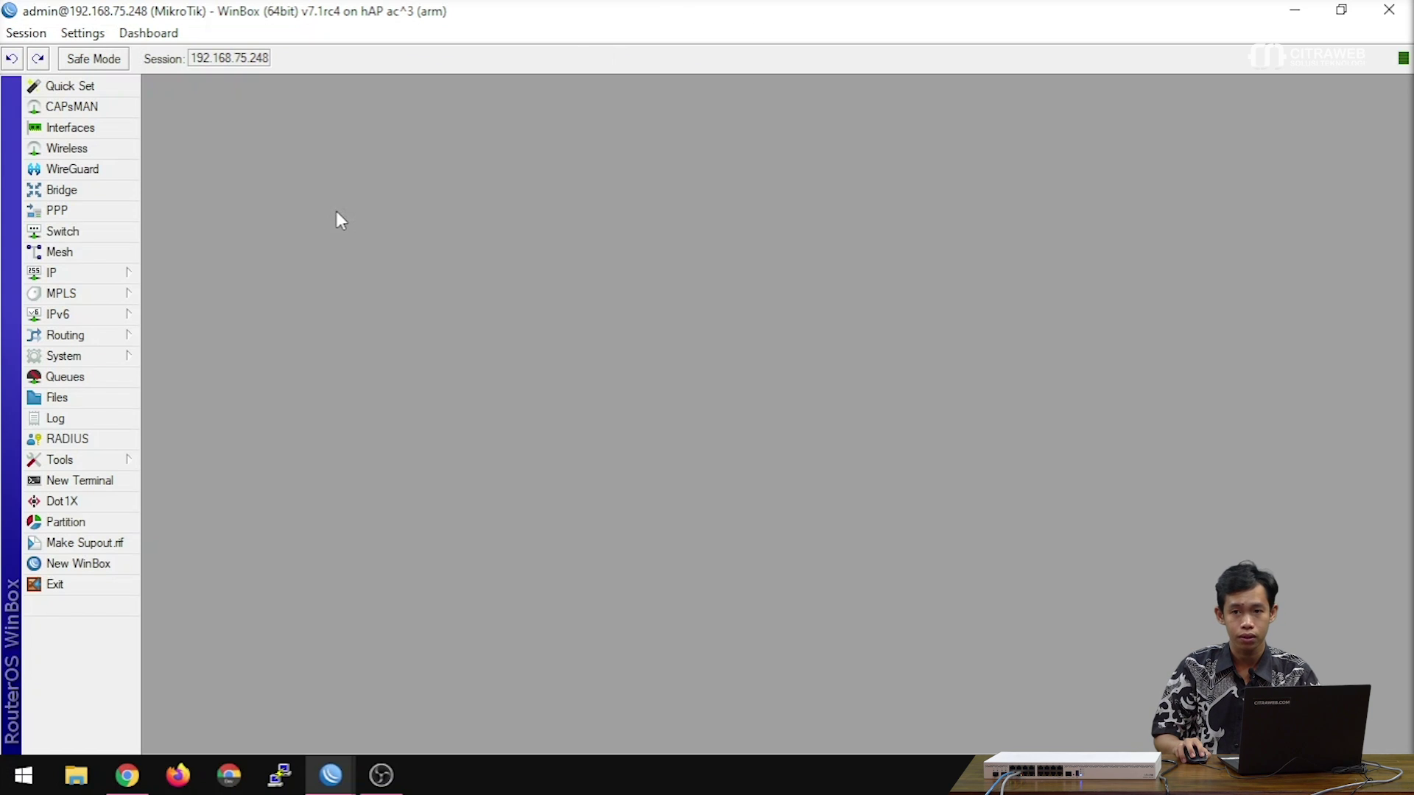
Step: Check the IP address list of the second router, including the bridge1 entry, and close the list
click(73, 272)
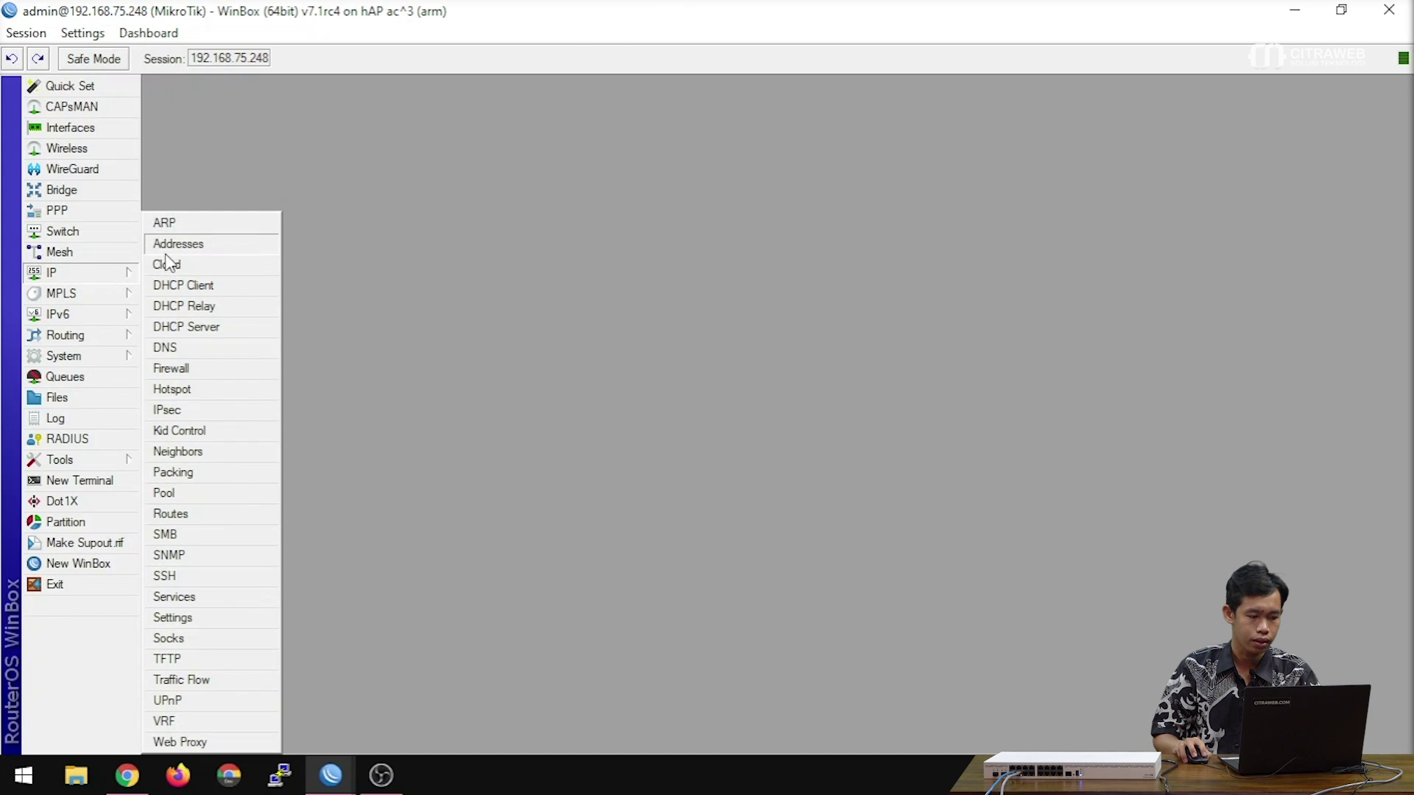
click(180, 240)
drag(739, 296, 776, 296)
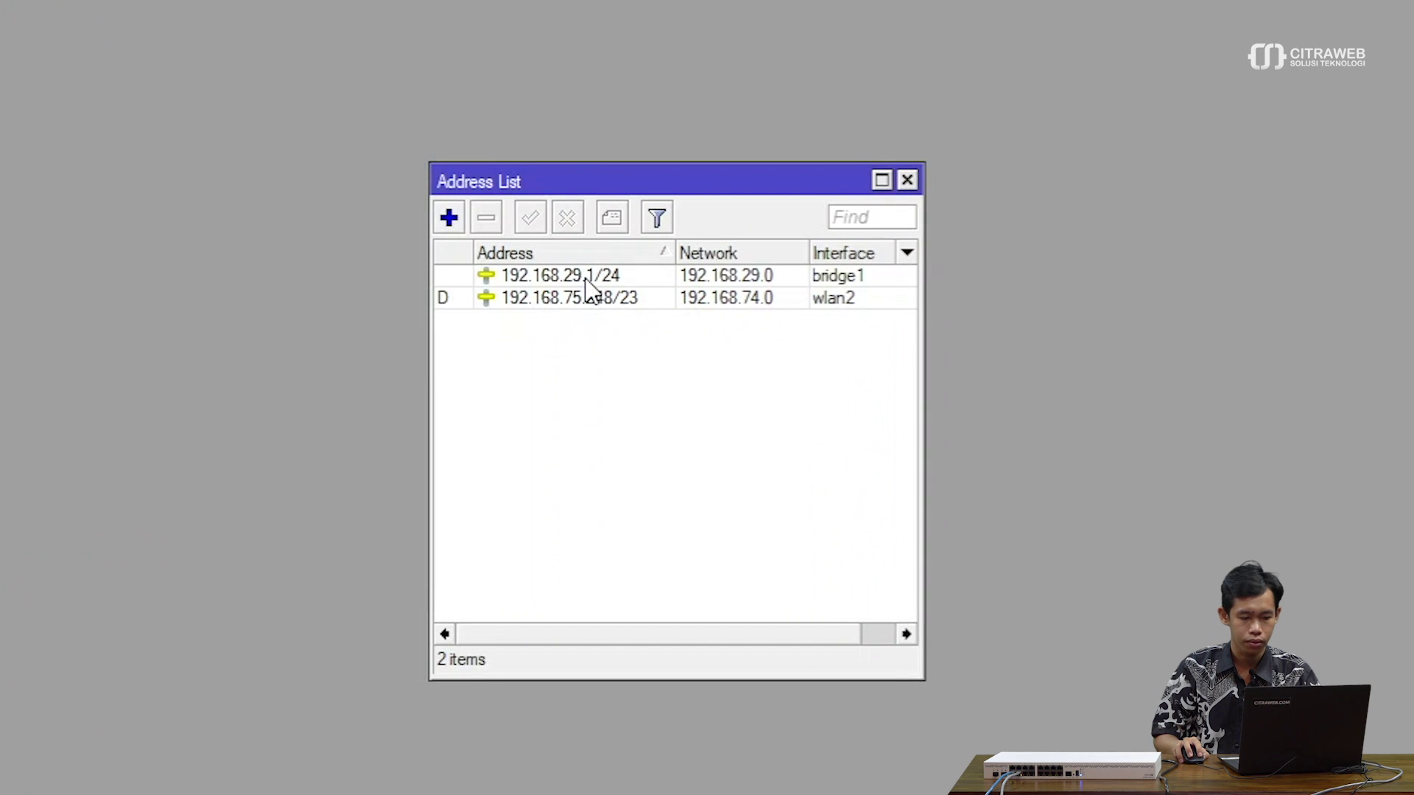
click(587, 280)
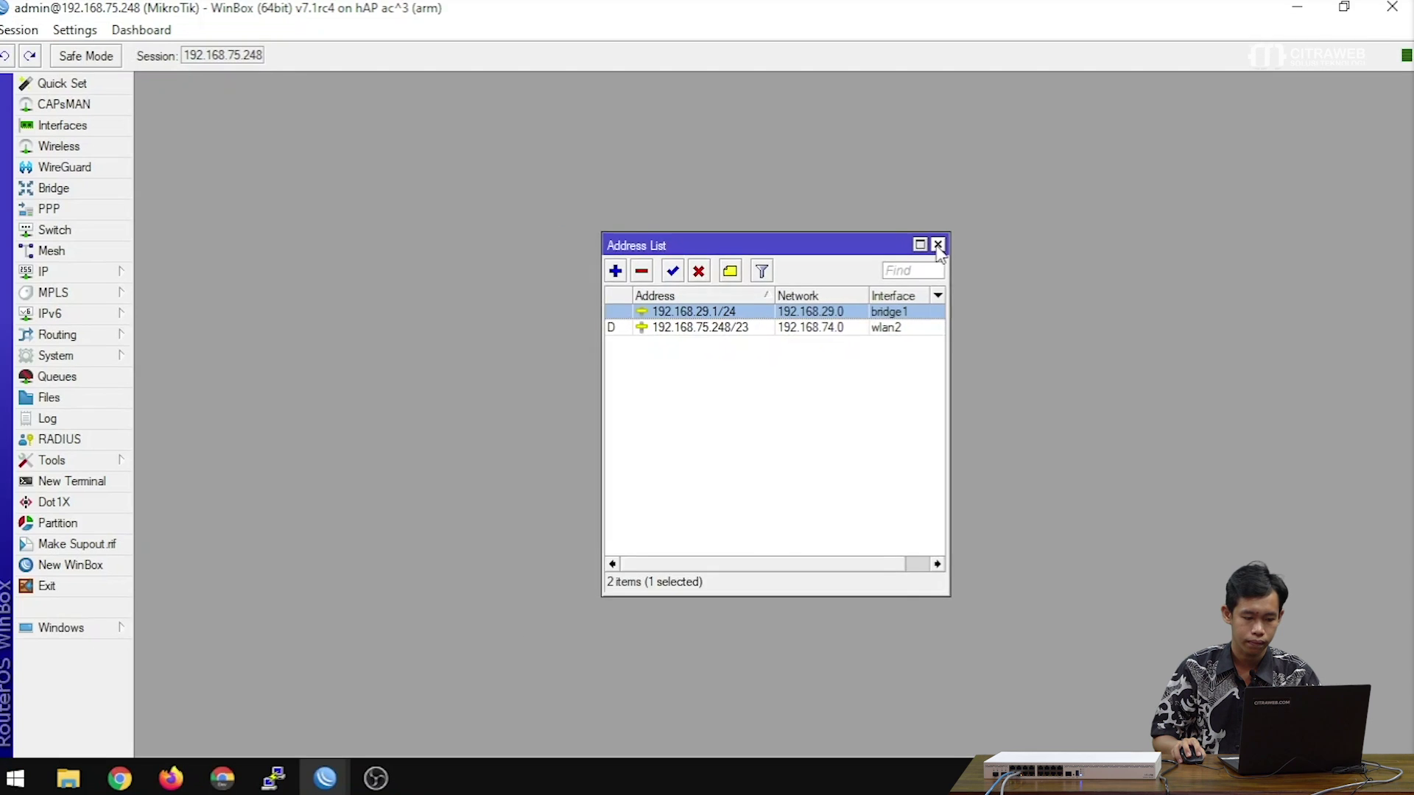
click(907, 180)
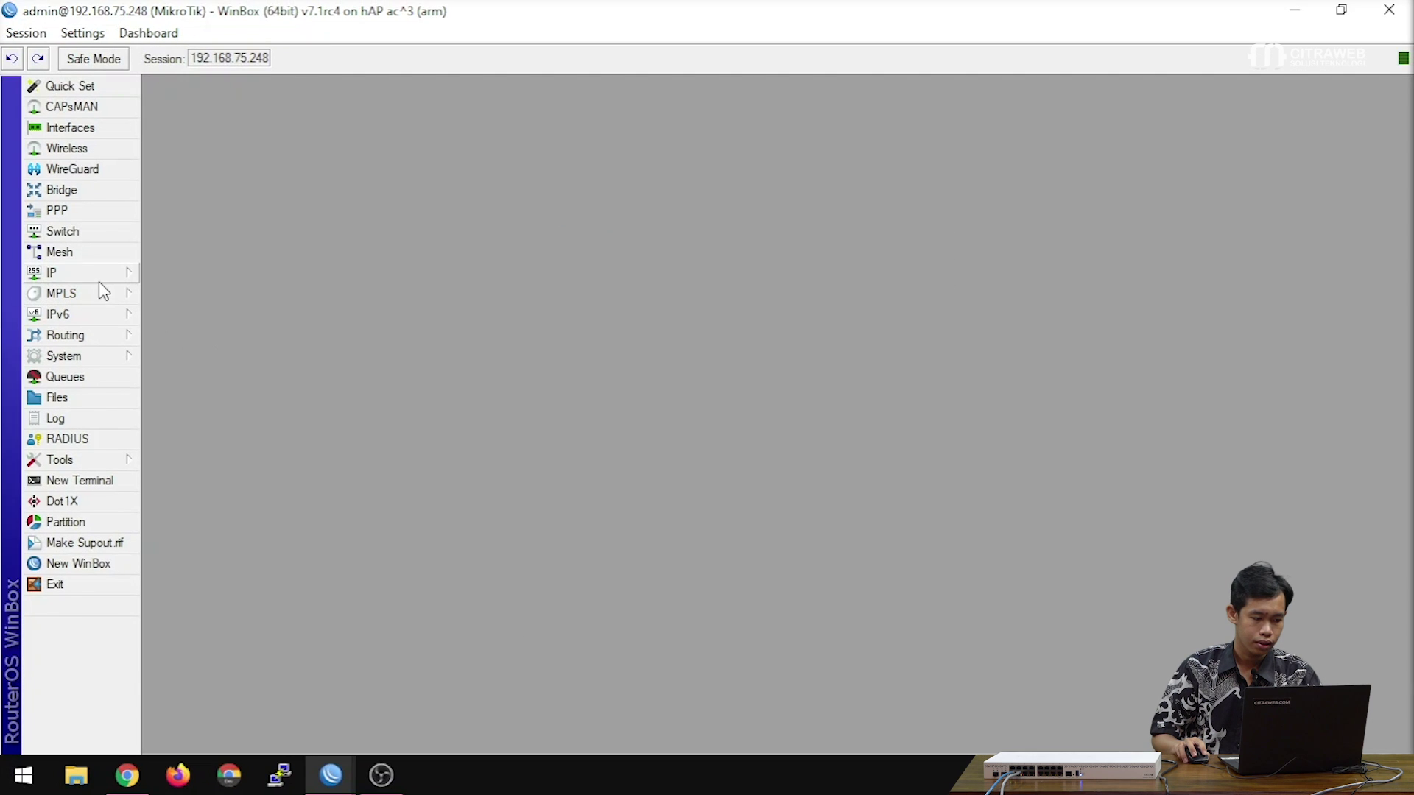
Step: Open a new terminal, zoom in the interface two levels and reposition the terminal window
click(91, 482)
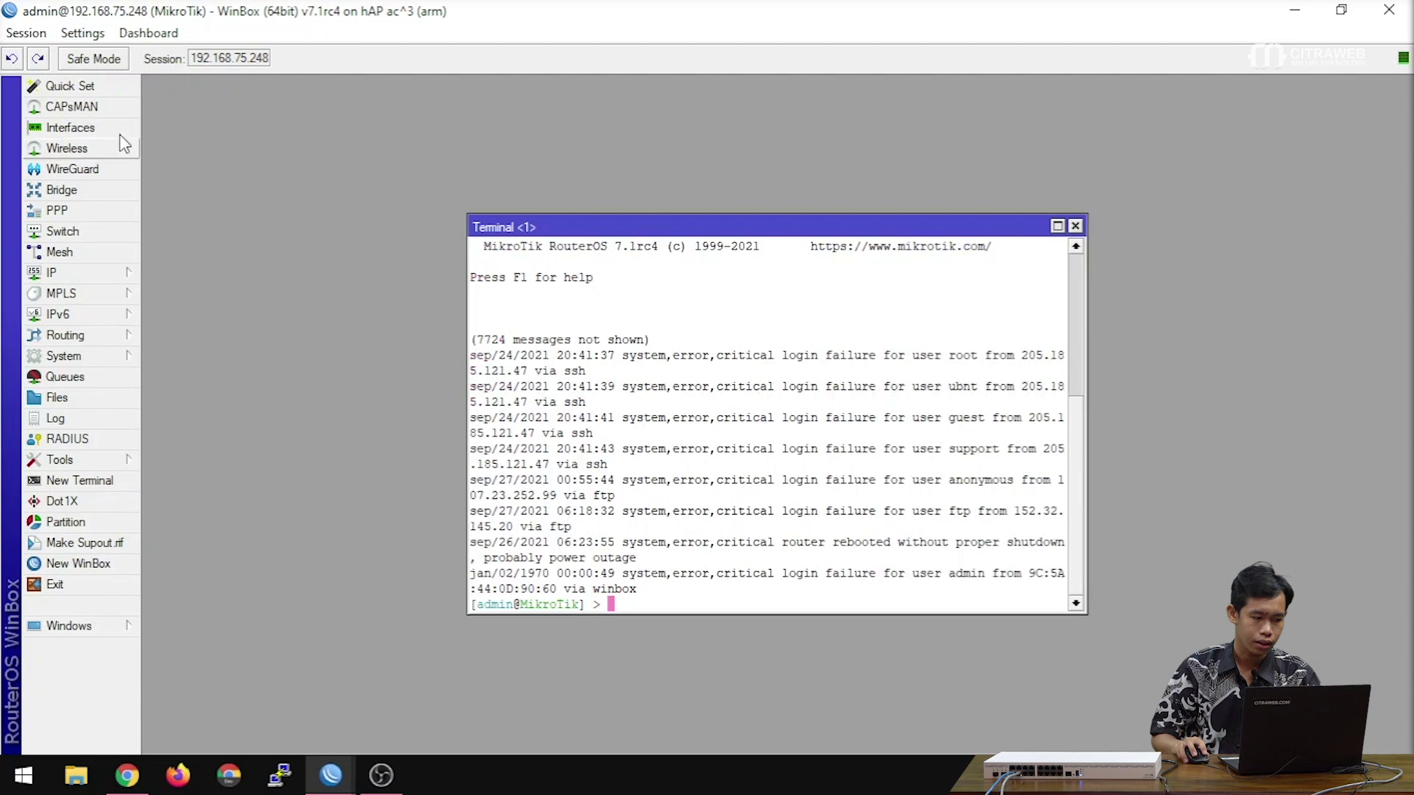
click(82, 34)
click(148, 112)
click(82, 33)
click(147, 109)
drag(824, 315, 379, 73)
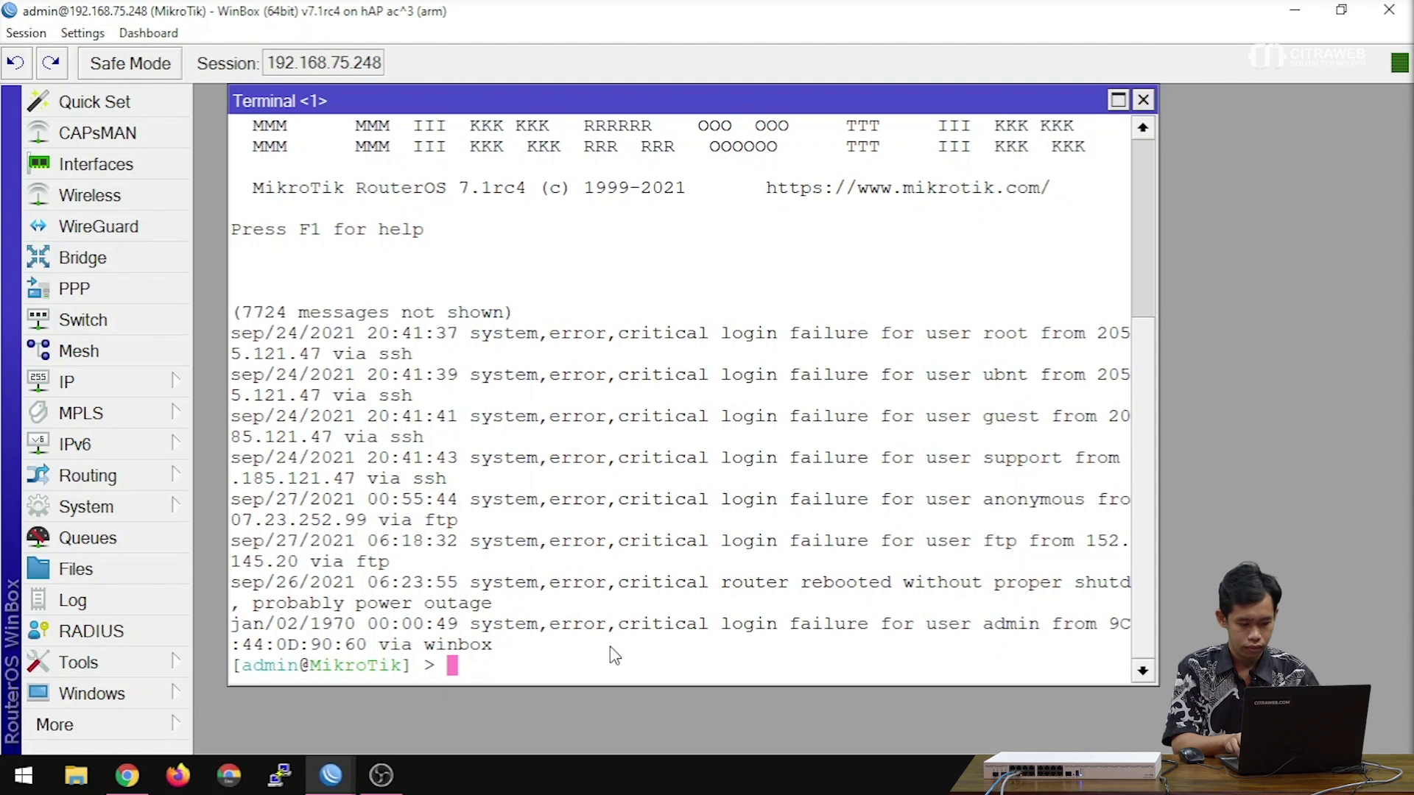
Step: Enter the zerotier/ menu in the terminal and print the instances, first briefly and again with details
key(Return)
key(Return)
text(zerotier/)
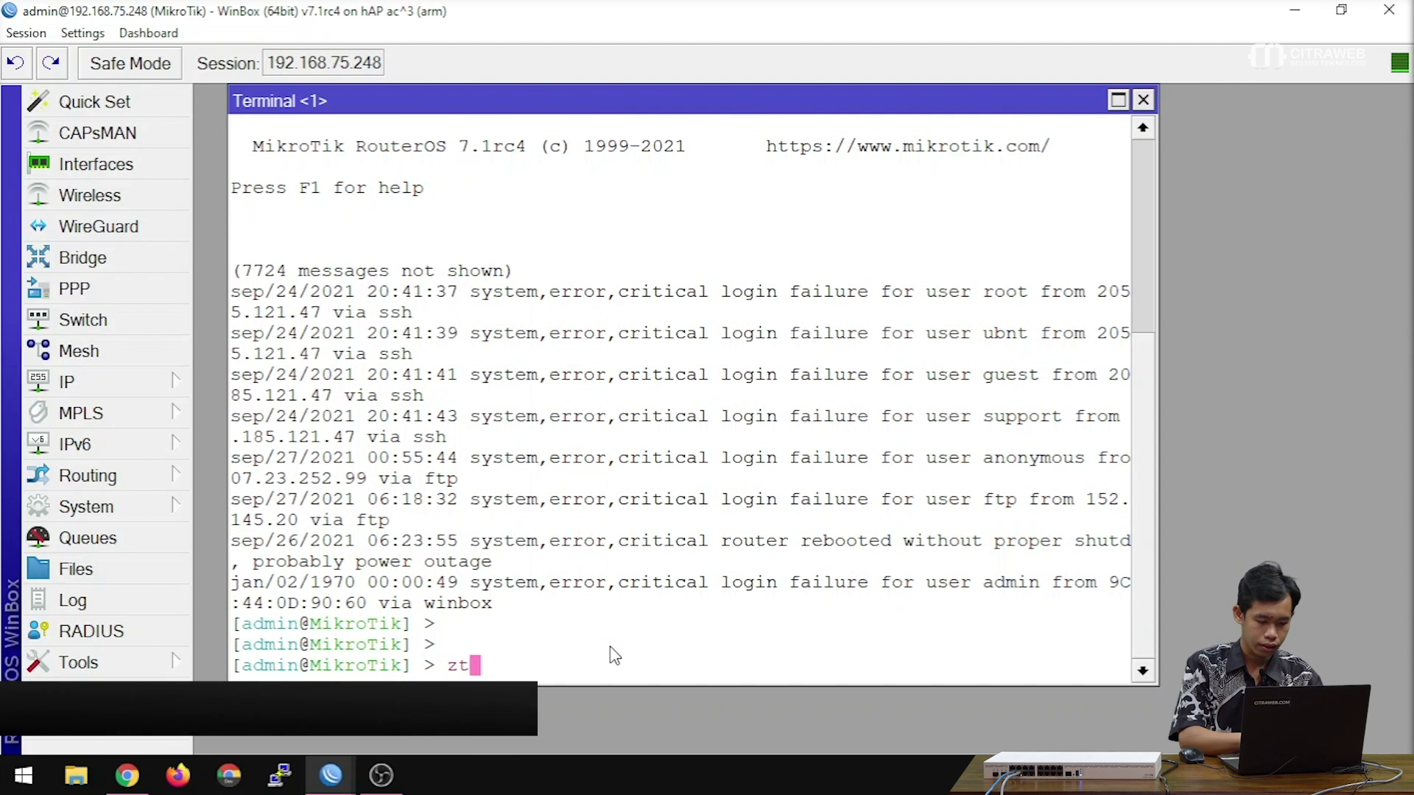
key(Return)
text(pr)
key(Return)
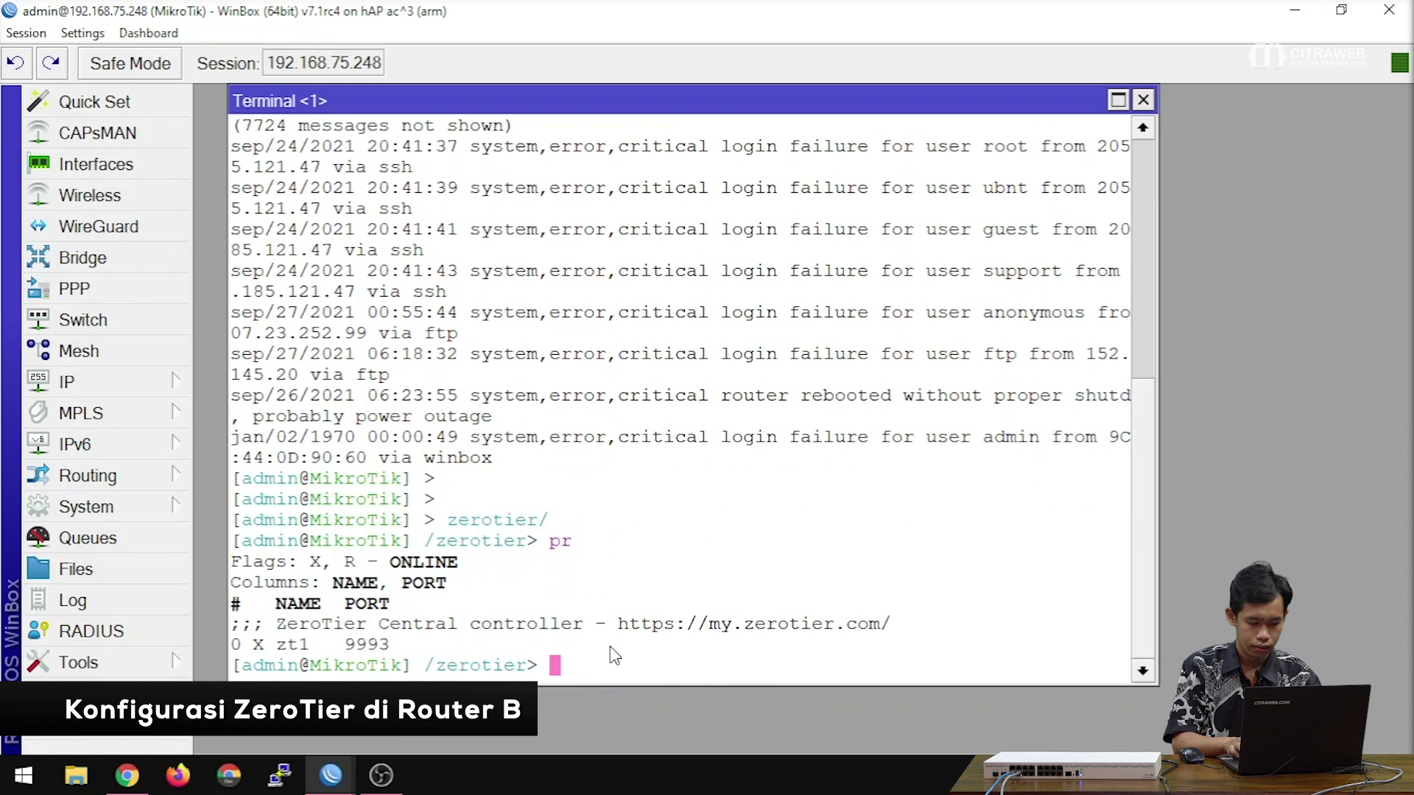
text(pr de)
key(Return)
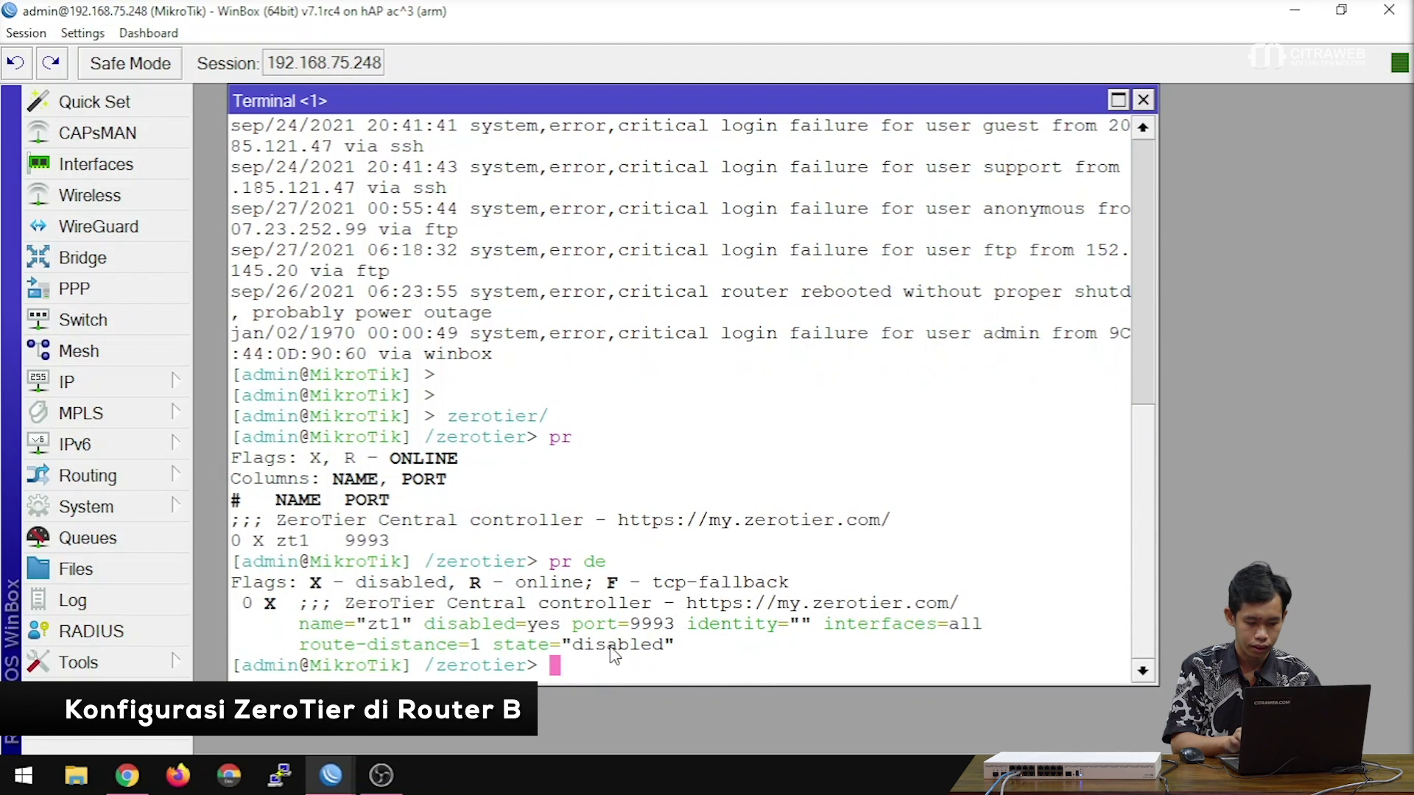
Step: Begin an interface/add command in the terminal up to its network= parameter
text(interface/add network=)
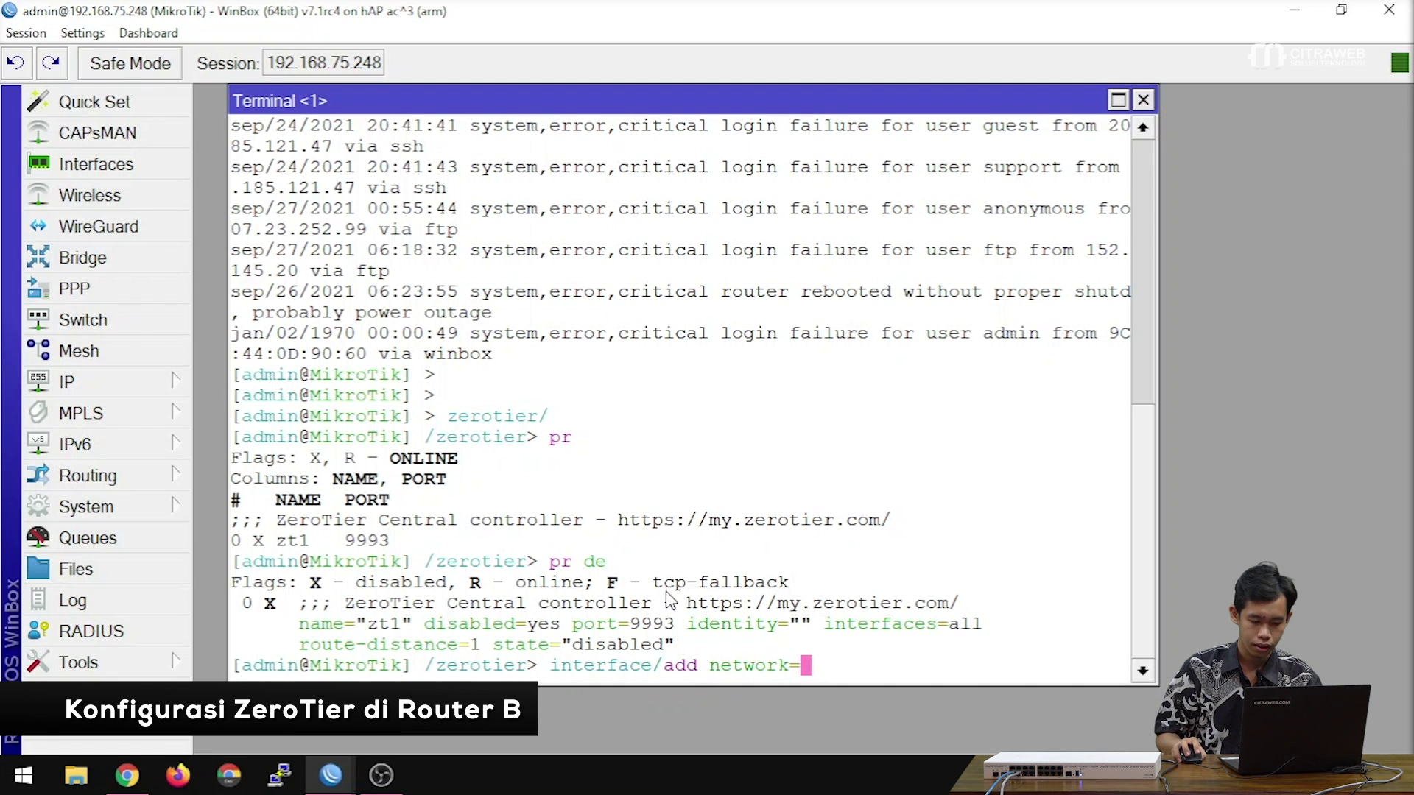
right_click(934, 508)
click(978, 596)
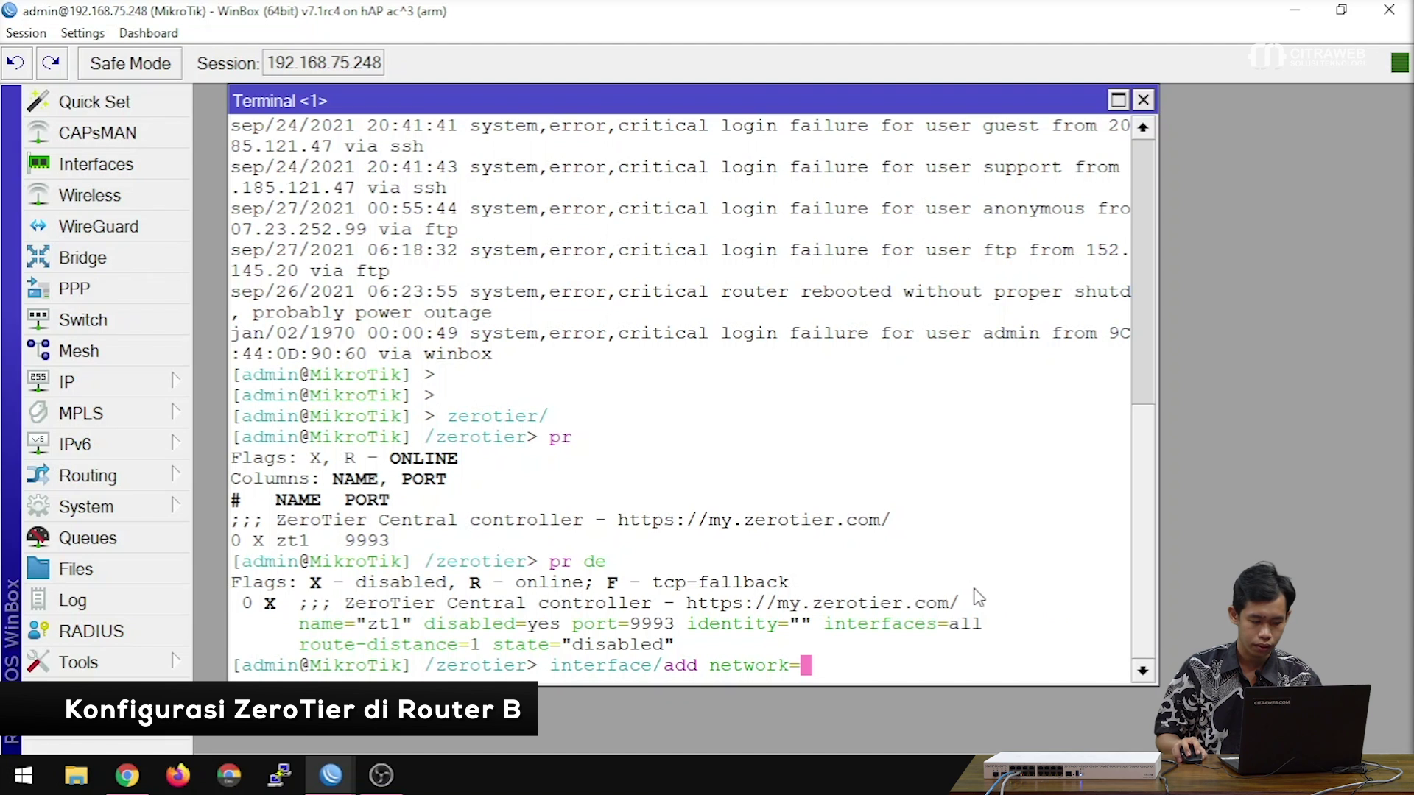
Step: Switch to ZeroTier Central in Chrome and copy the networksaya Network ID
click(127, 775)
double_click(383, 427)
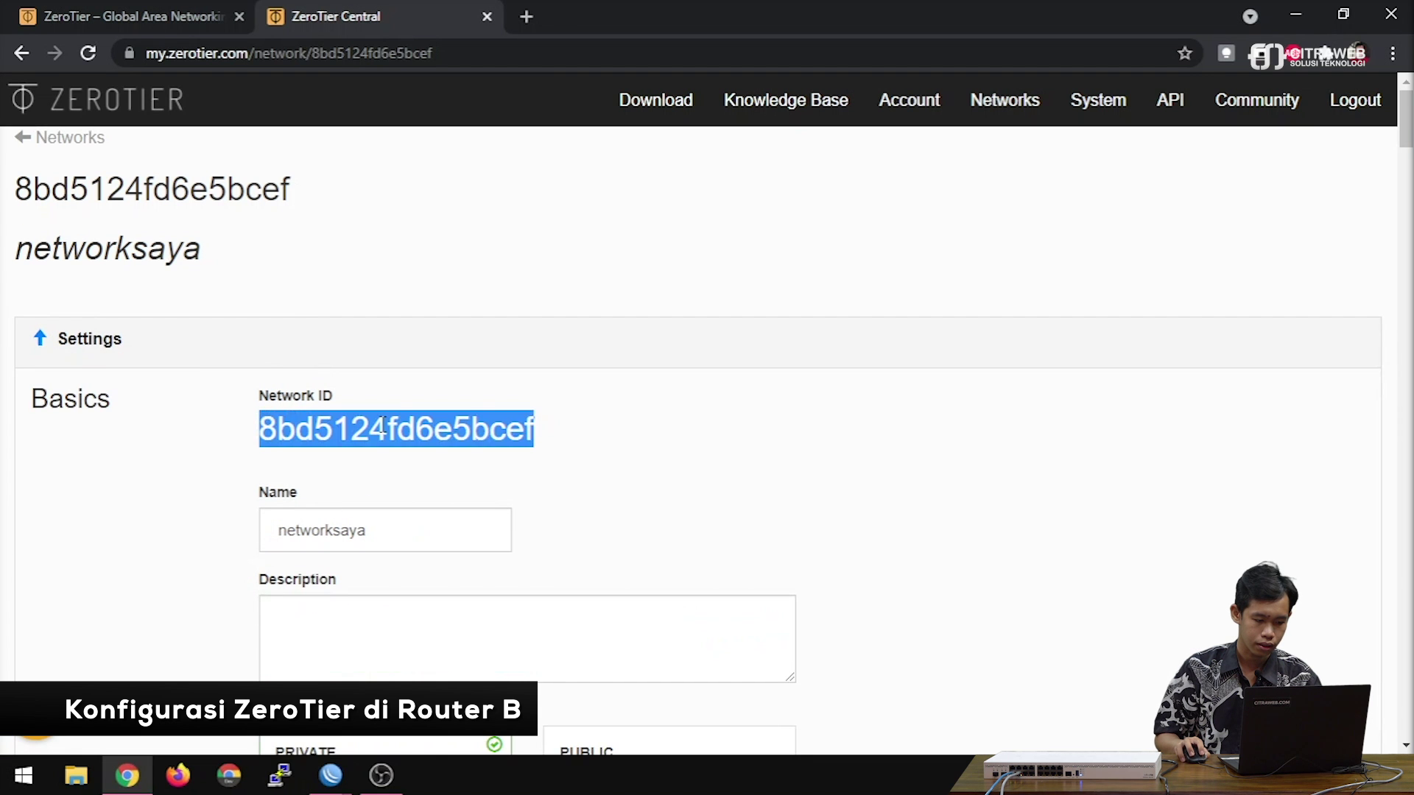
right_click(383, 427)
click(408, 439)
scroll(444, 458, down, 10)
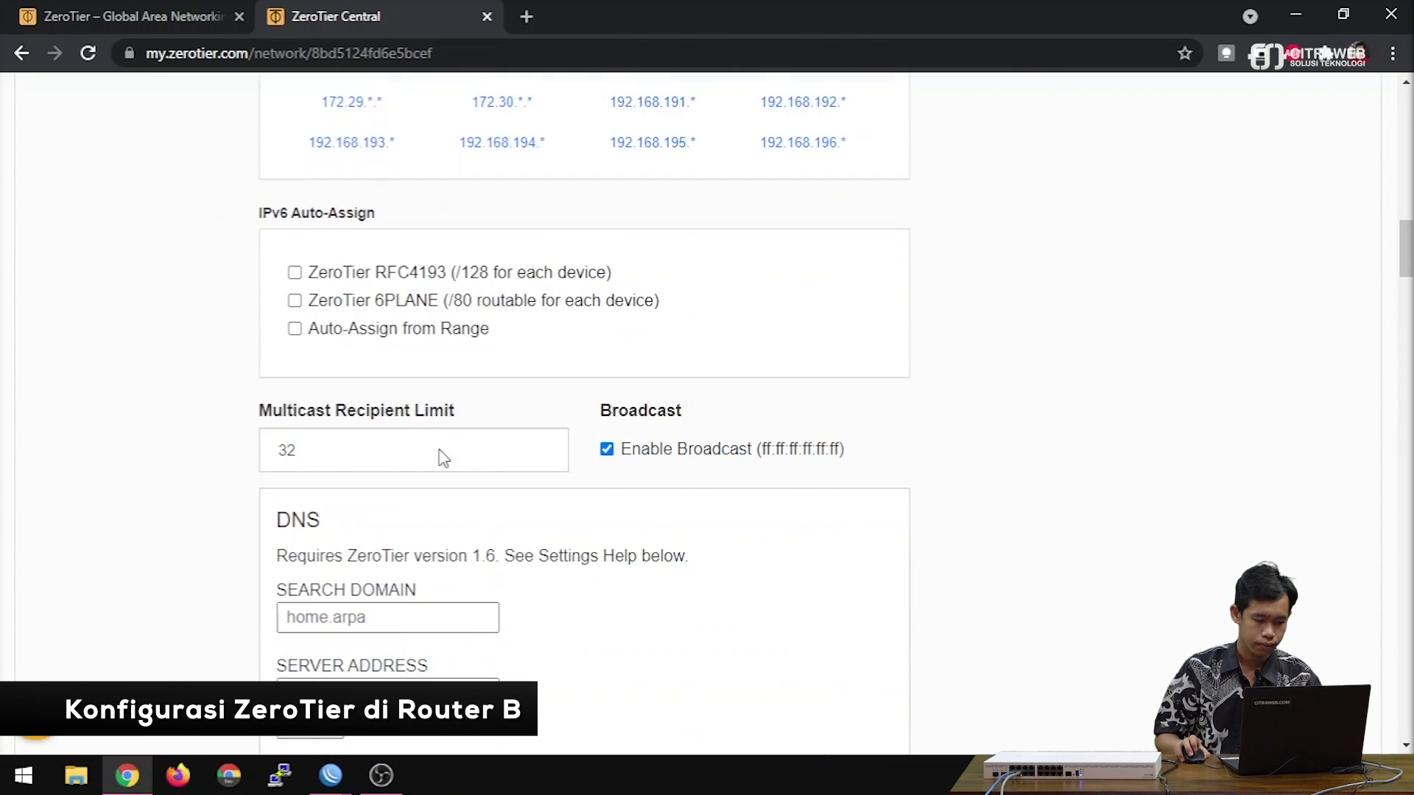
scroll(442, 457, down, 15)
scroll(442, 457, up, 5)
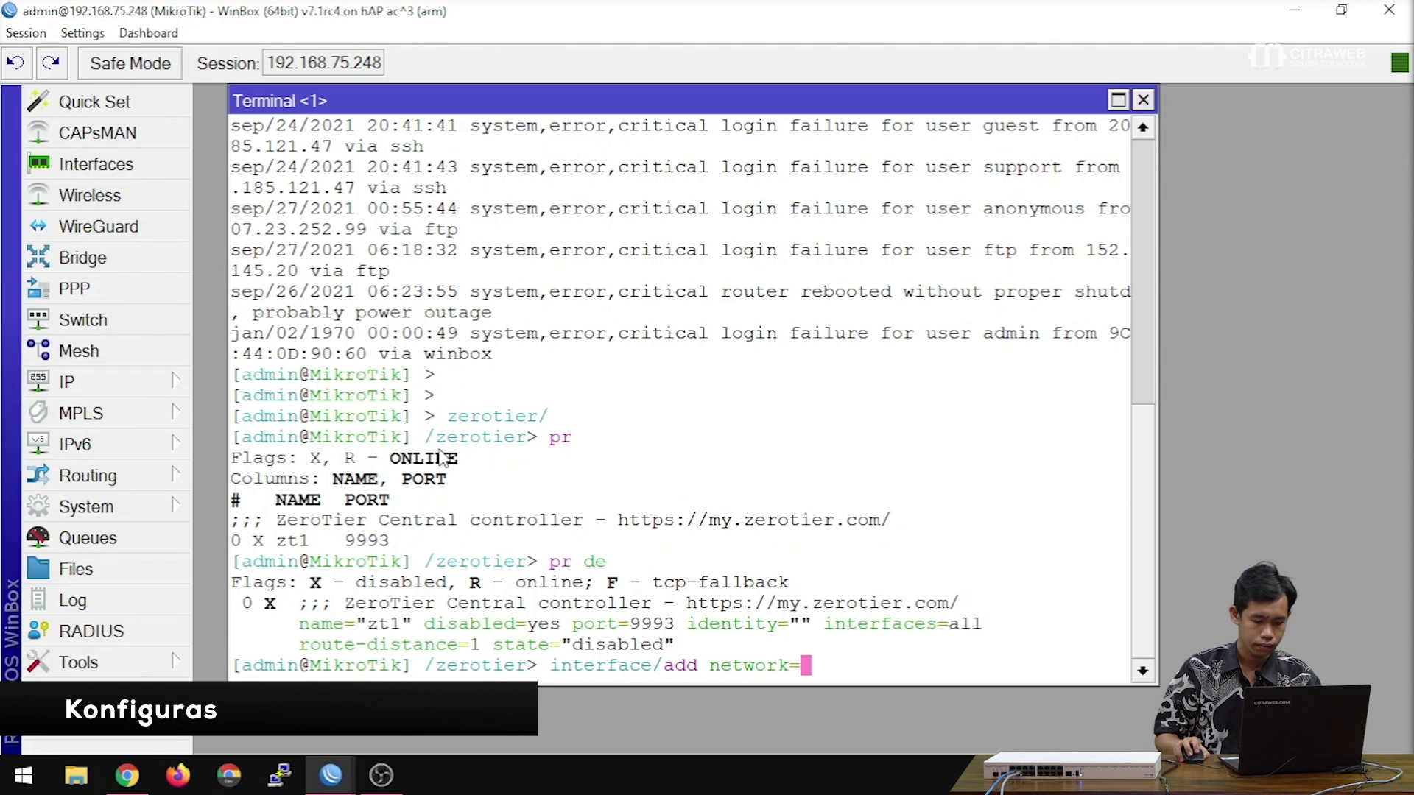
right_click(962, 570)
click(994, 655)
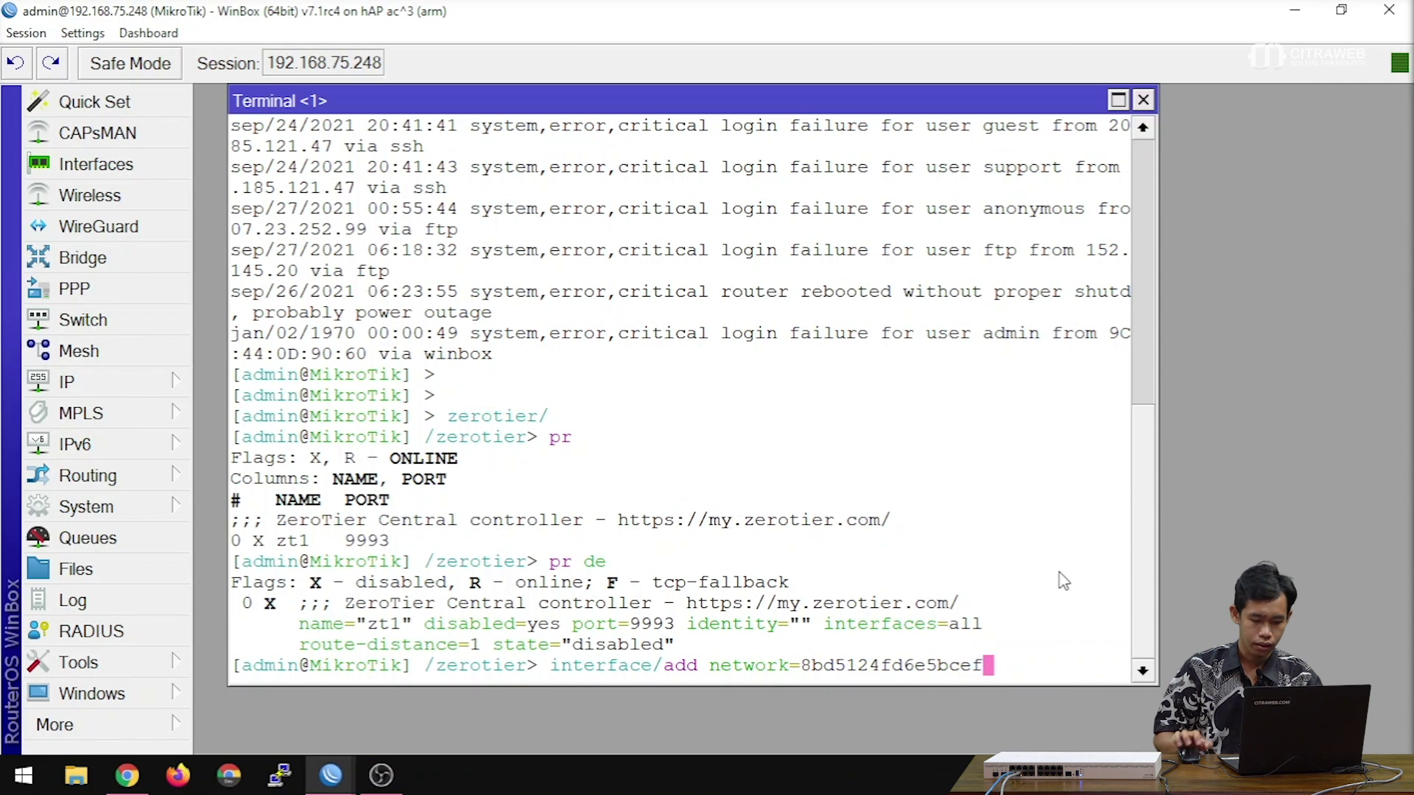
text(instance=zt1)
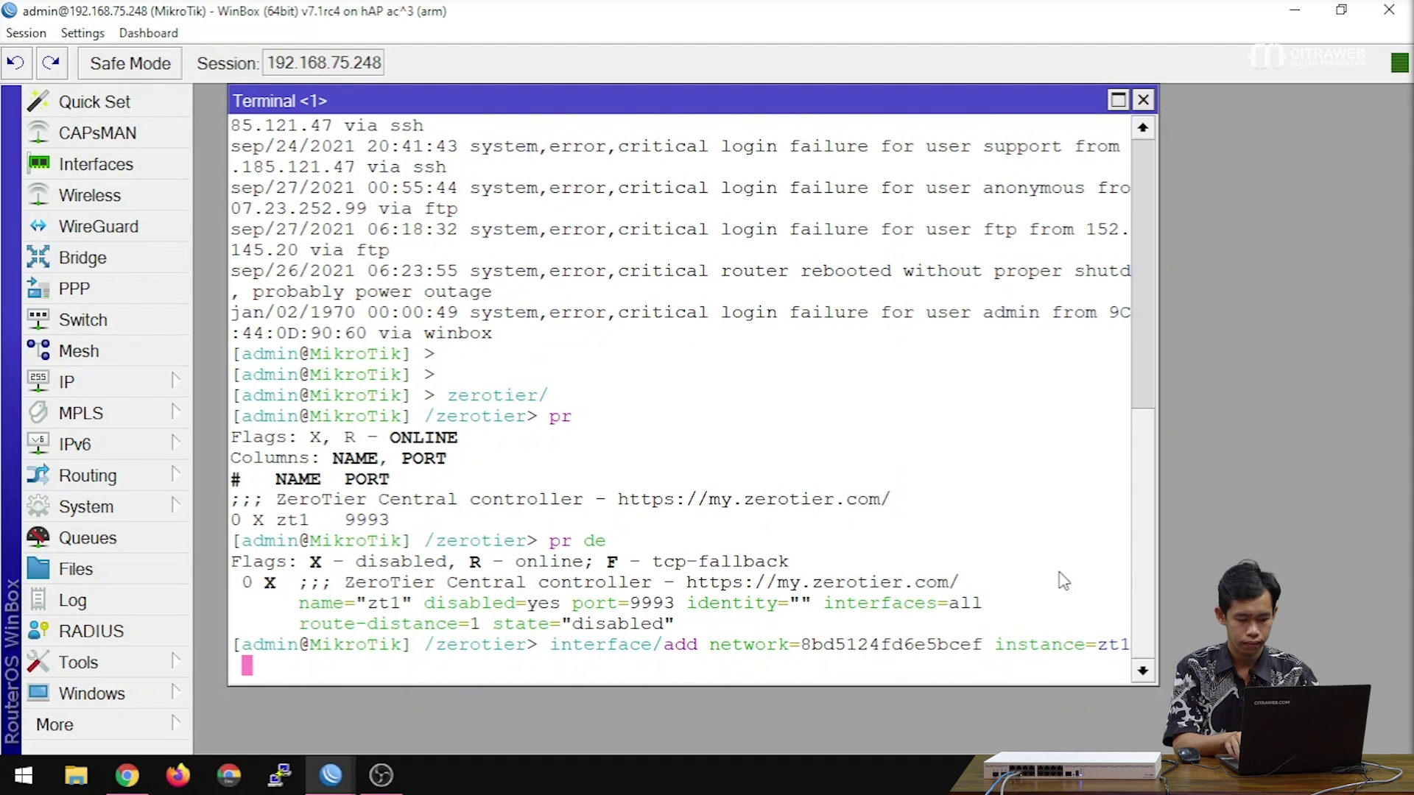
key(Return)
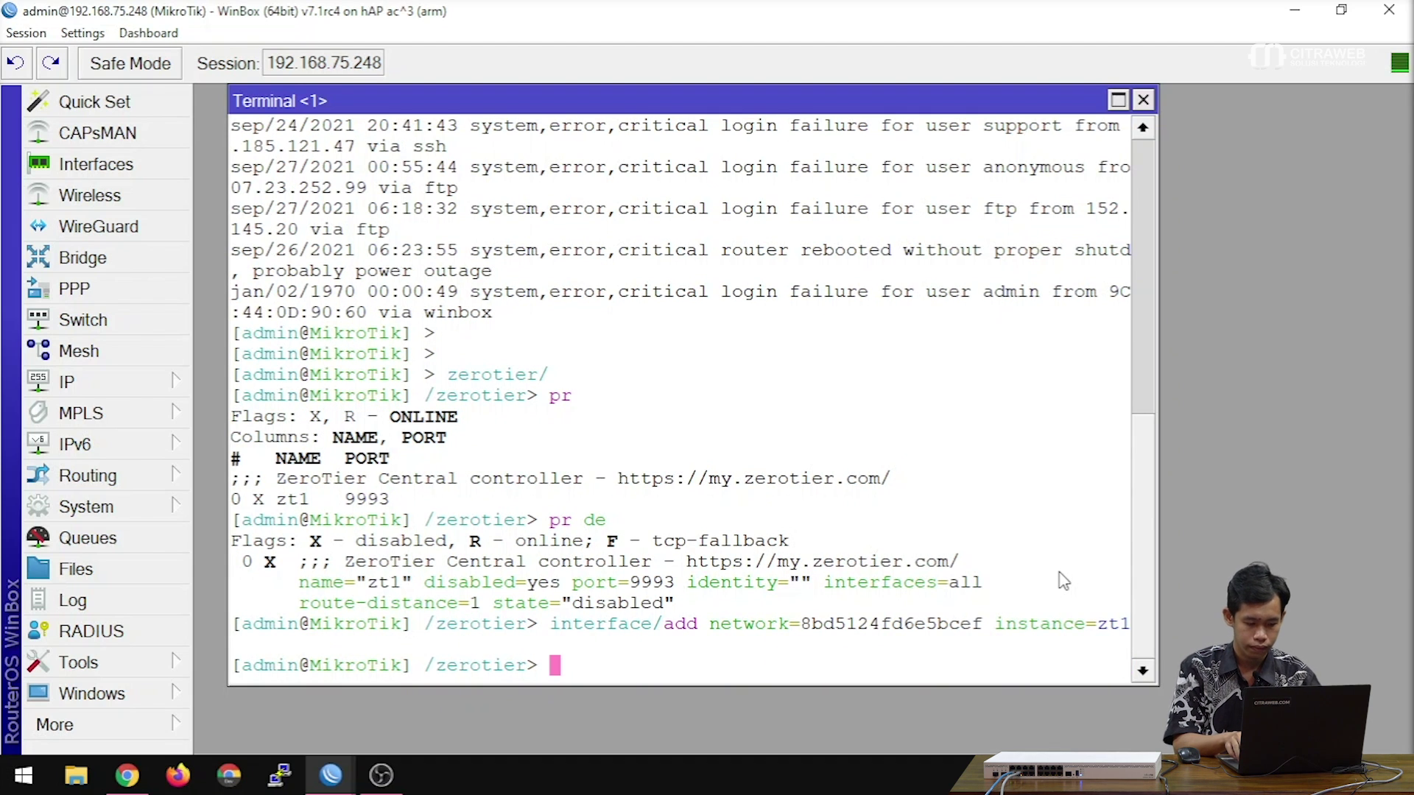
Step: Enable the zt1 instance on the hAP ac^3 router and print the instance details twice to check its state
text(enable z)
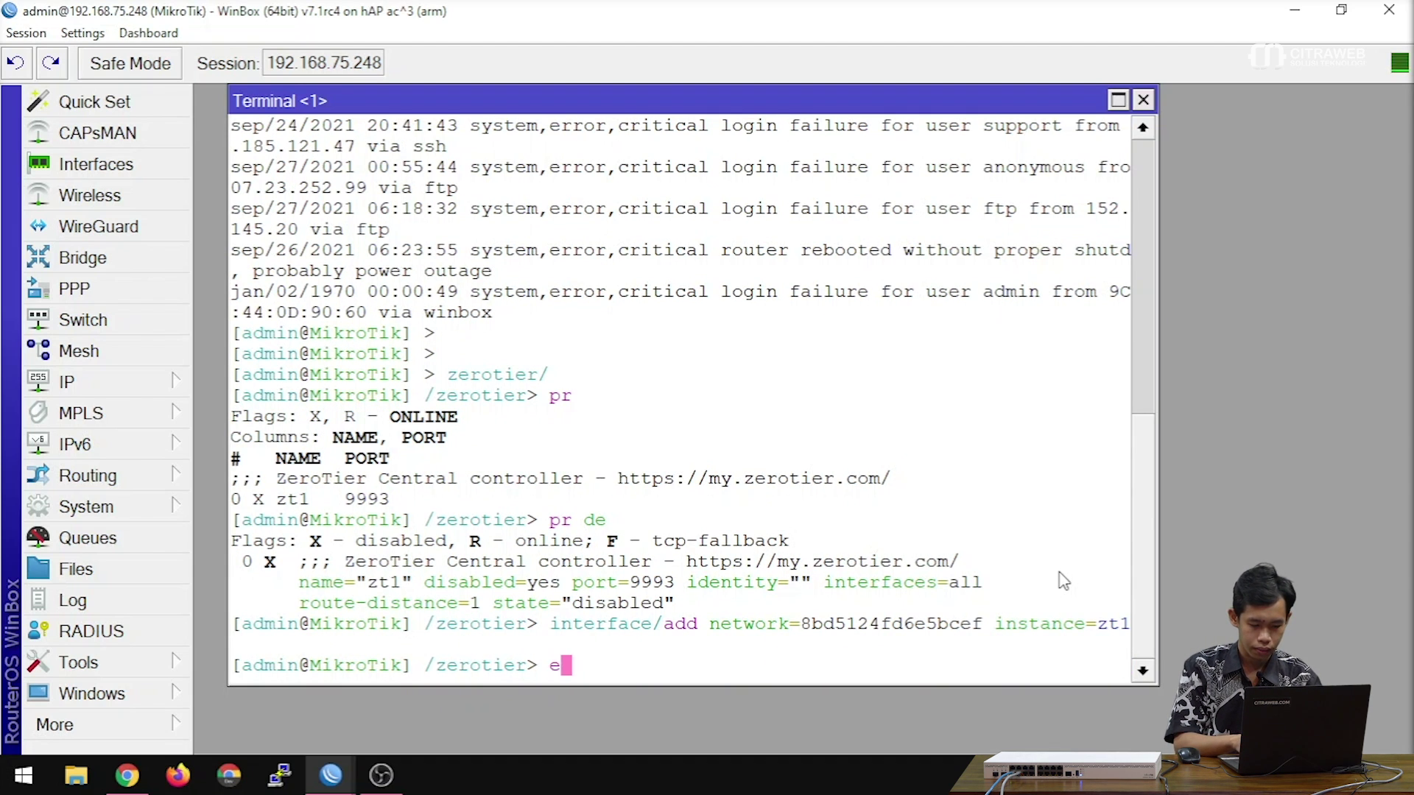
text(t1)
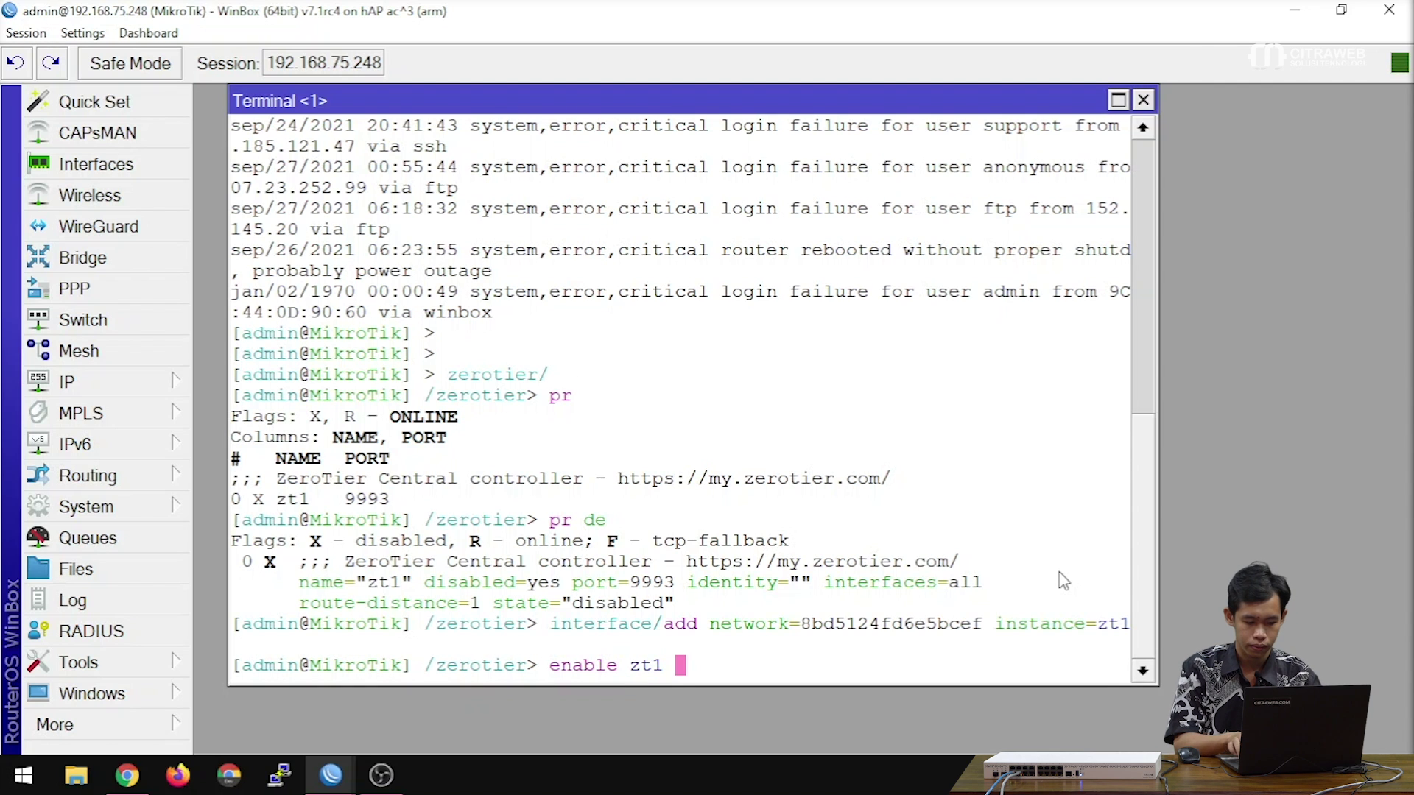
key(Return)
text(pr de)
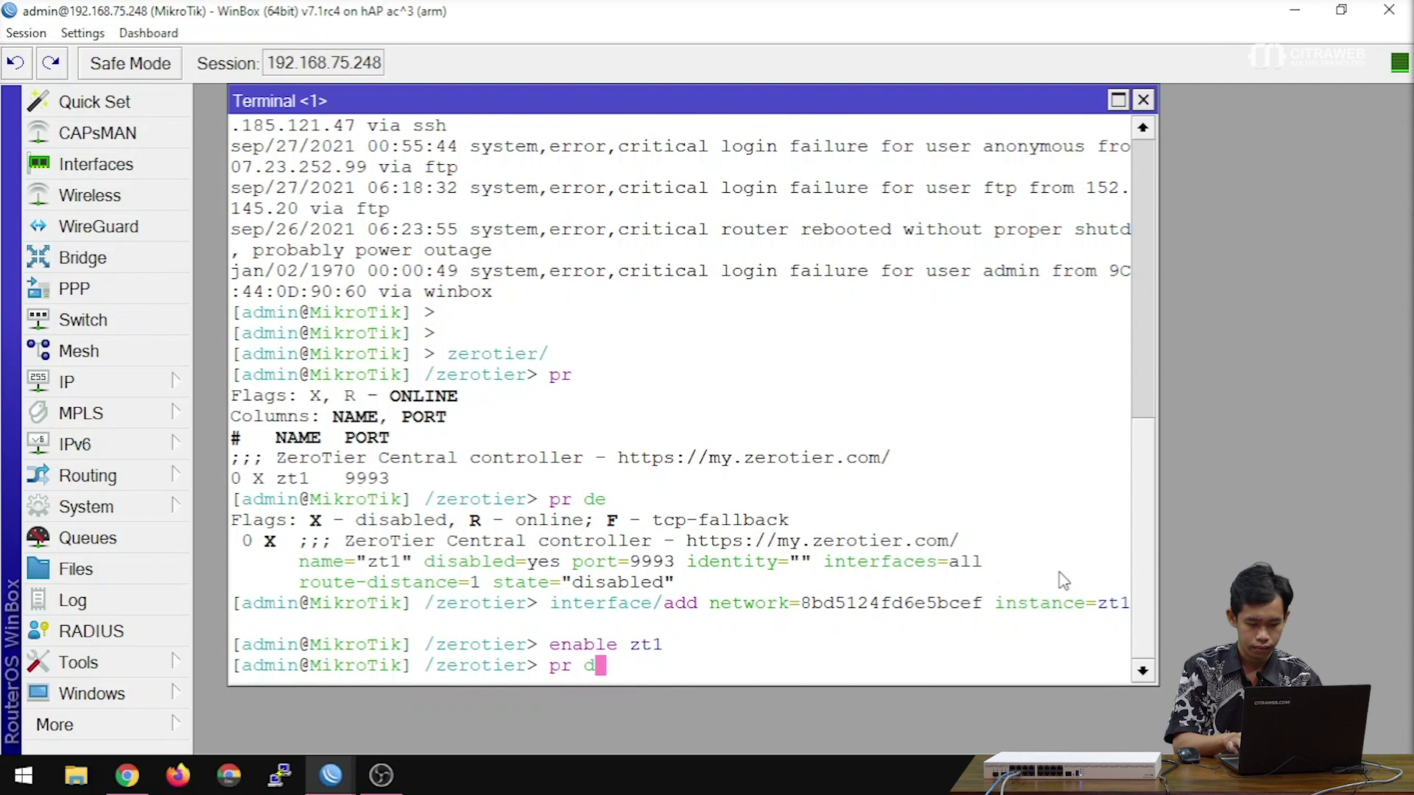
key(Return)
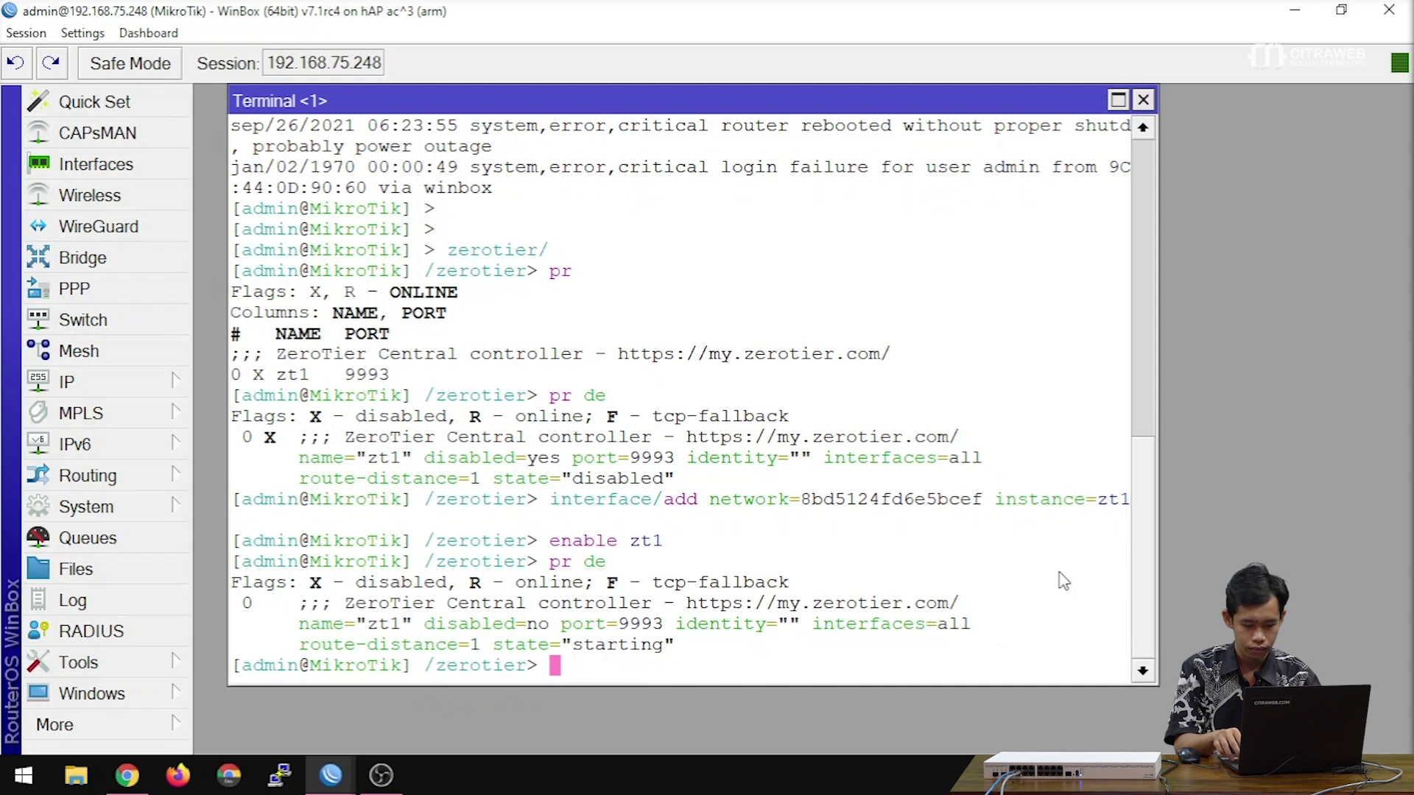
key(Up)
key(Return)
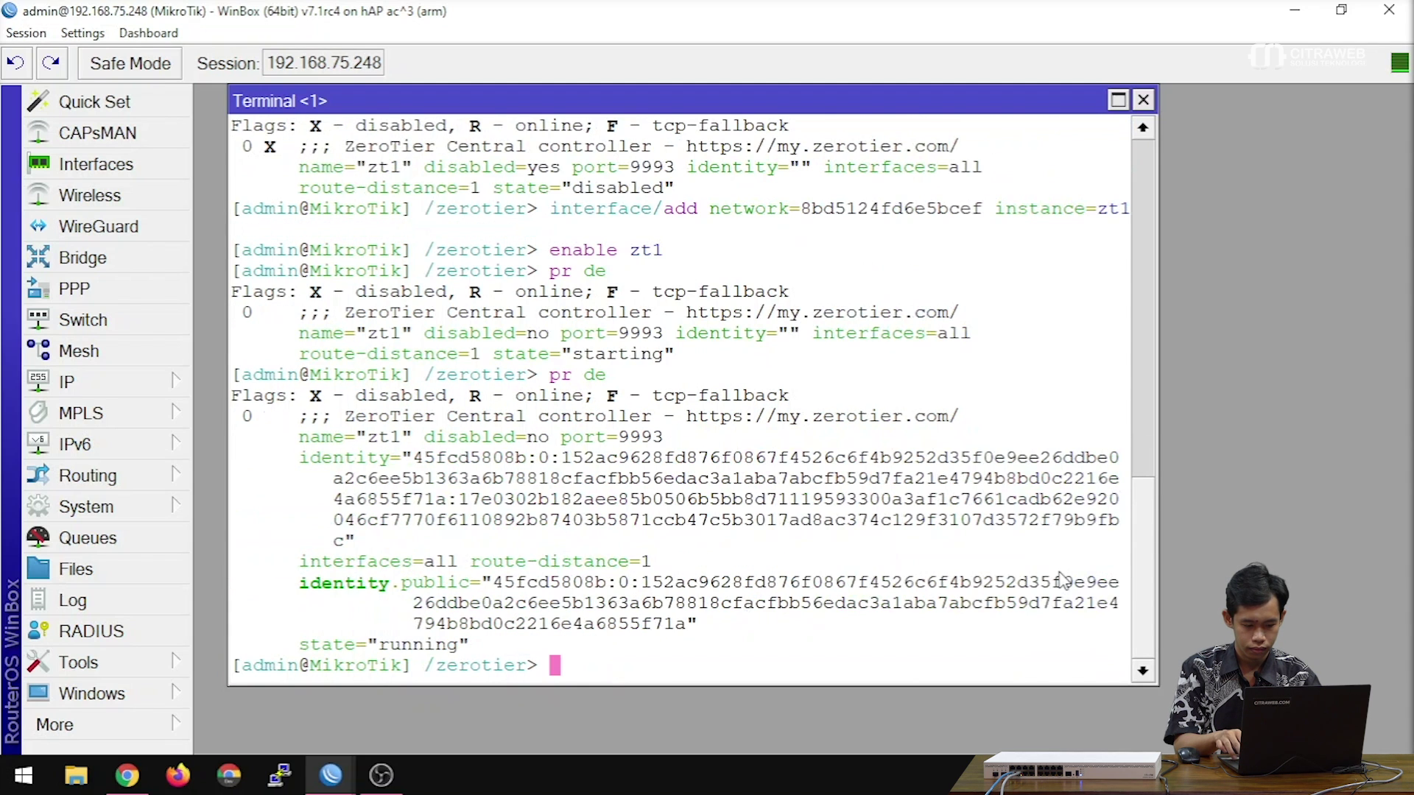
Step: Print the ZeroTier interface list on the hAP ac^3 router to check the interface status
text(int)
key(Tab)
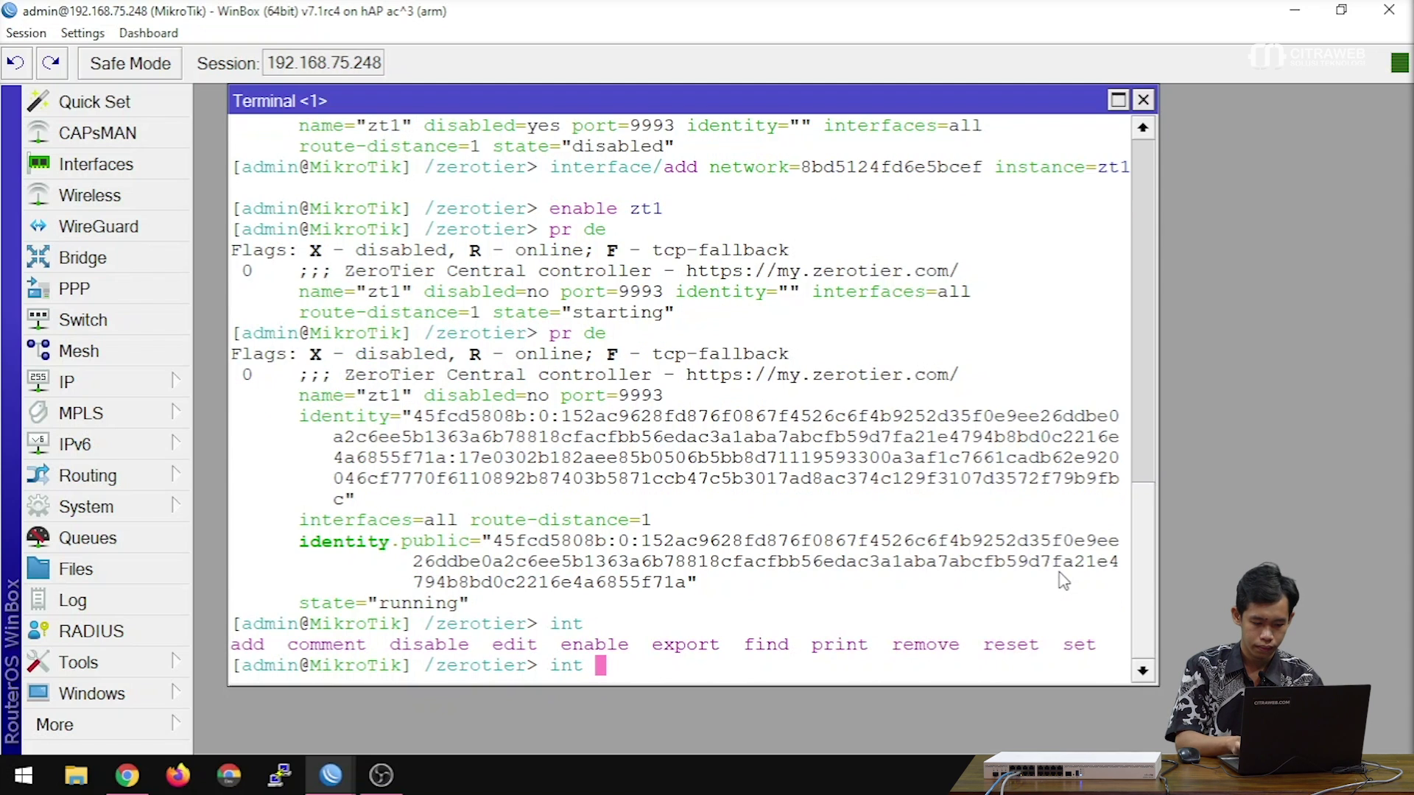
text(pr)
key(Return)
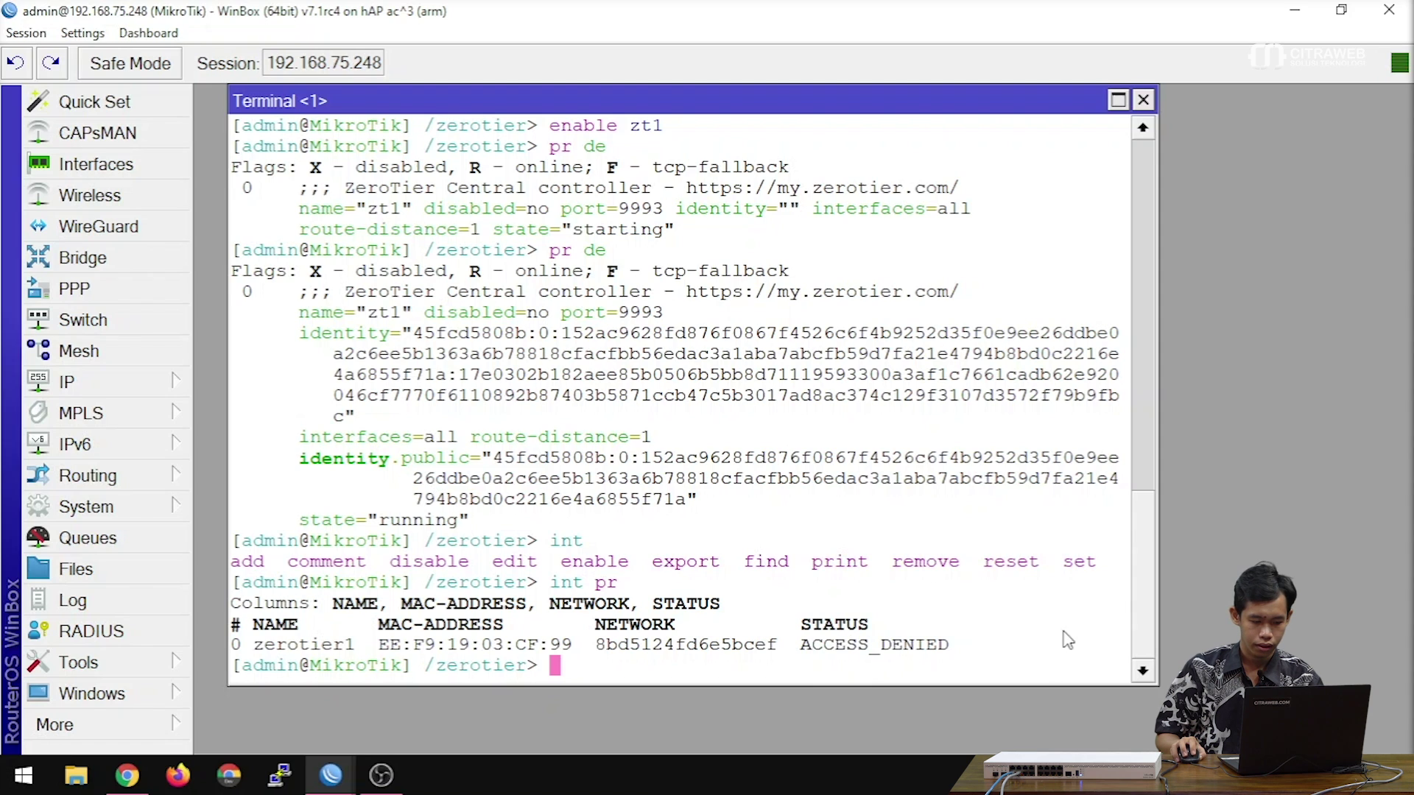
Step: Switch to ZeroTier Central in Chrome, reload the networksaya page and bring up its member list
key(alt+Tab)
scroll(986, 382, down, 1)
scroll(975, 358, up, 1)
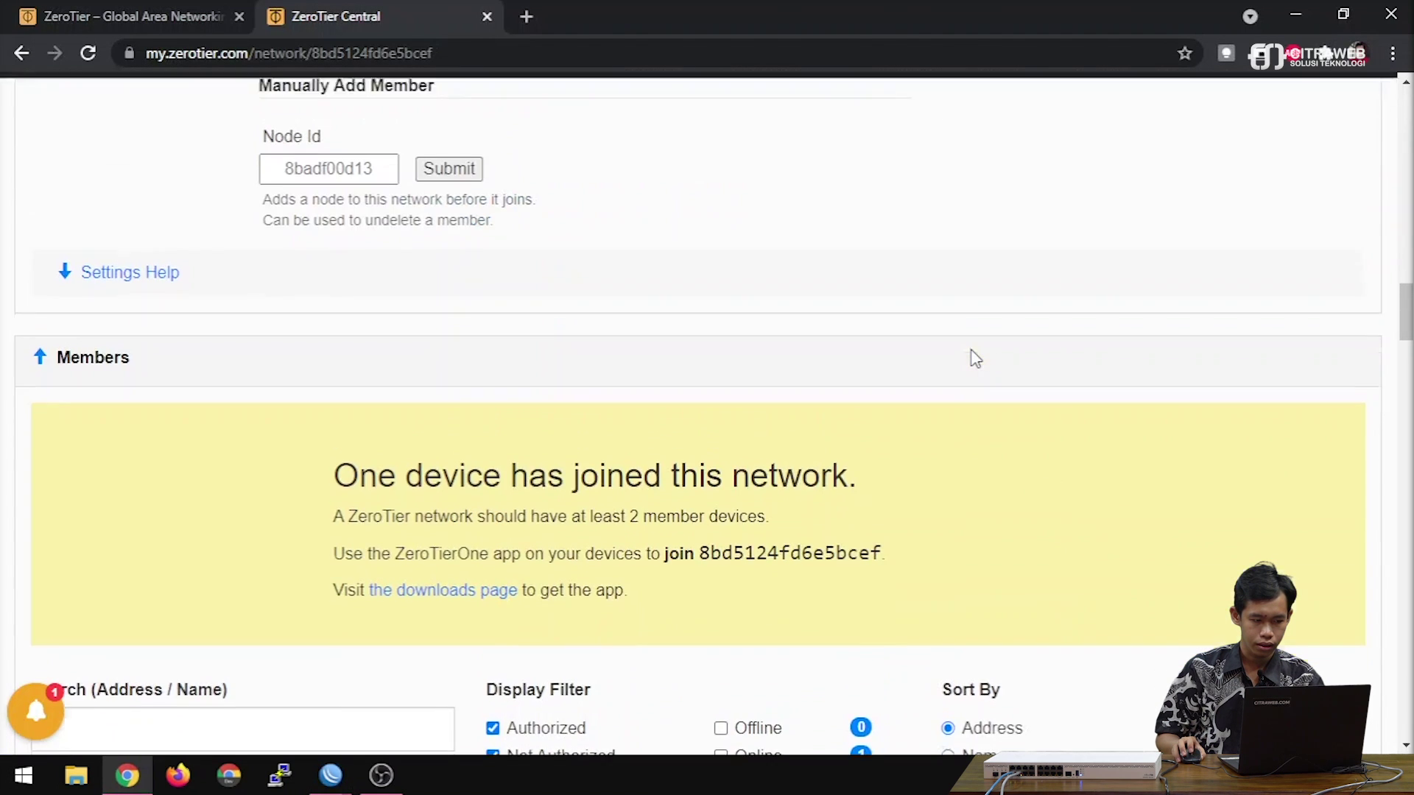
key(F5)
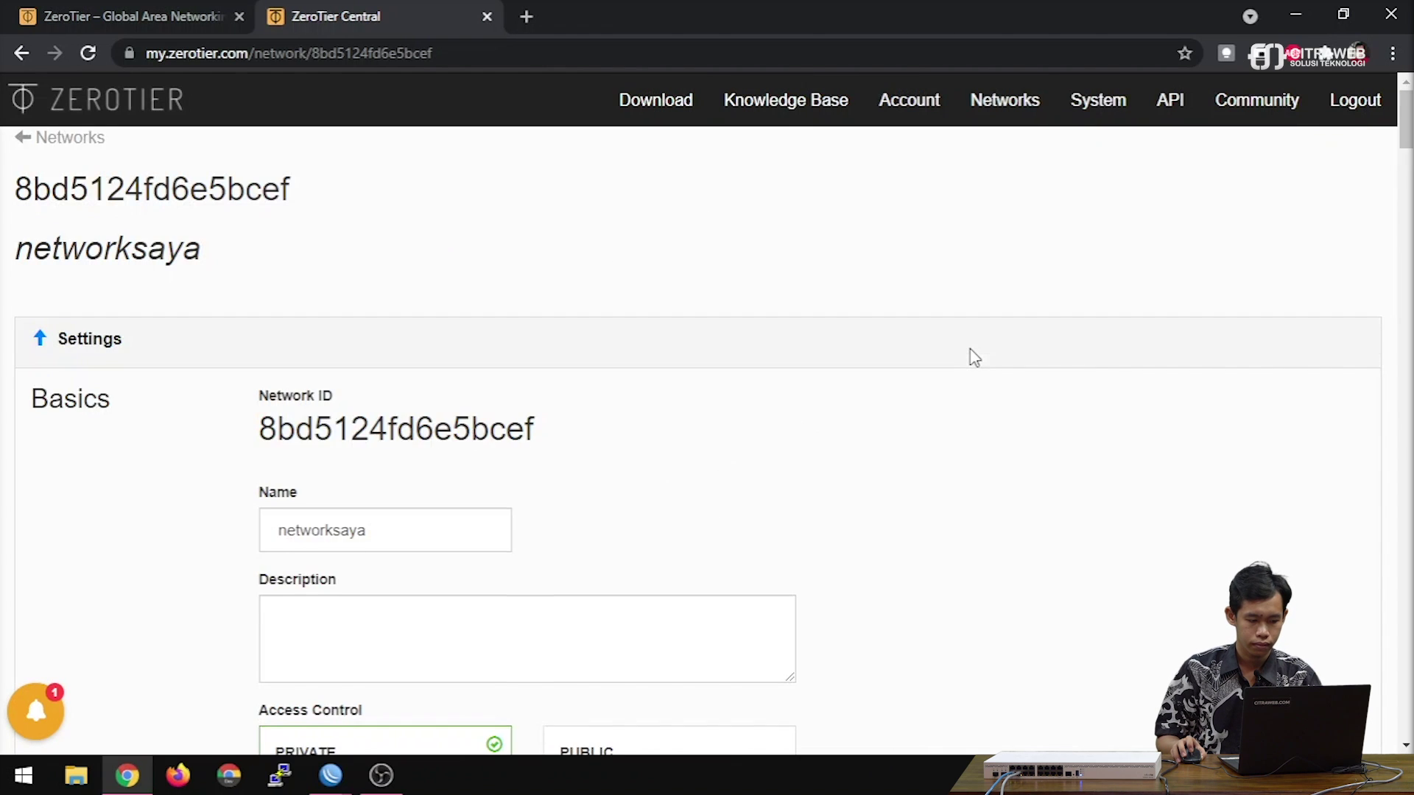
scroll(974, 358, down, 20)
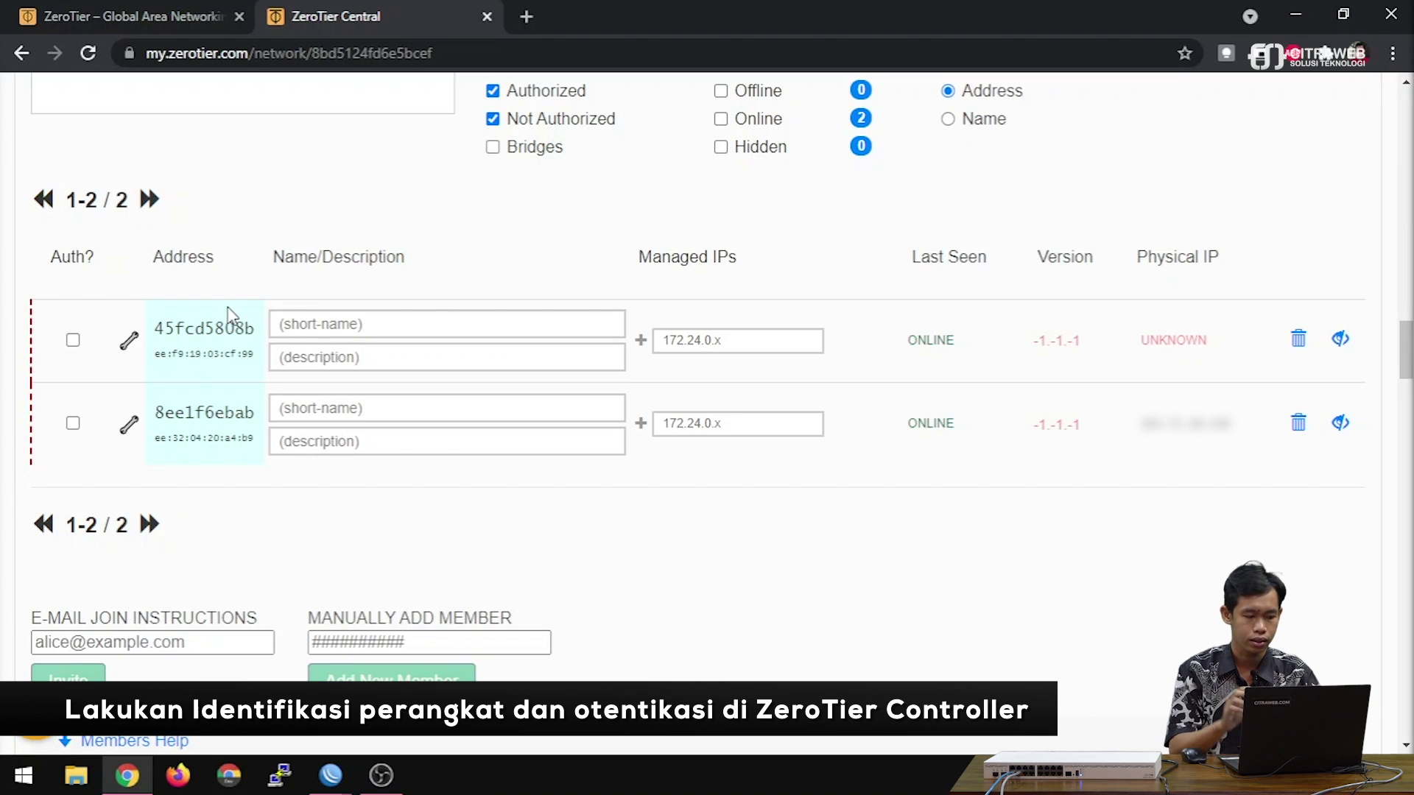
Step: Compare member address 45fcd5808b with the zt1 identity in the WinBox terminal to identify which router it belongs to
drag(154, 328, 255, 331)
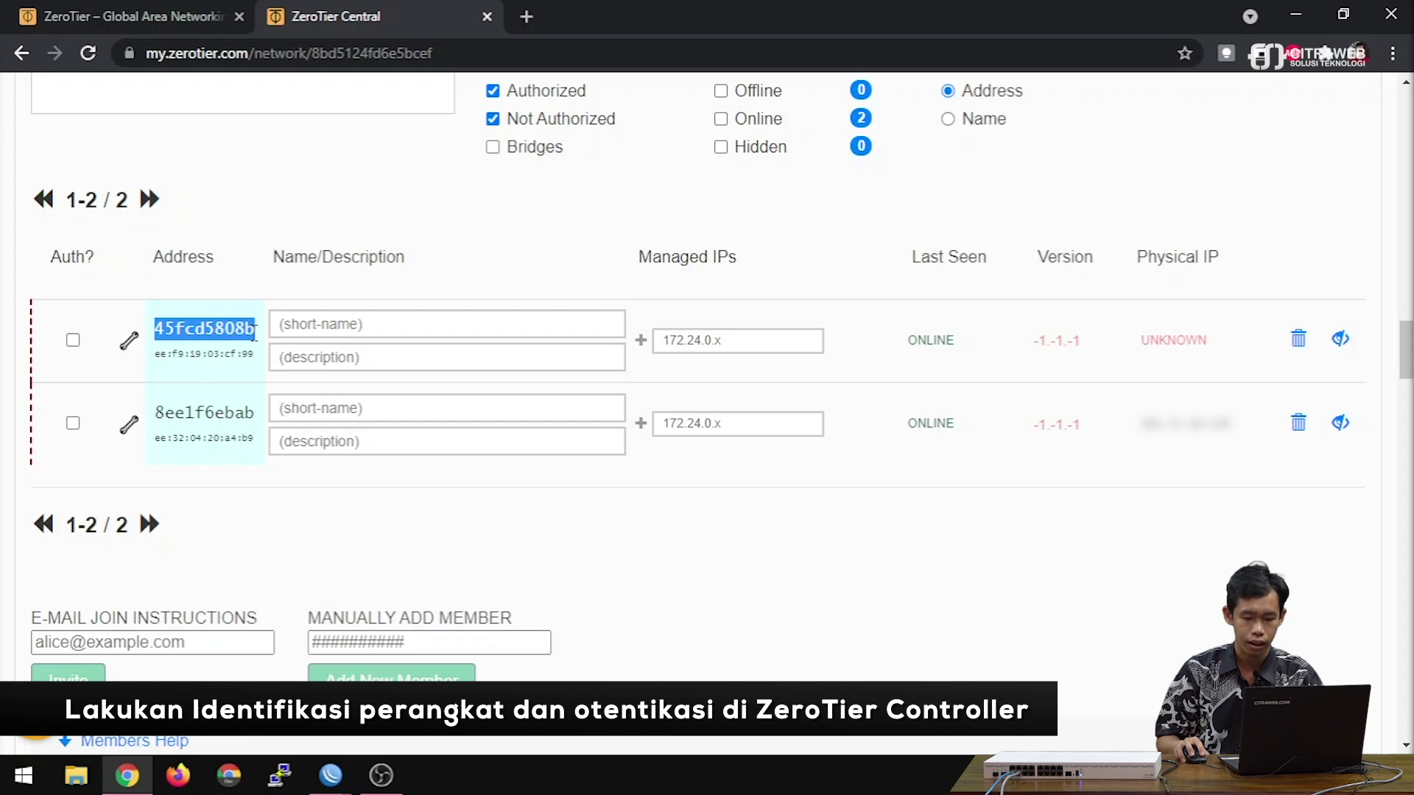
key(alt+Tab)
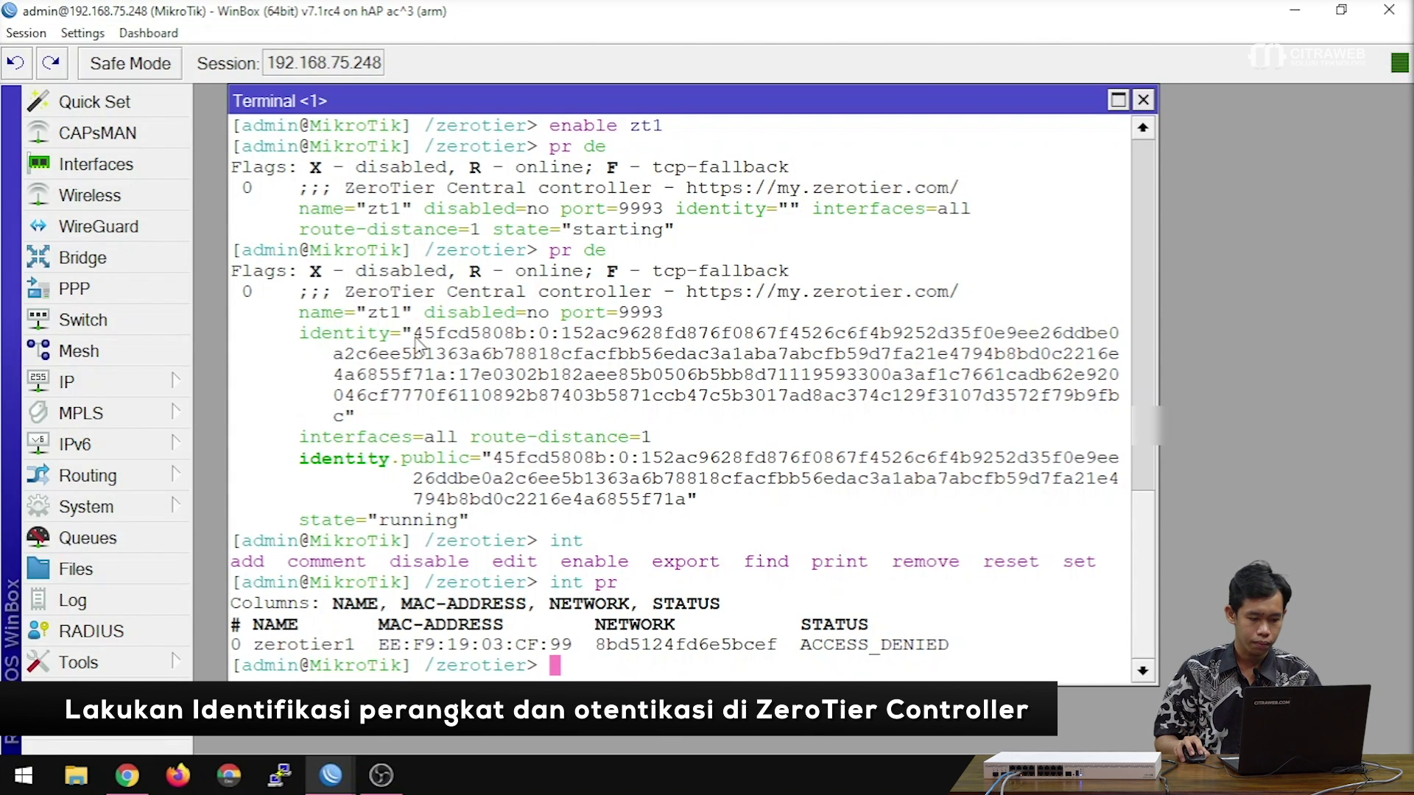
key(alt+Tab)
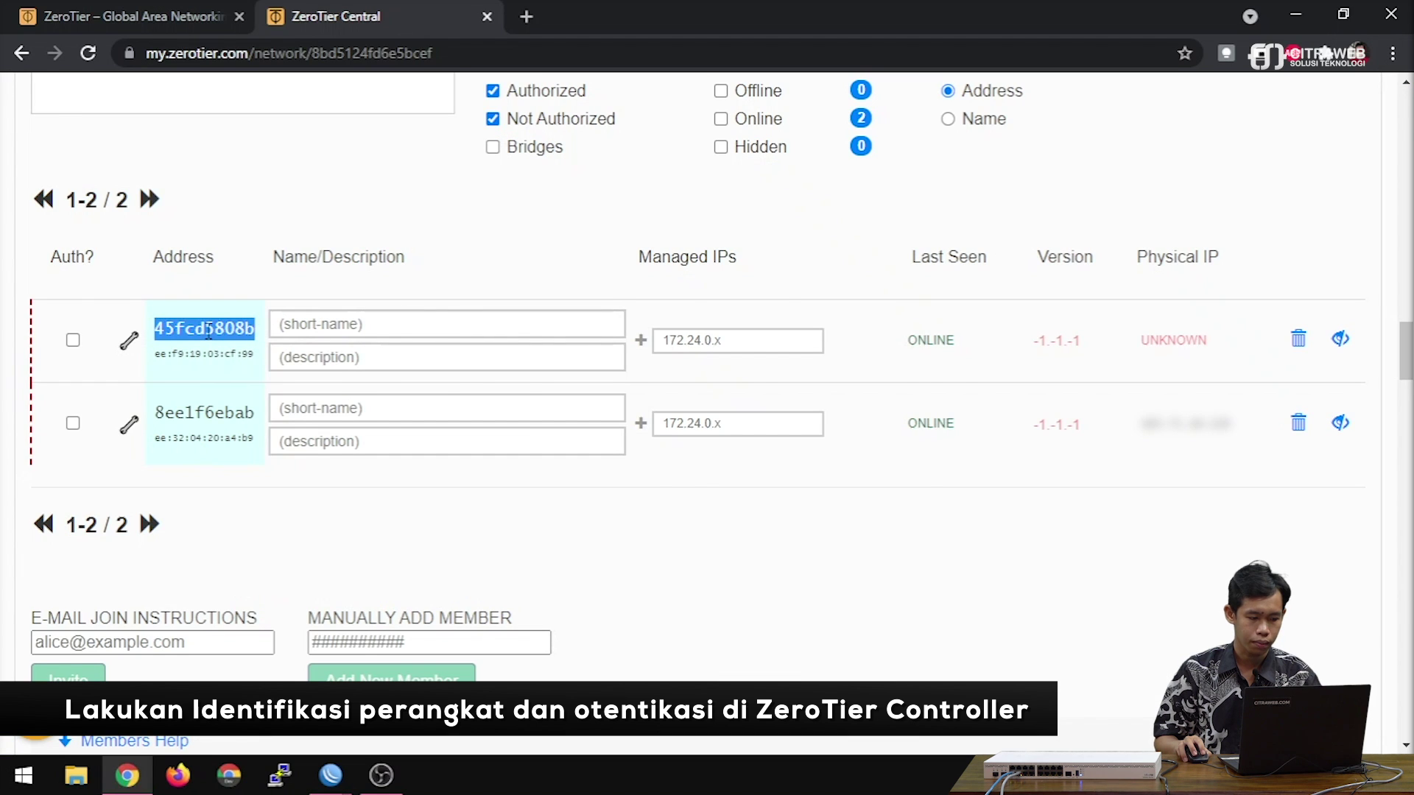
key(alt+Tab)
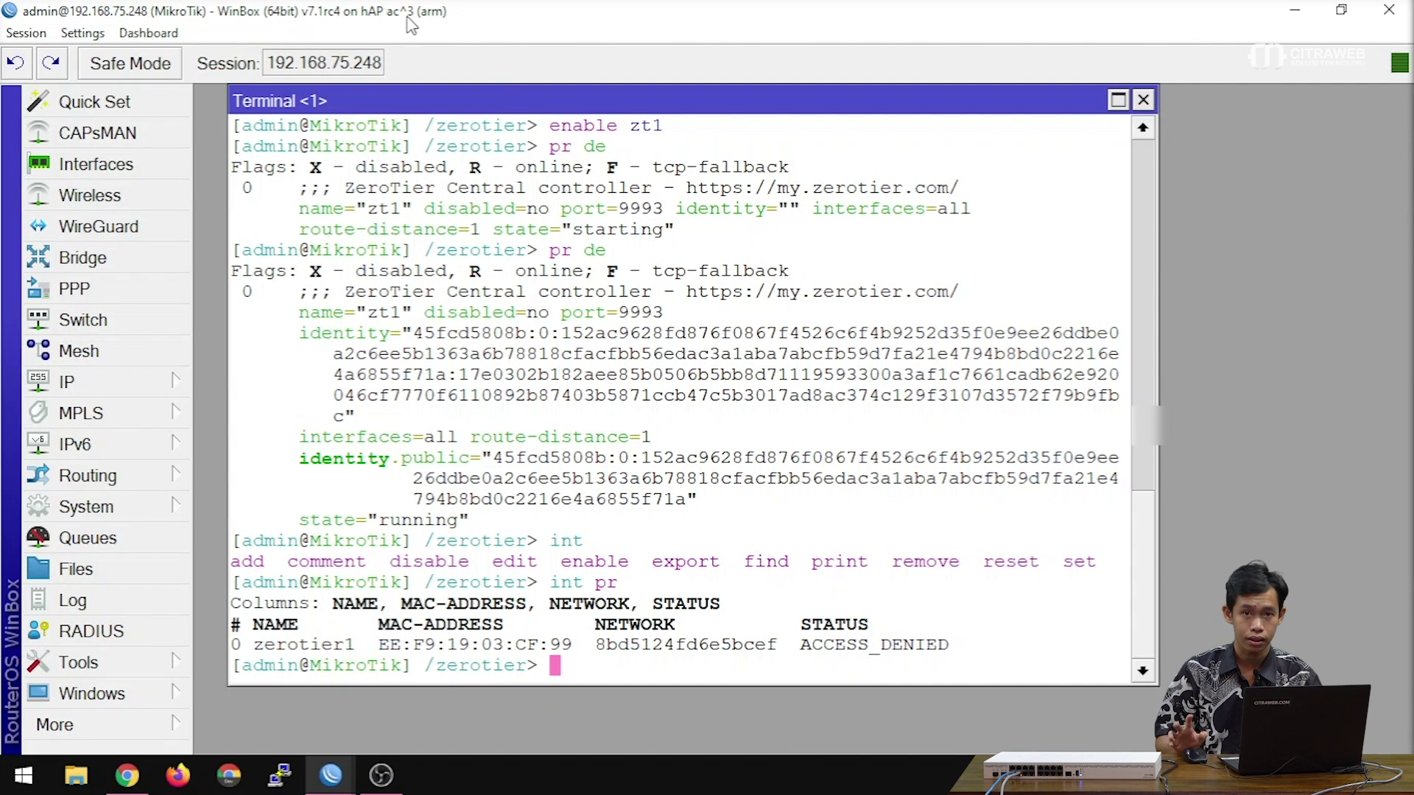
Step: In ZeroTier Central, name member 45fcd5808b "hap ac3" and member 8ee1f6ebab "ccr2004", and authorize both
key(alt+Tab)
text(hap ac3)
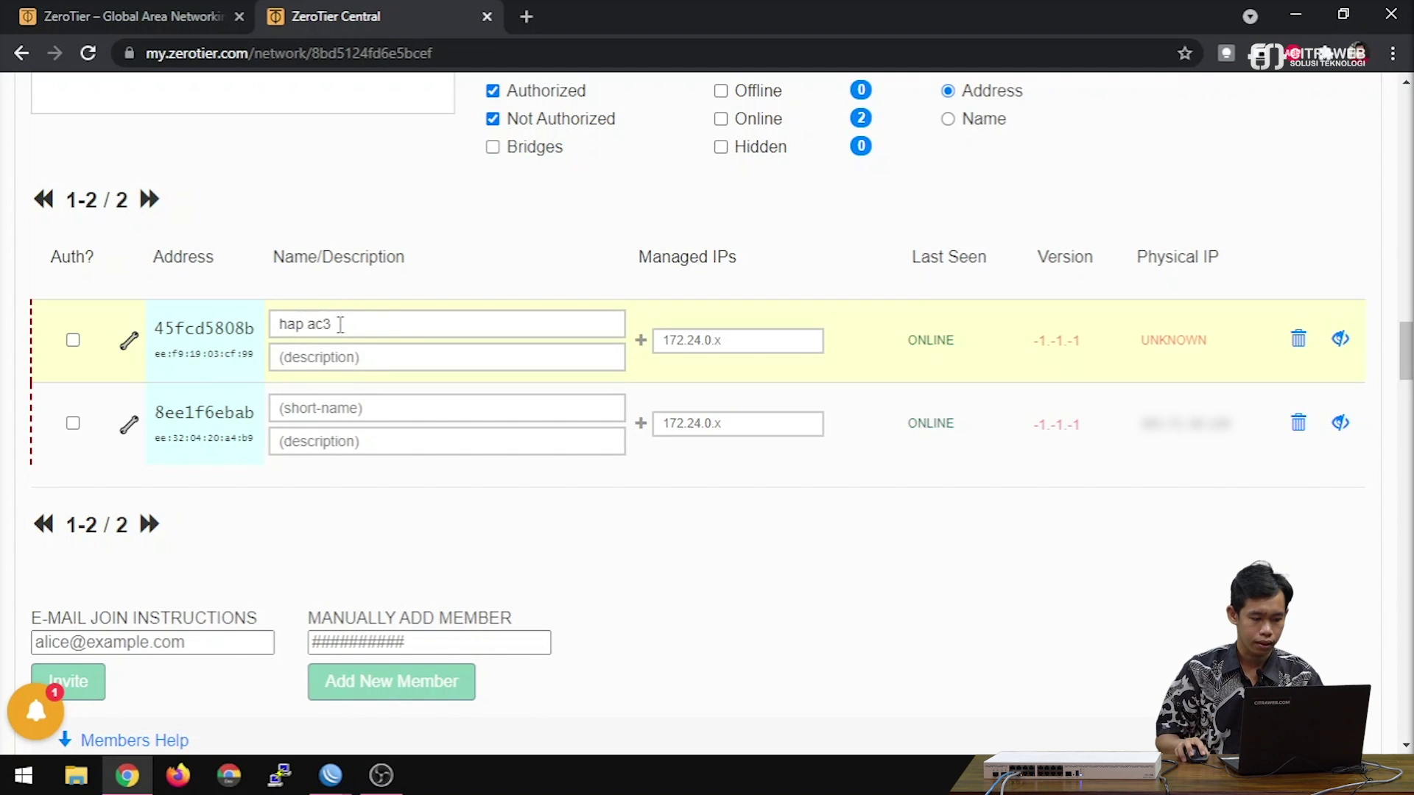
click(326, 407)
text(ccr2004)
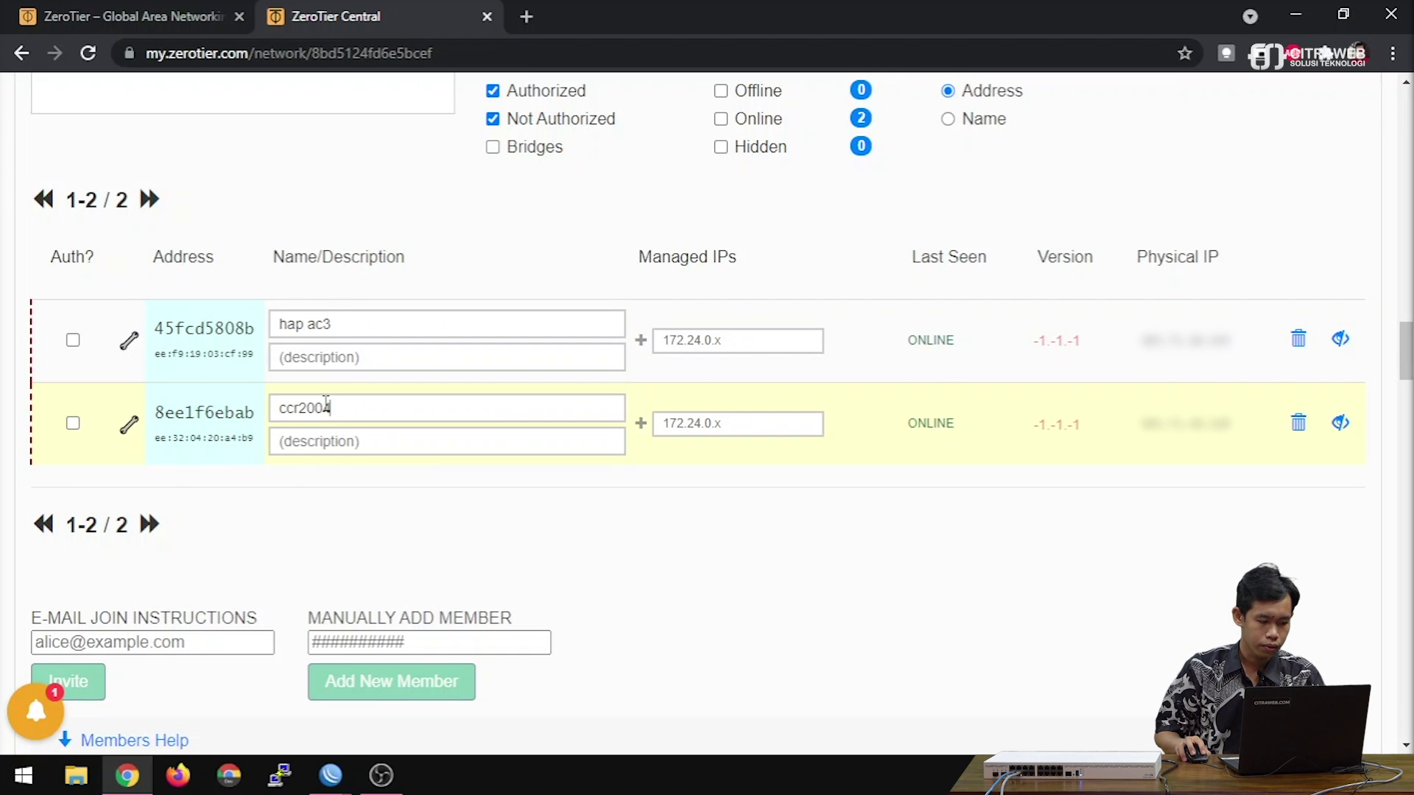
click(282, 545)
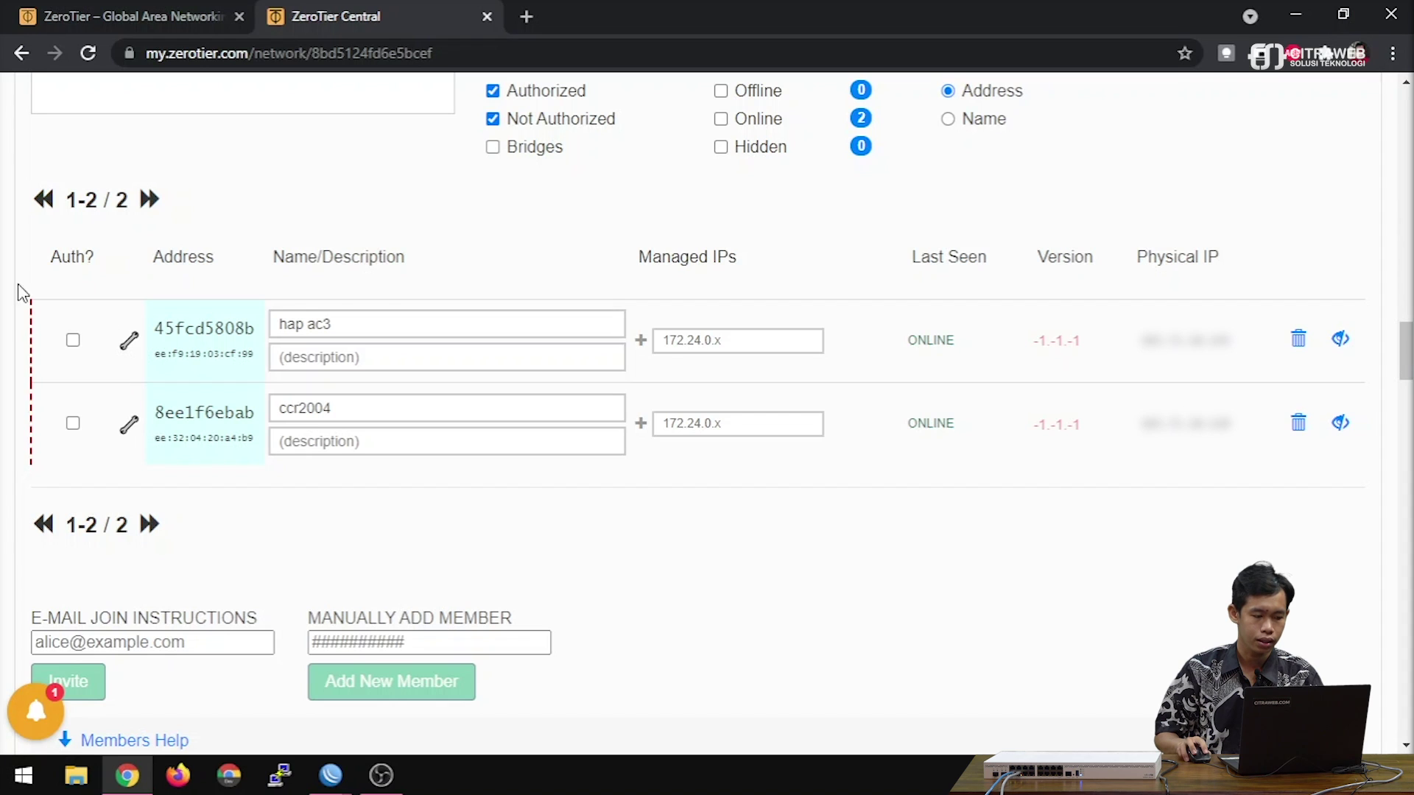
click(74, 341)
click(73, 424)
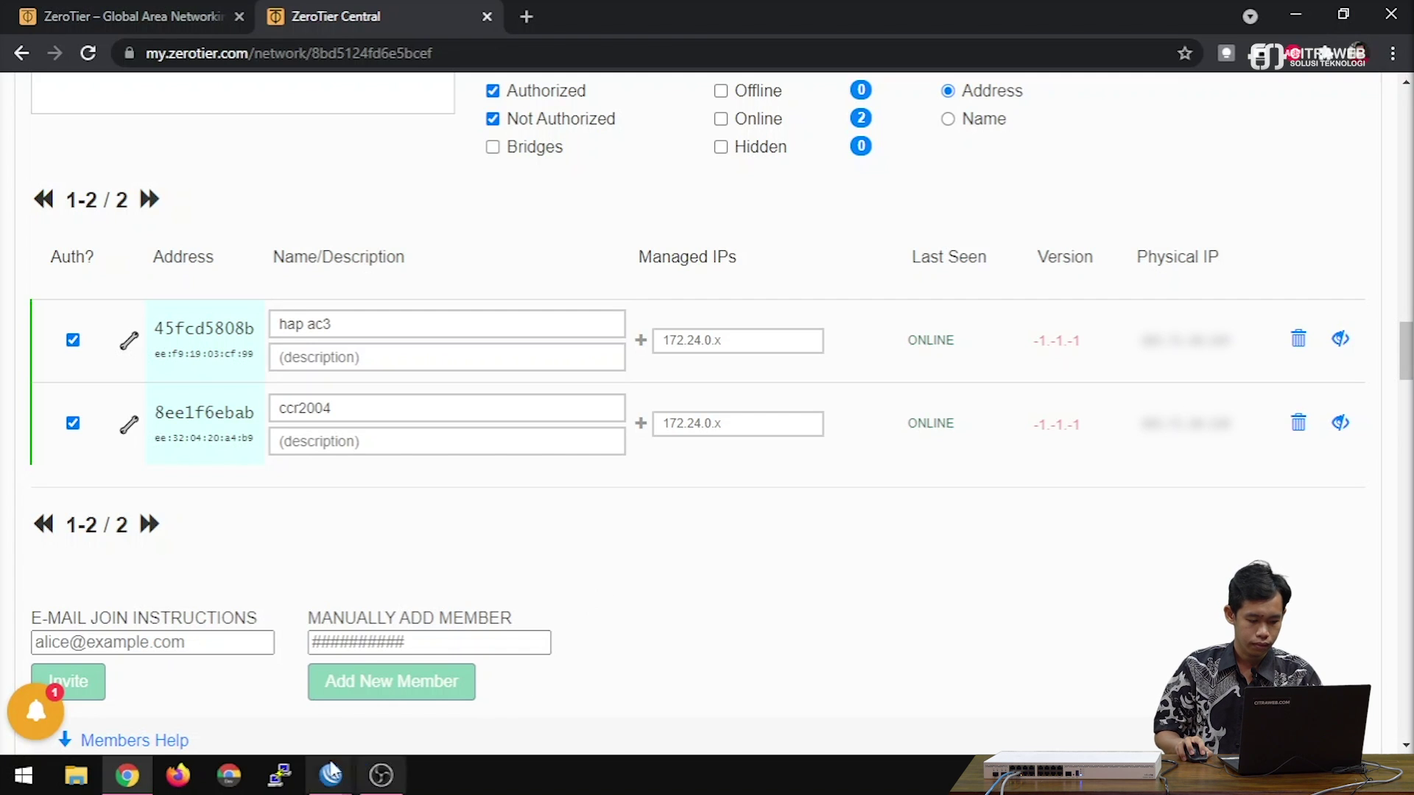
Step: Switch to the CCR2004 WinBox session, reprint the ZeroTier interface details and check the status value
mouse_move(331, 776)
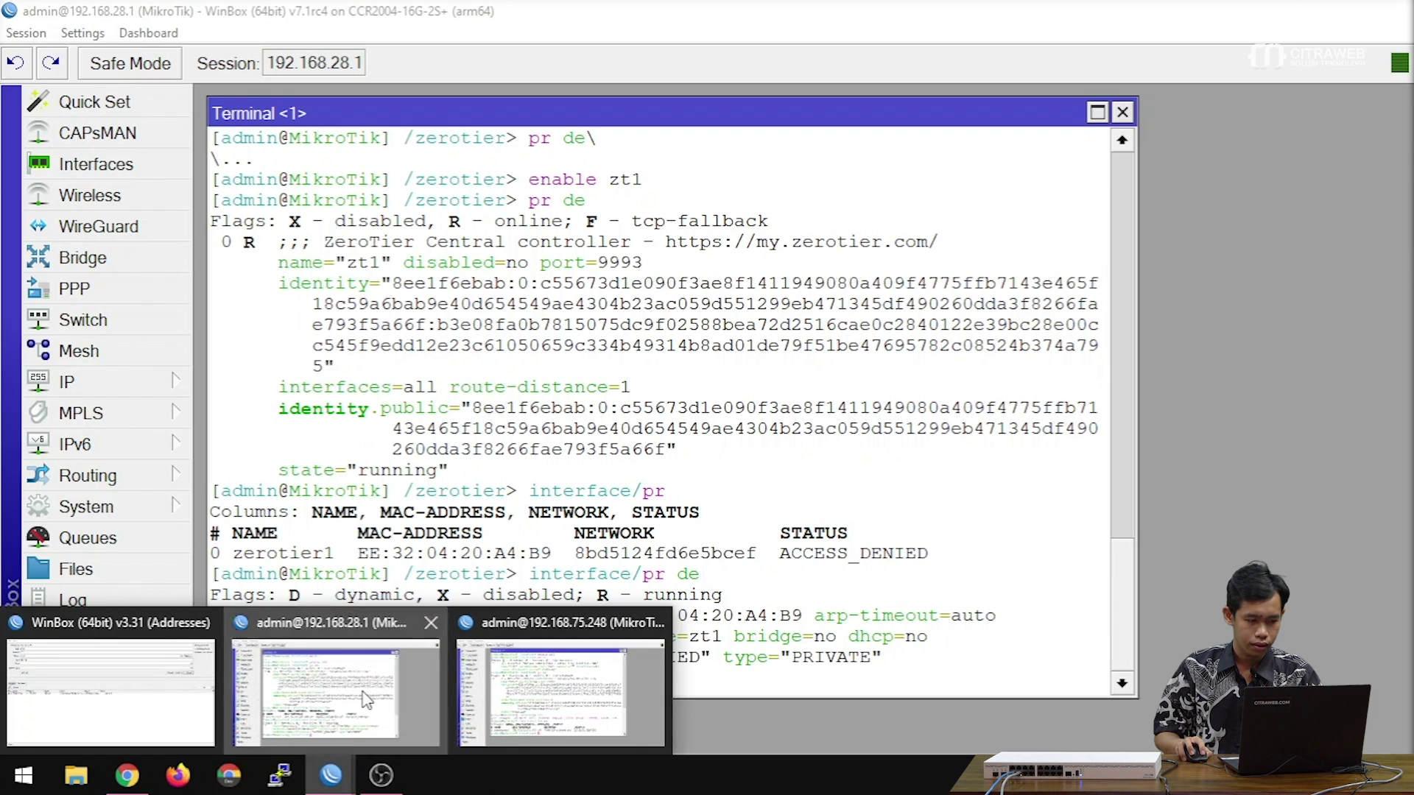
click(366, 699)
key(Up)
key(Return)
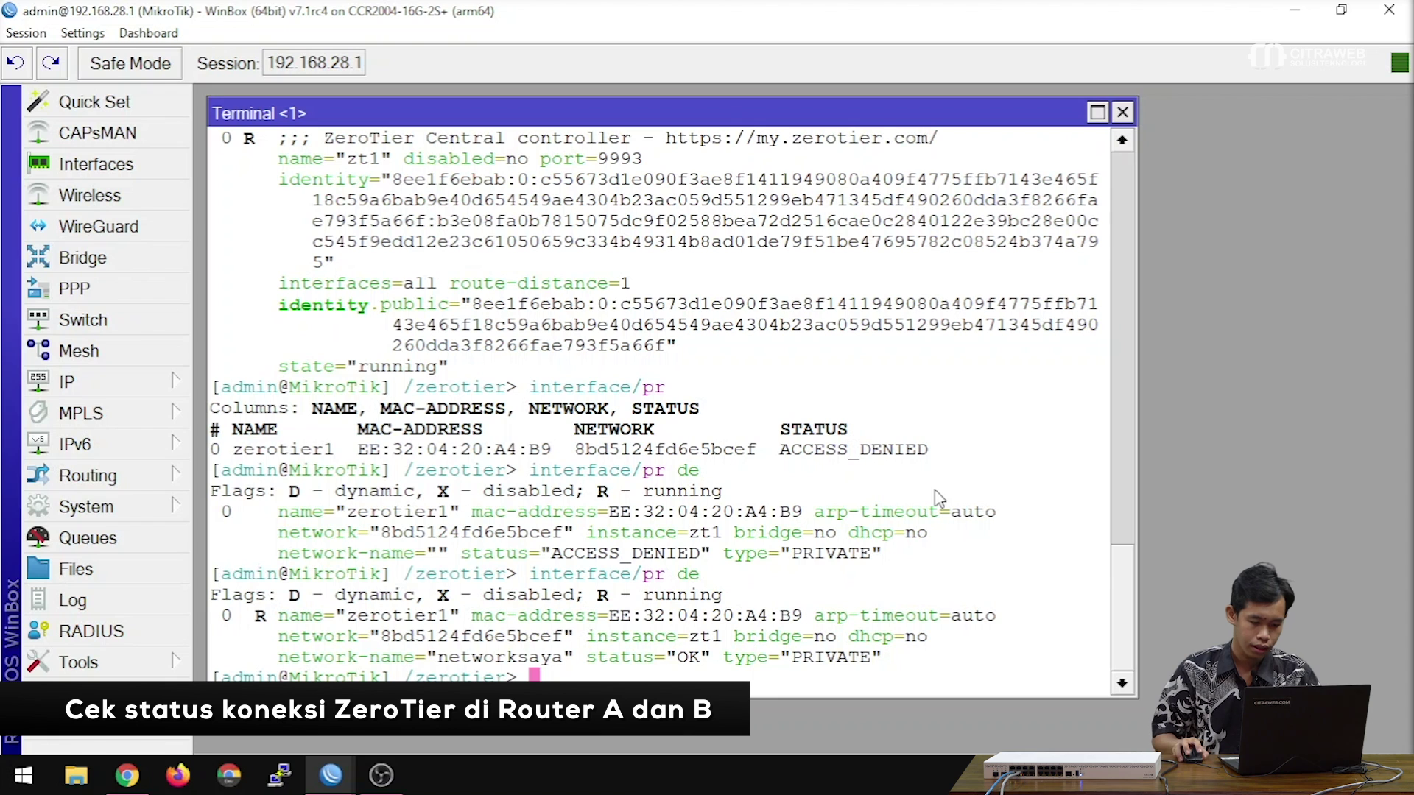
drag(591, 658, 731, 665)
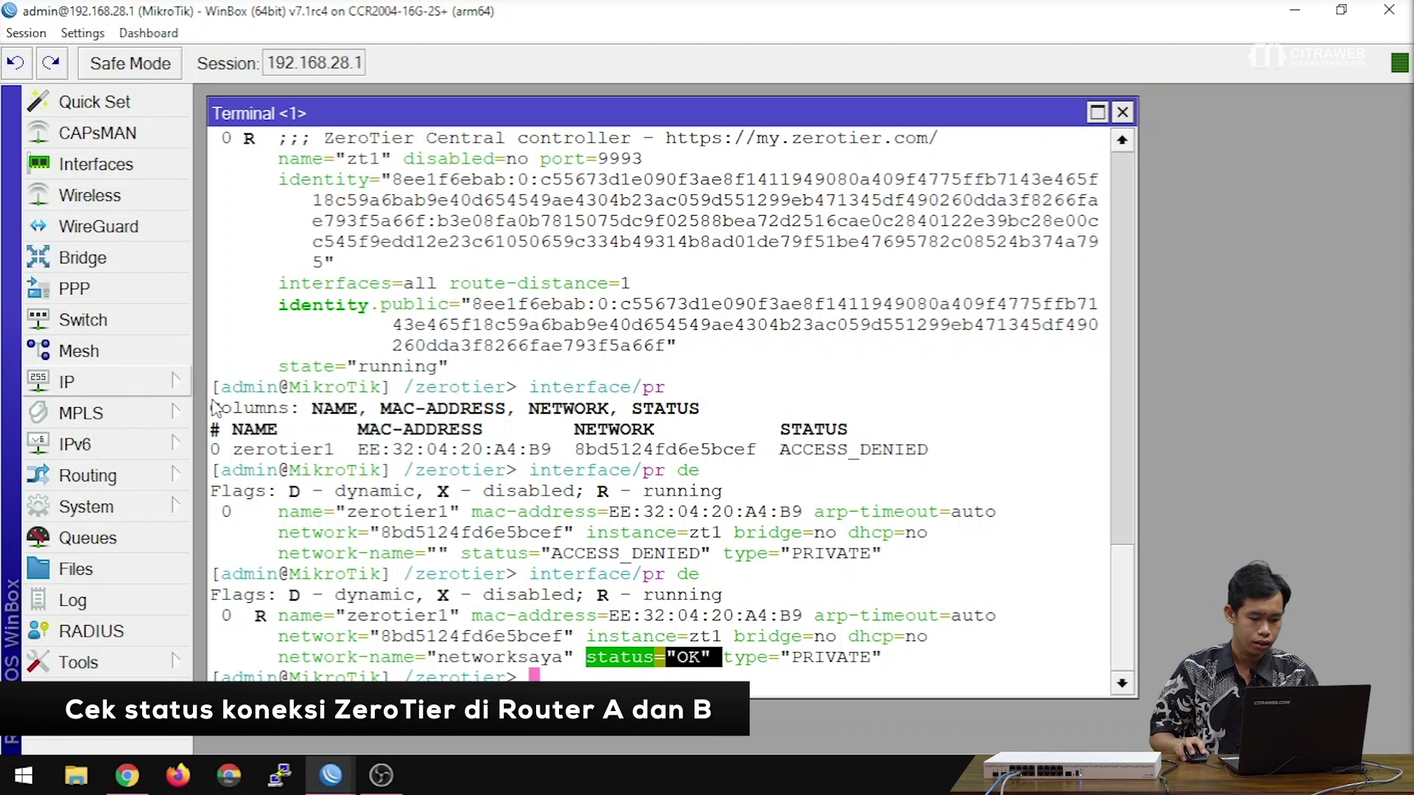
Step: Print the CCR2004 router's IP addresses and examine the dynamic address on zerotier1
text(/)
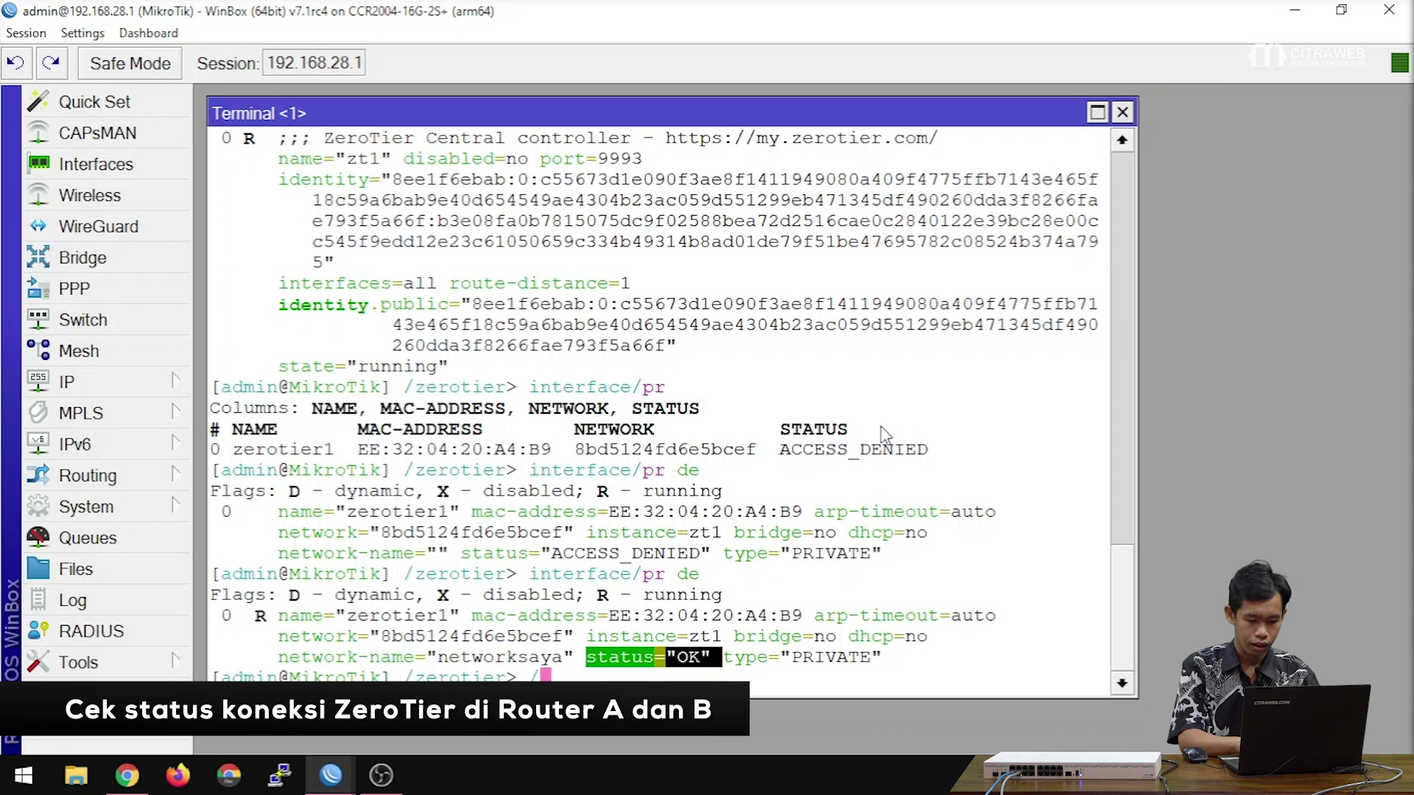
text(ip address/ print)
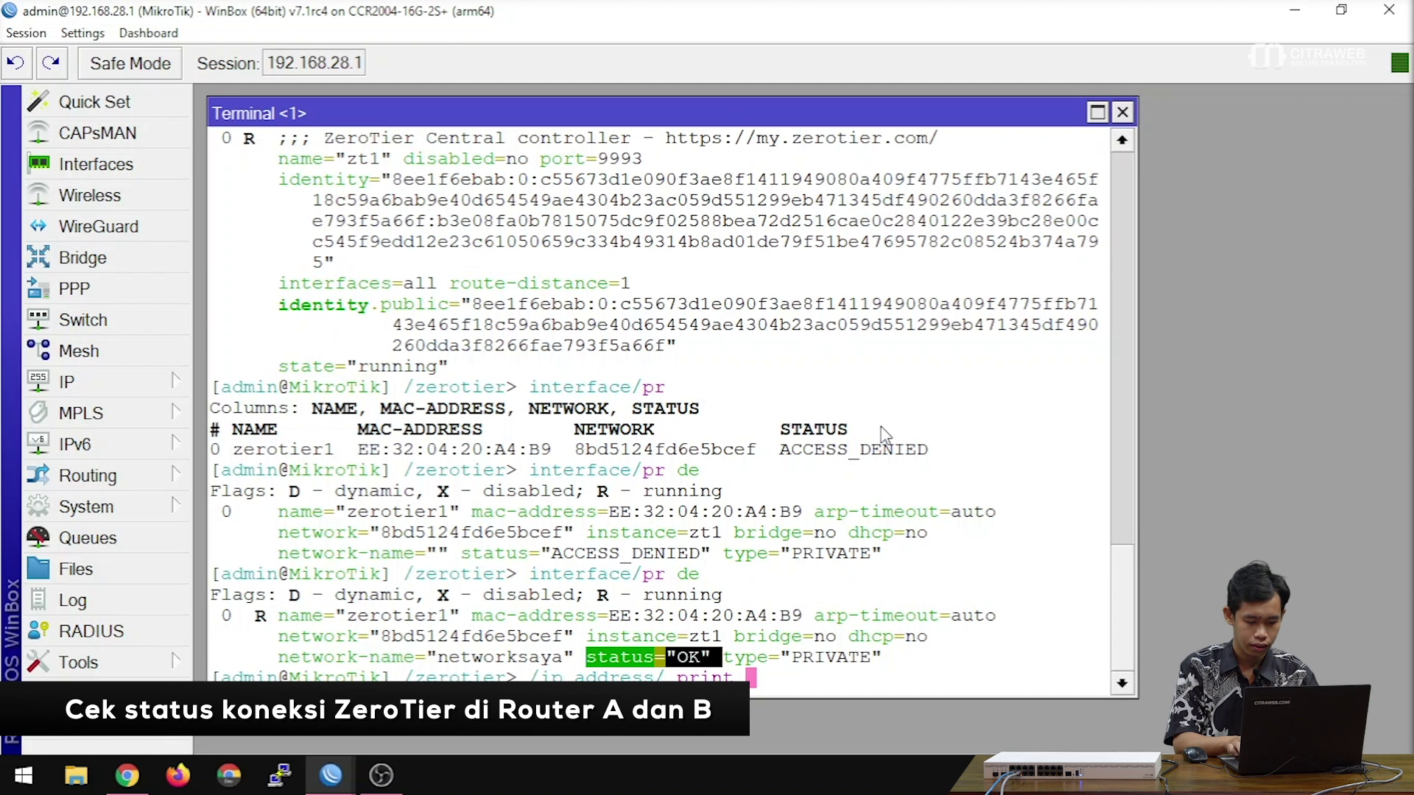
key(Return)
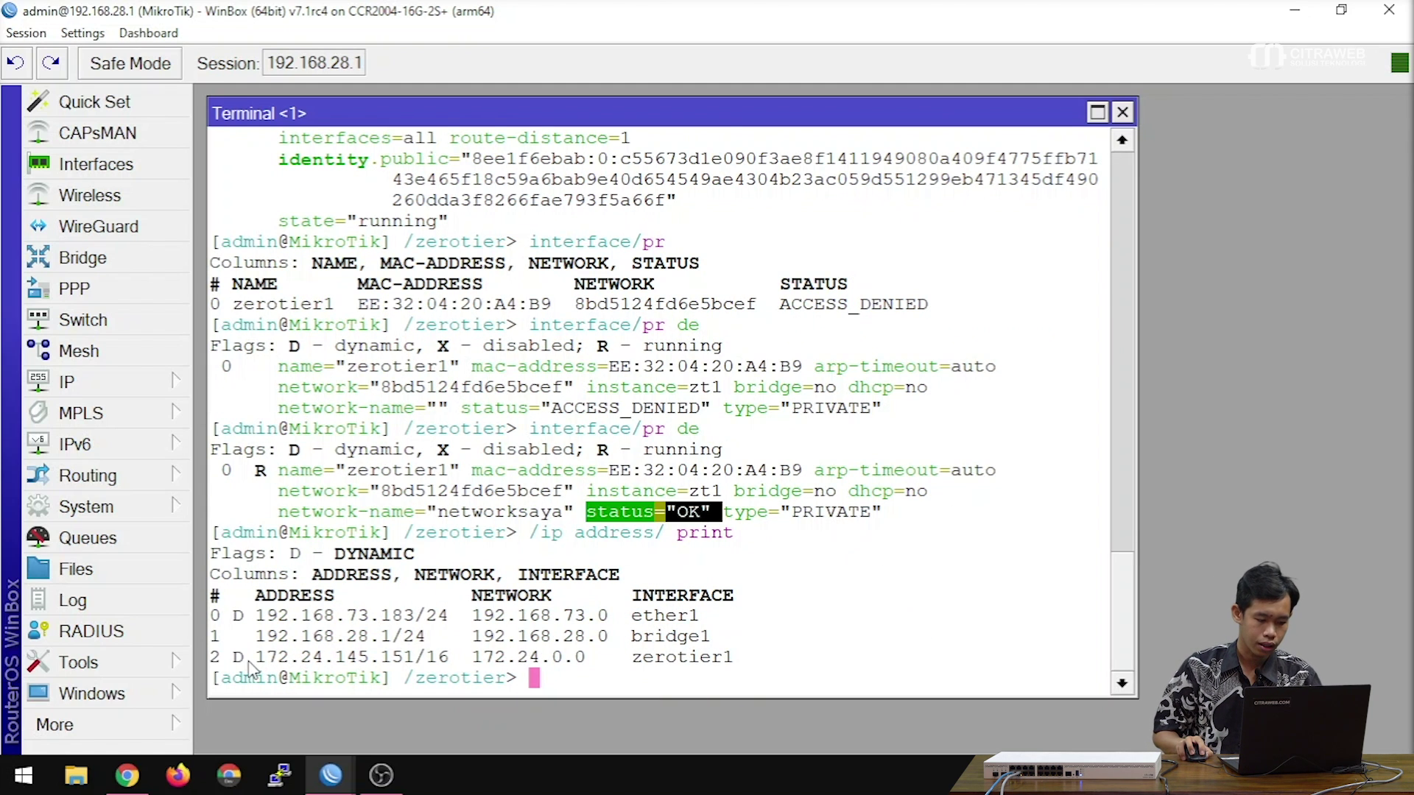
drag(256, 658, 452, 660)
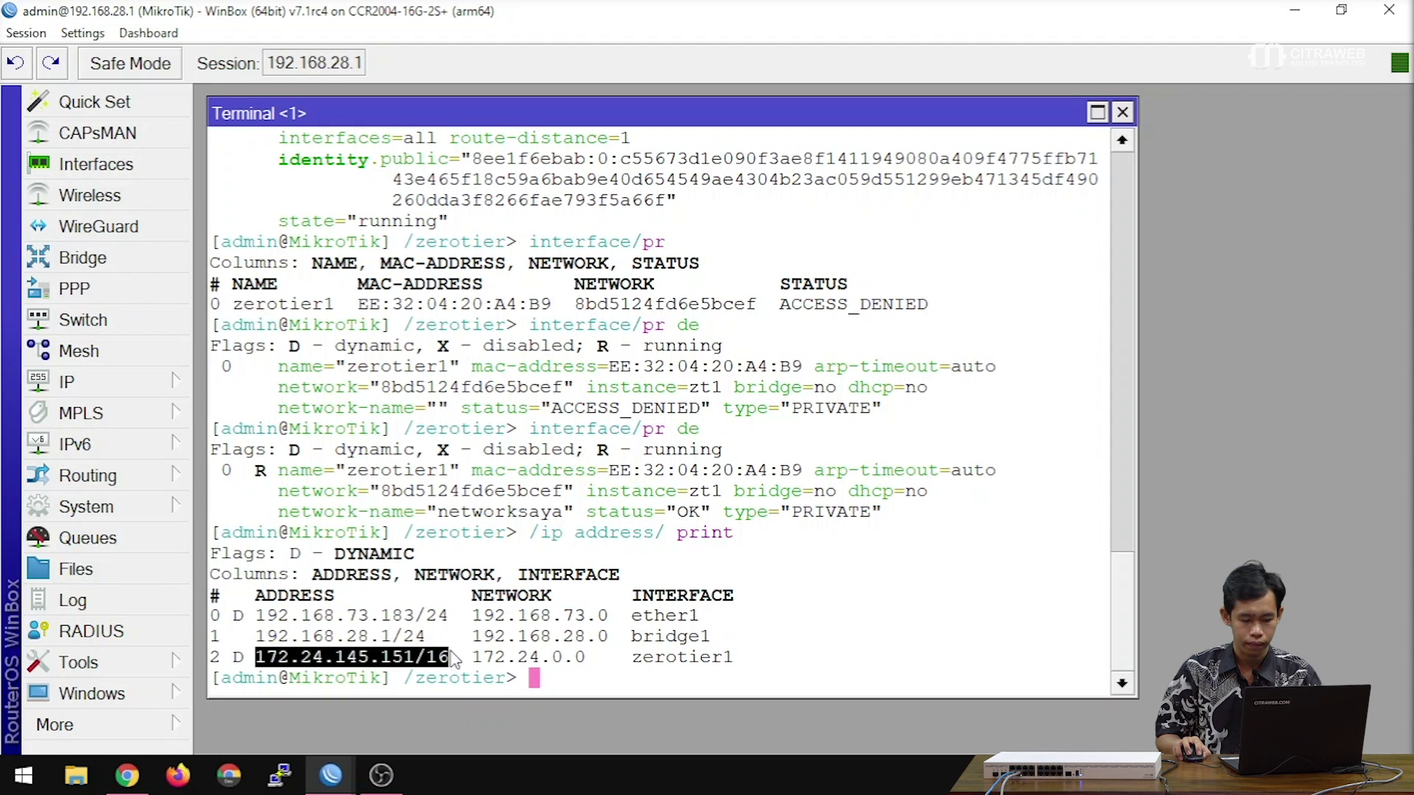
drag(629, 657, 738, 658)
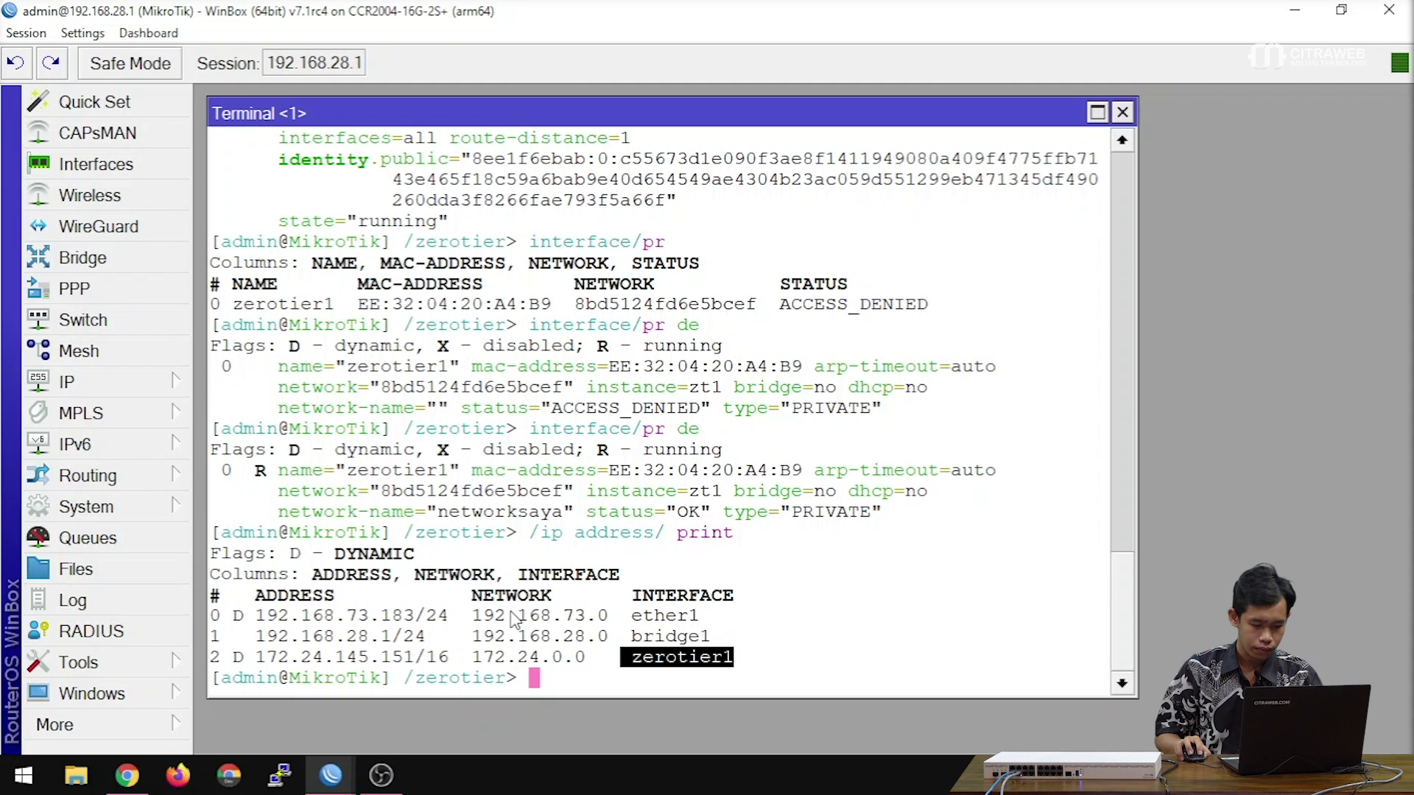
click(496, 658)
Step: Switch to the hAP ac^3 WinBox session at 192.168.75.248 and print its IP addresses
mouse_move(340, 788)
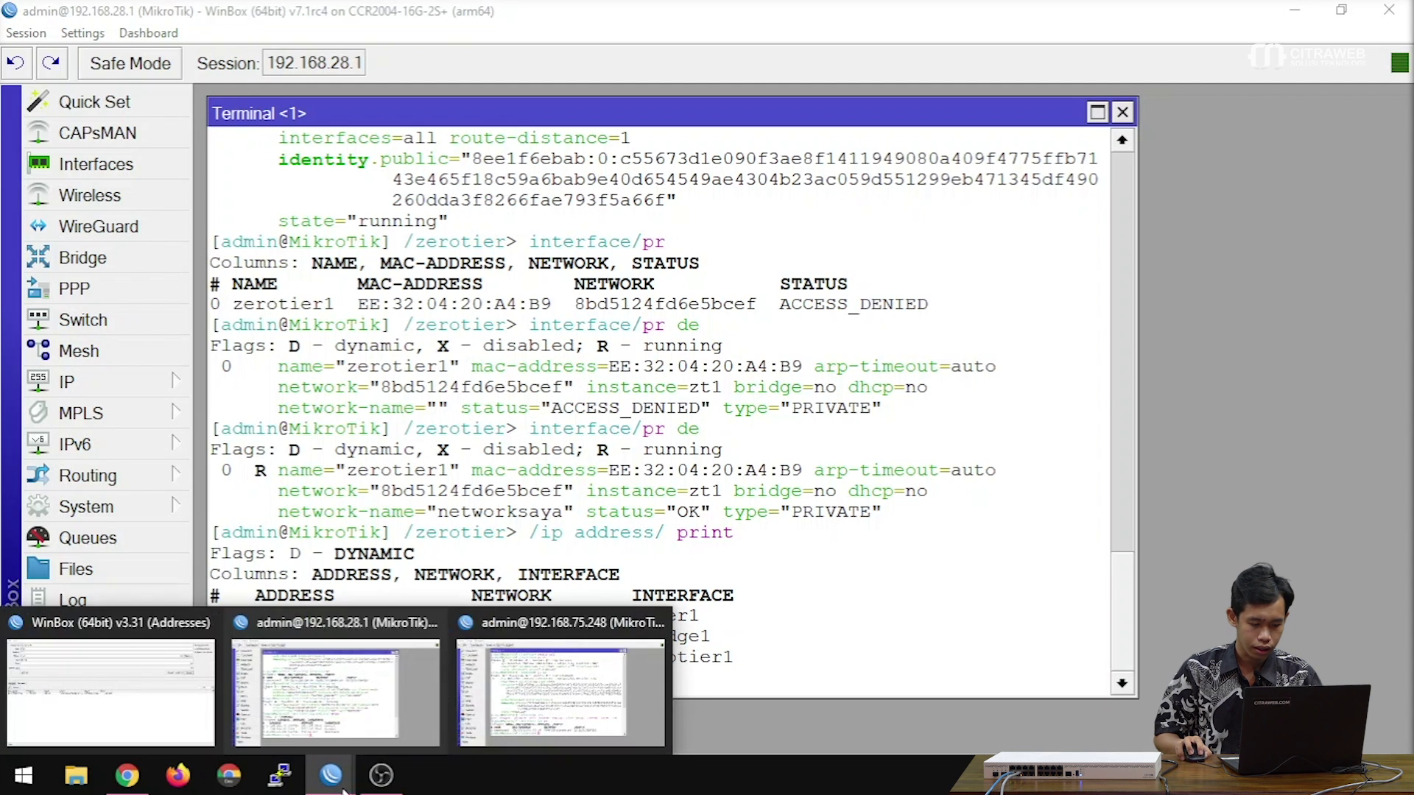
click(536, 723)
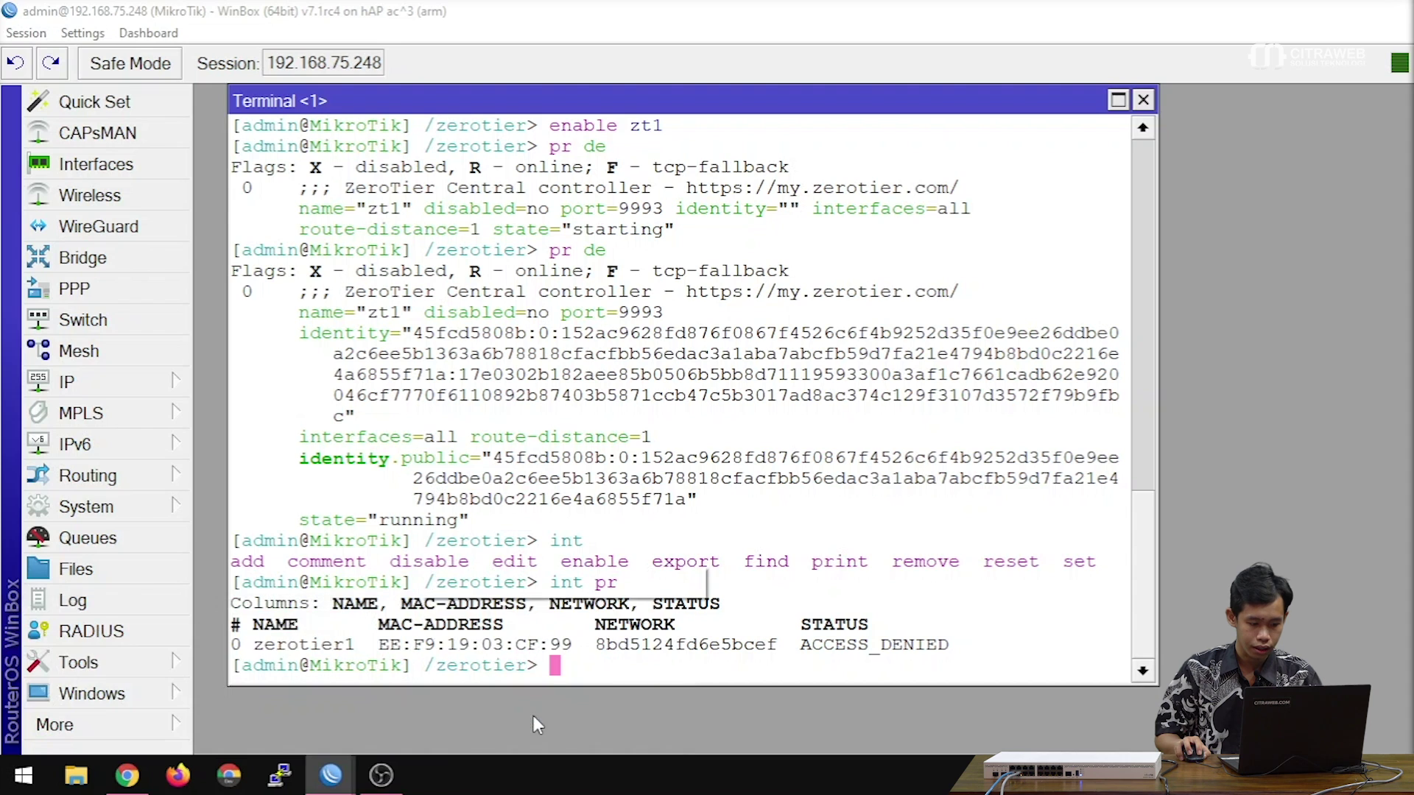
text(/i)
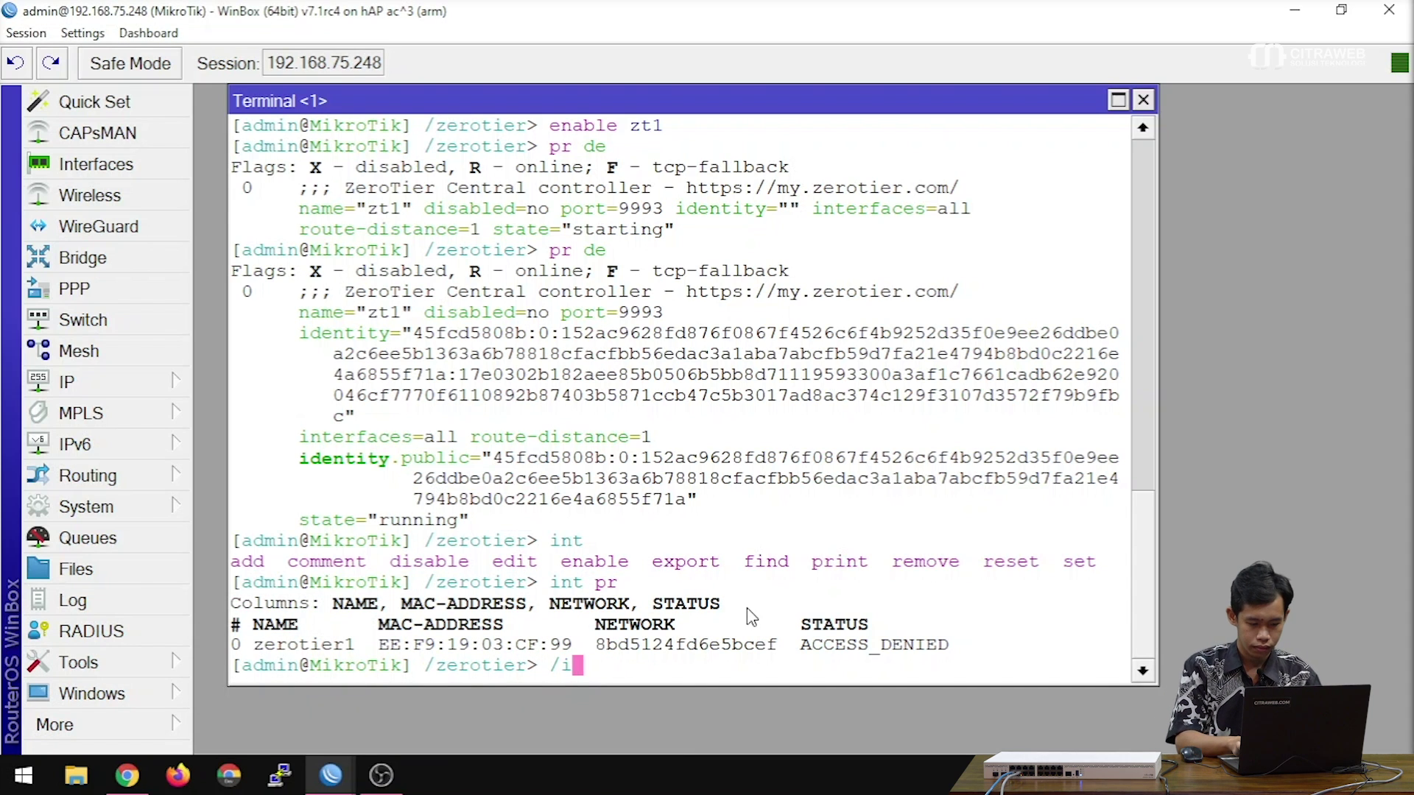
text(p address/print)
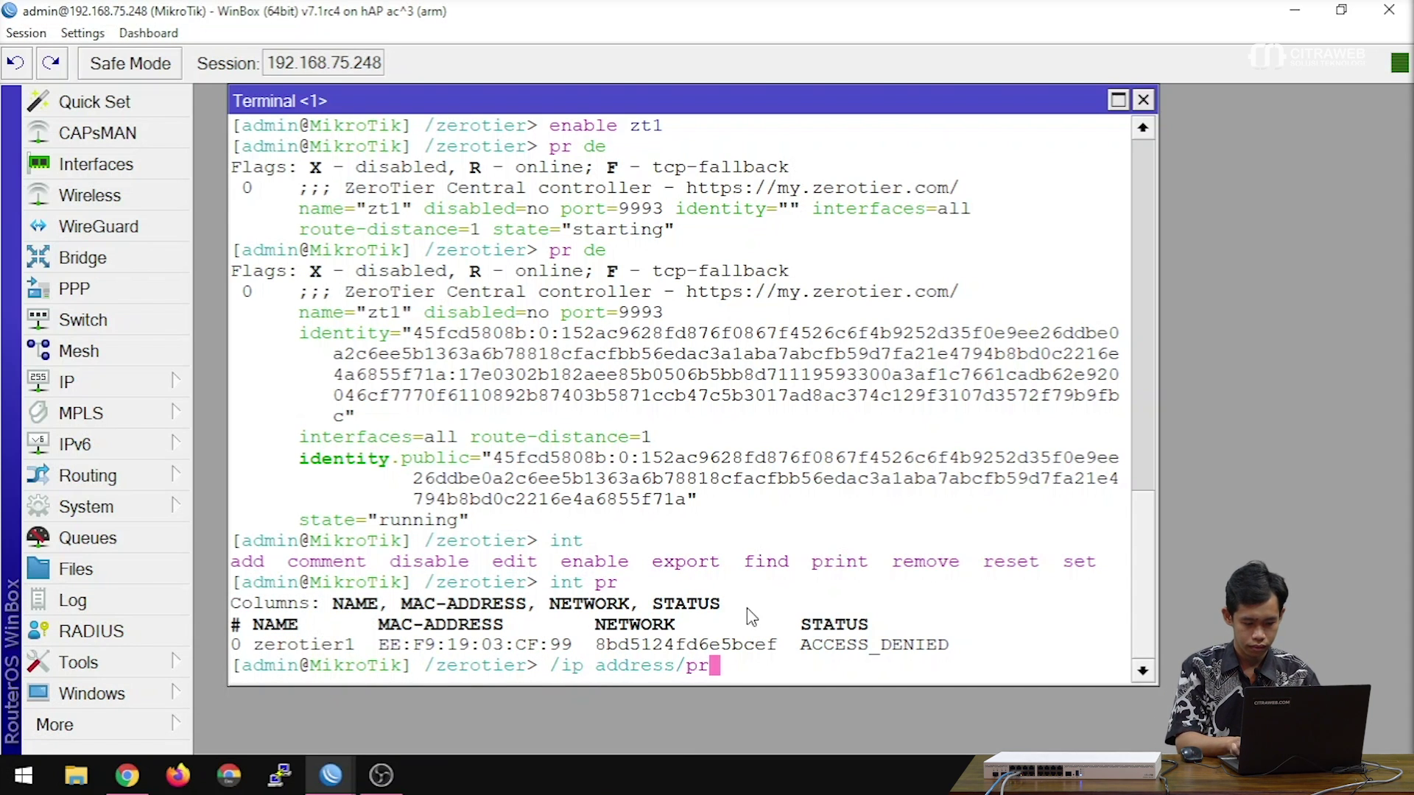
key(Return)
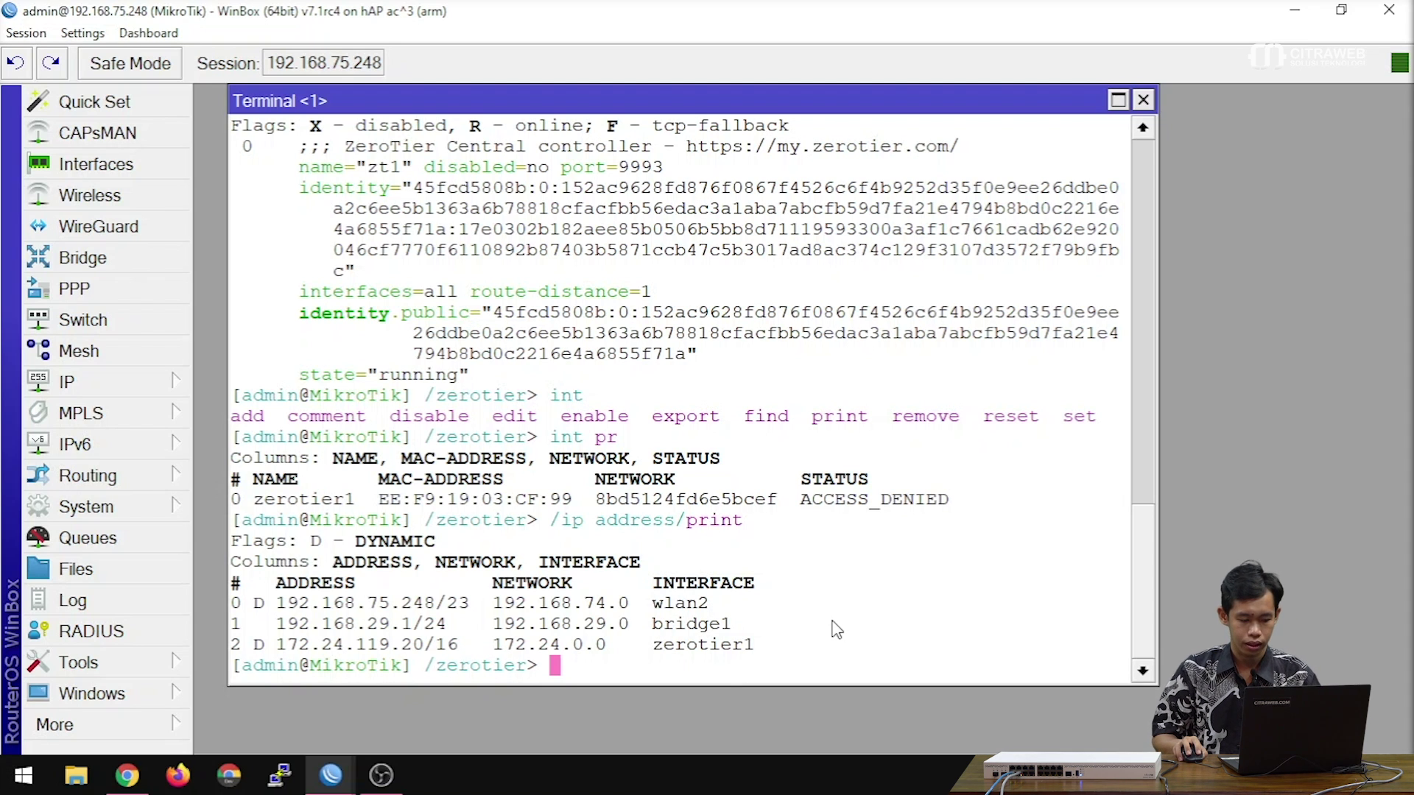
Step: Copy the hAP ac^3's zerotier1 address 172.24.119.20 and ping it from the CCR2004 terminal
drag(276, 644, 430, 651)
key(super+c)
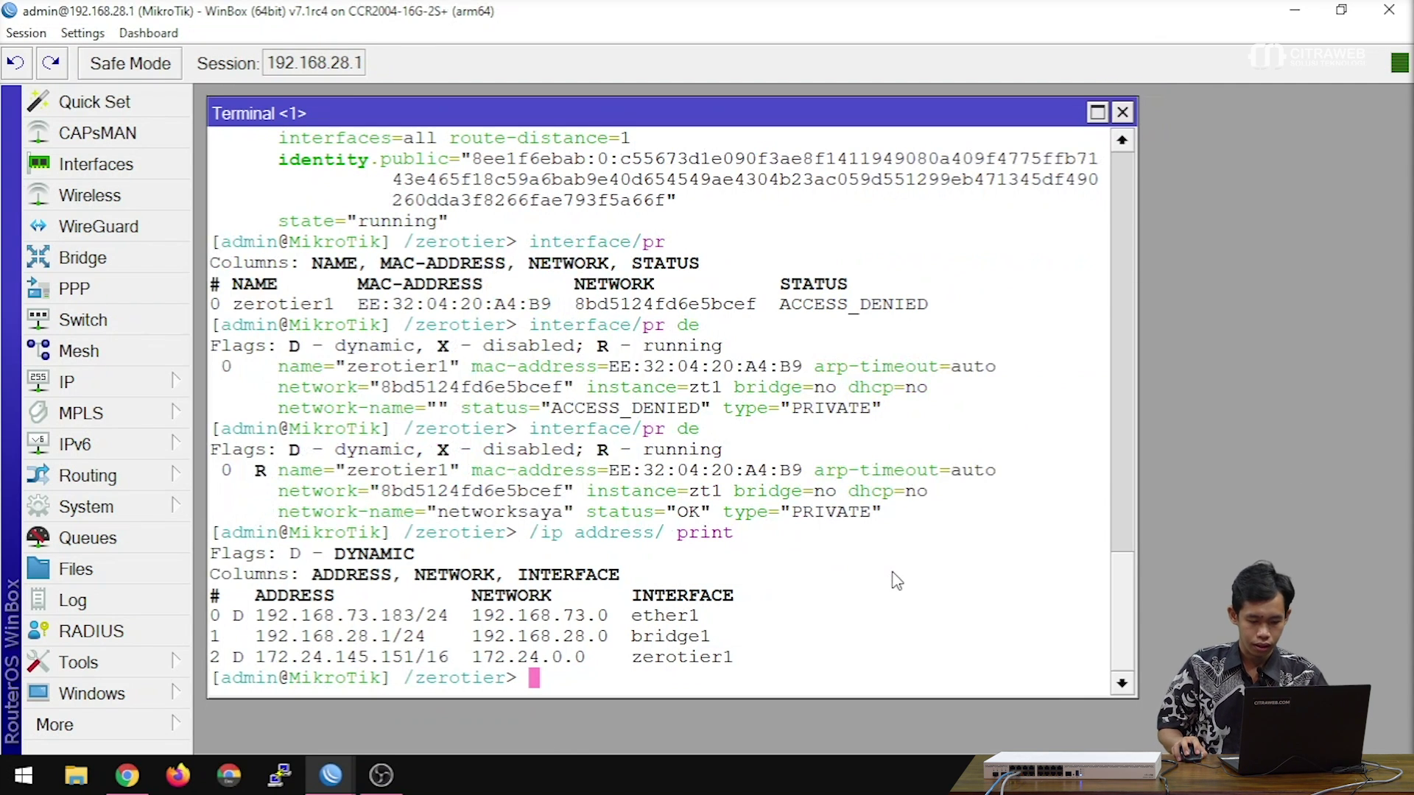
right_click(896, 580)
click(785, 529)
text(/ping)
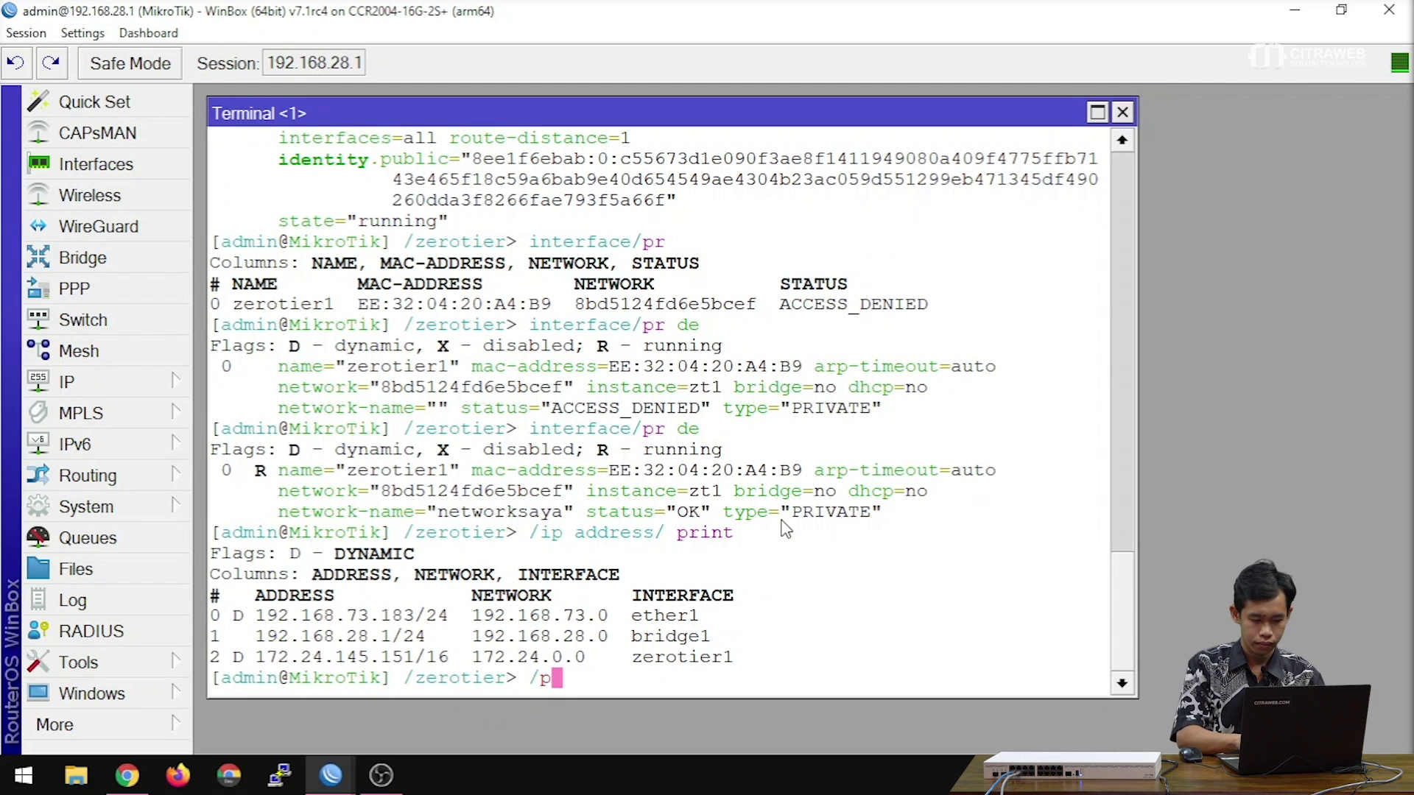
right_click(782, 582)
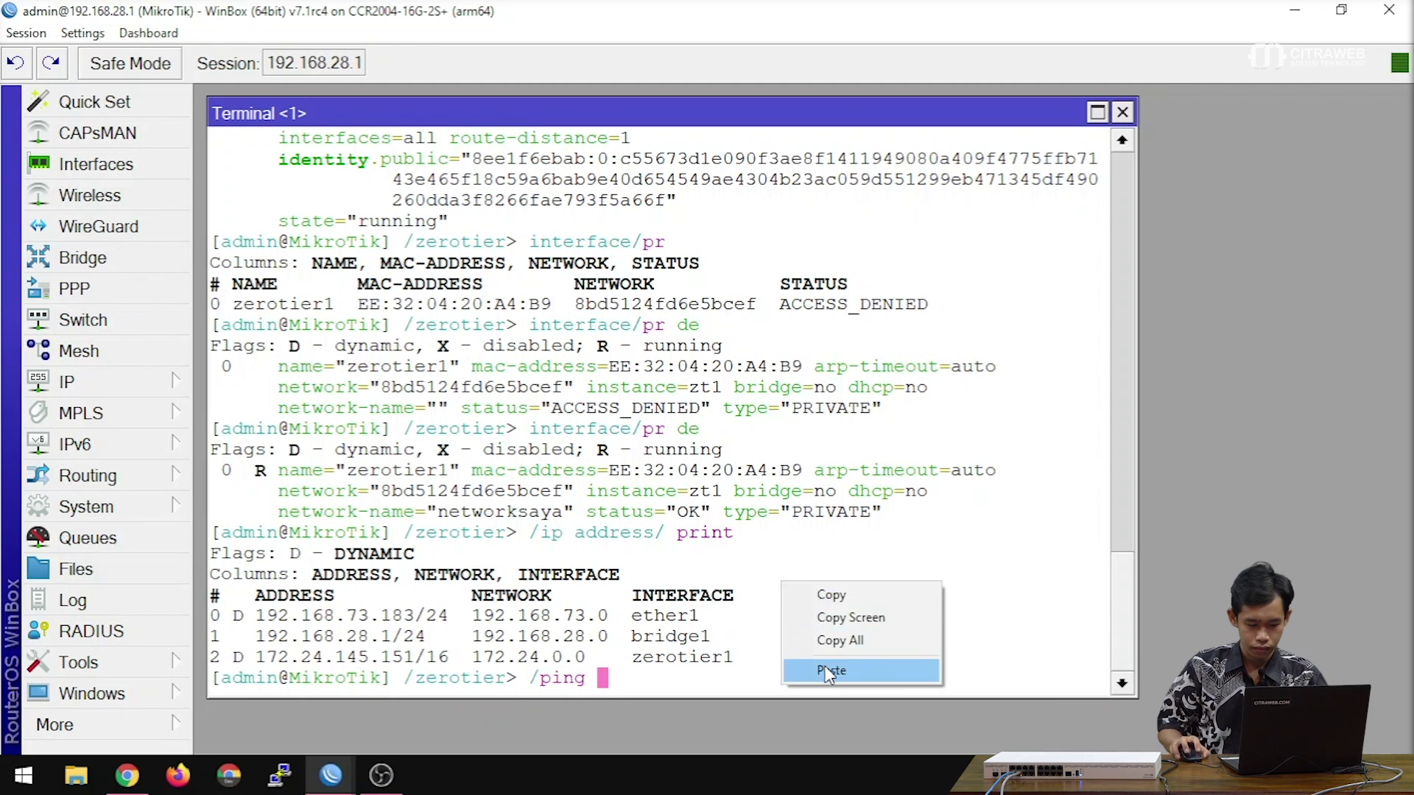
click(828, 668)
key(Return)
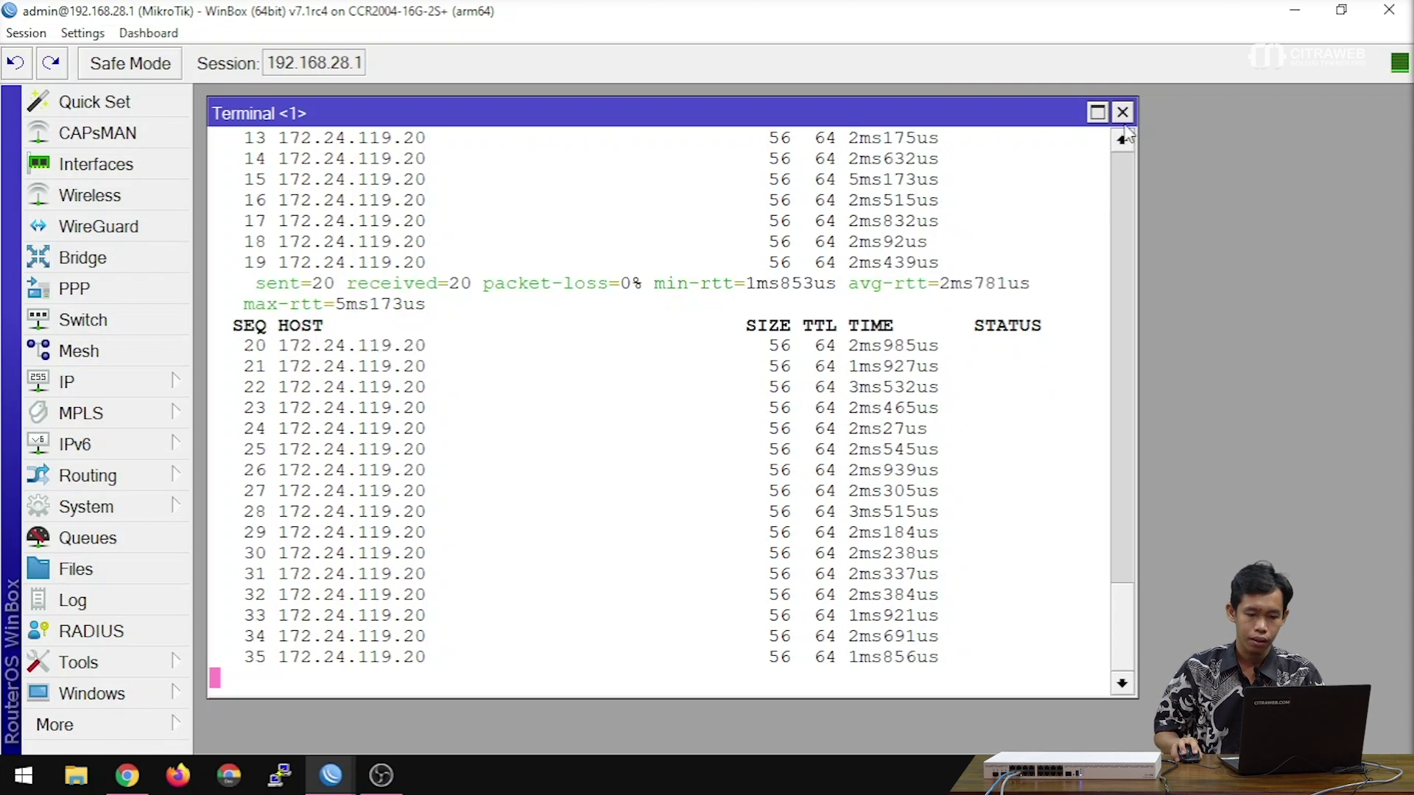
Step: Close the CCR2004 terminal and examine the router's IP route list
click(1122, 113)
click(126, 383)
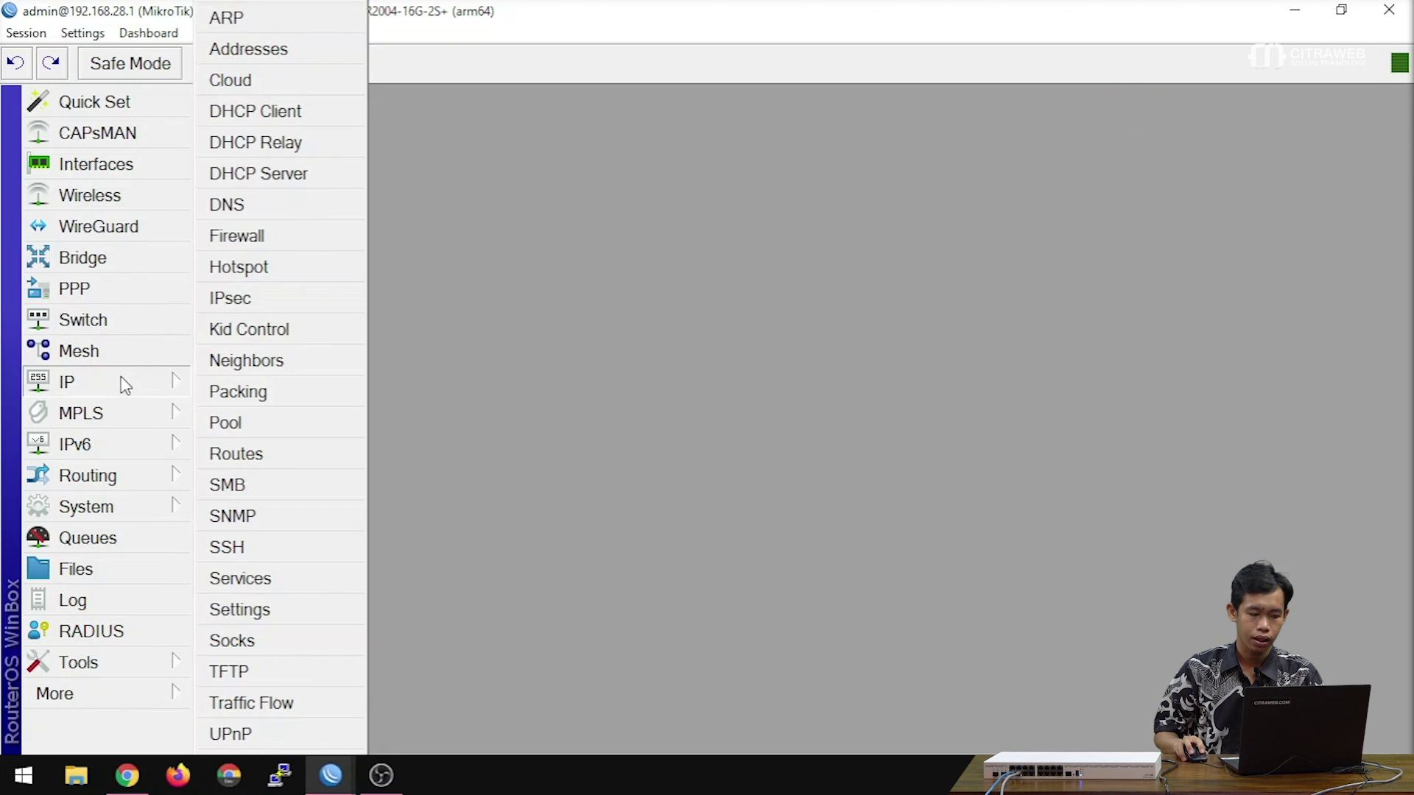
click(251, 454)
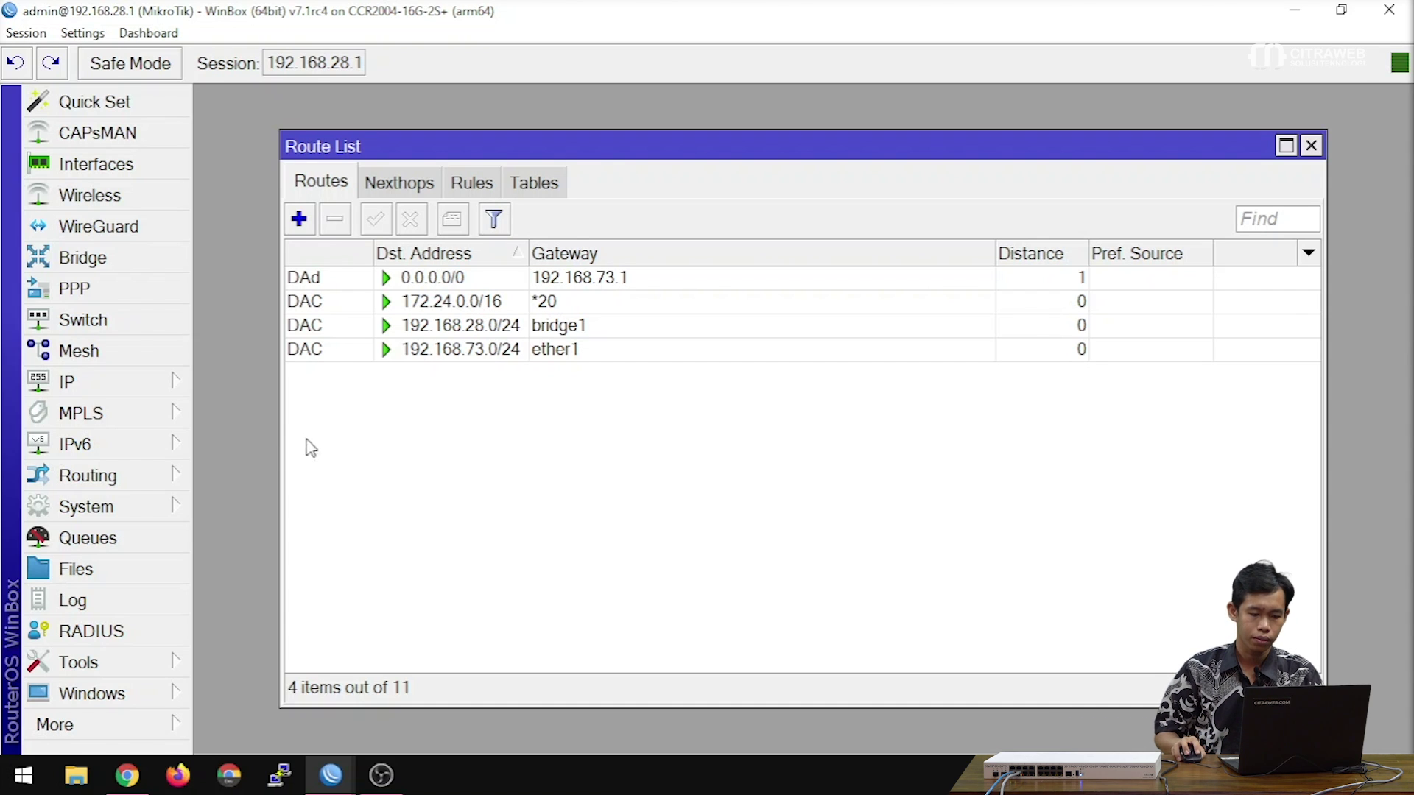
click(1312, 146)
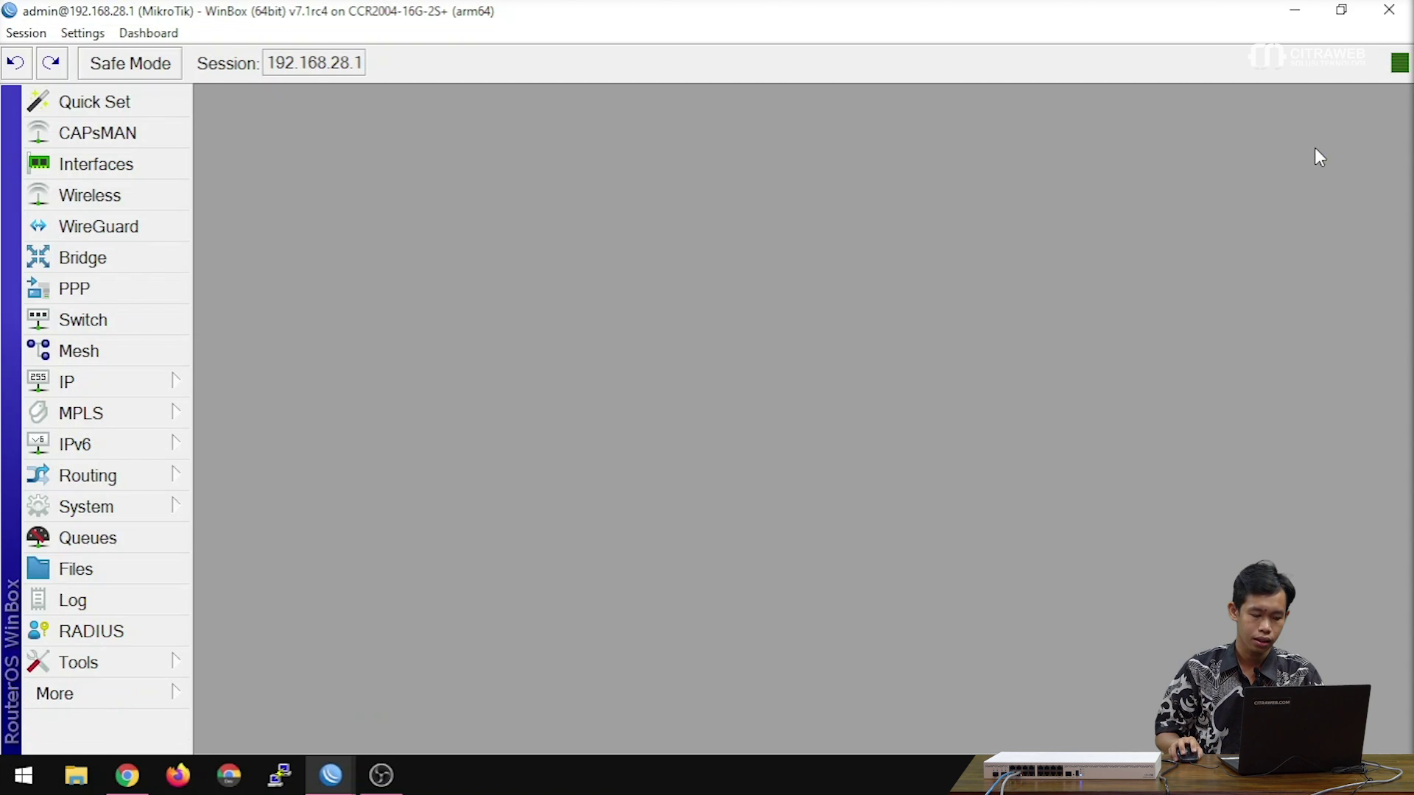
Step: Switch to ZeroTier Central in Chrome and begin a new managed route in the network's advanced settings
click(127, 775)
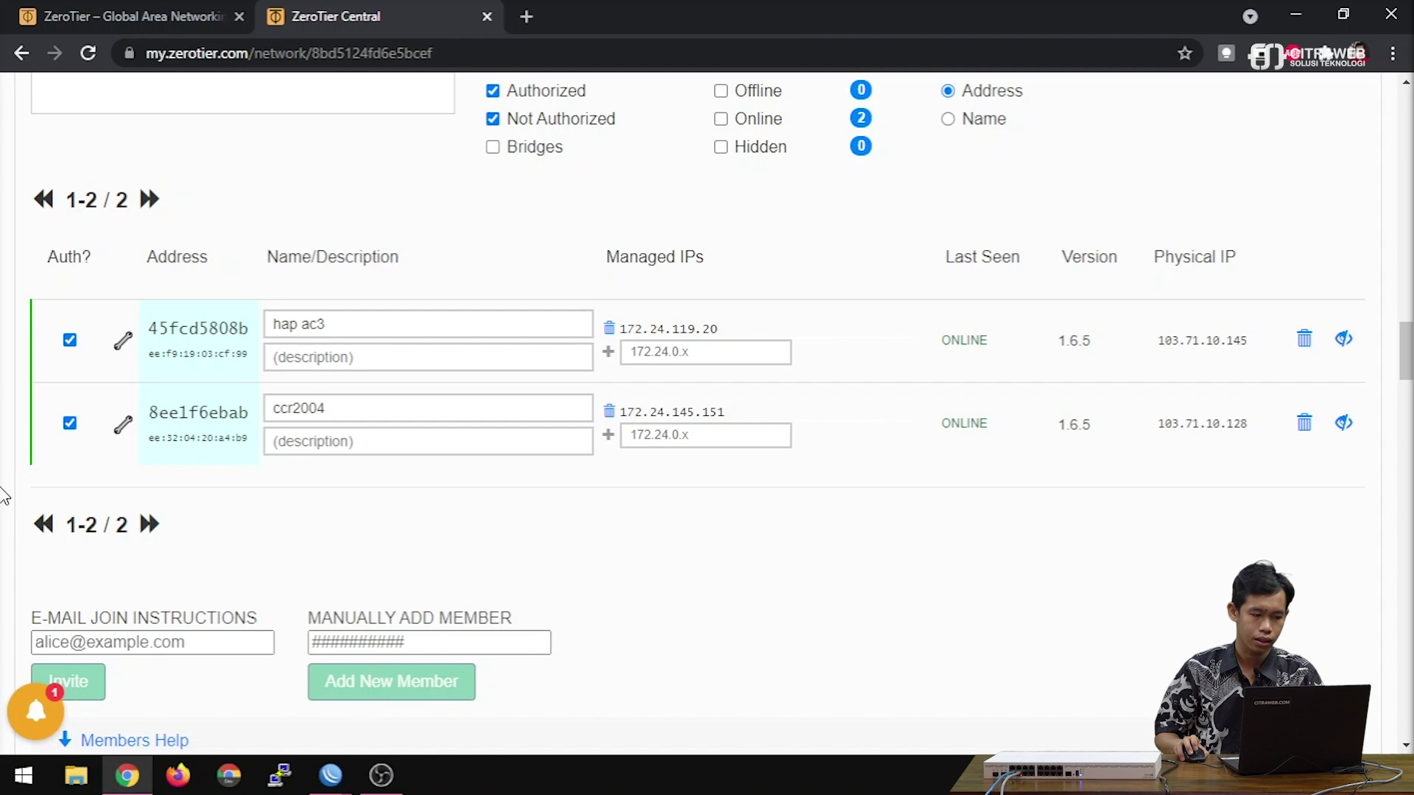
scroll(3, 496, up, 1)
scroll(4, 495, up, 15)
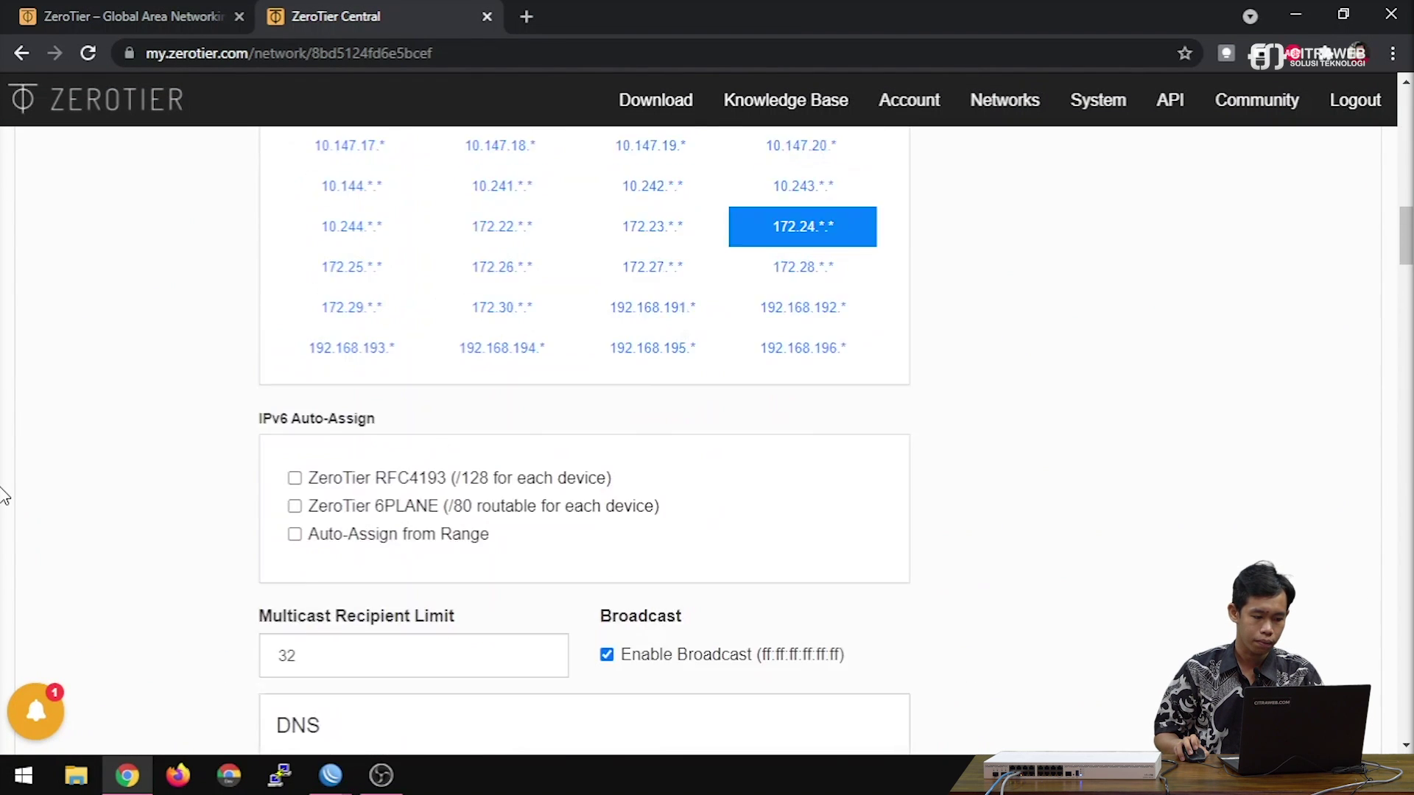
scroll(3, 496, up, 5)
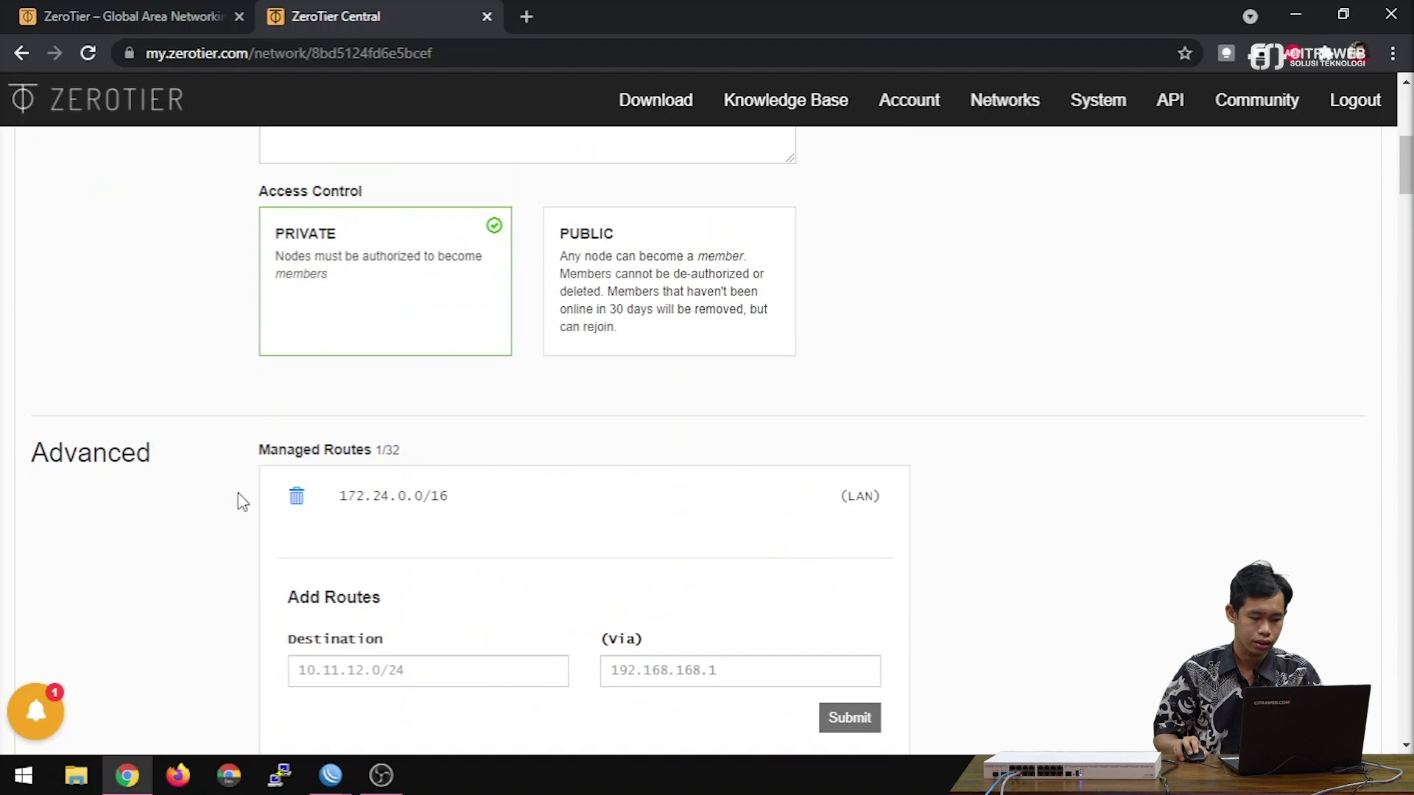
click(423, 462)
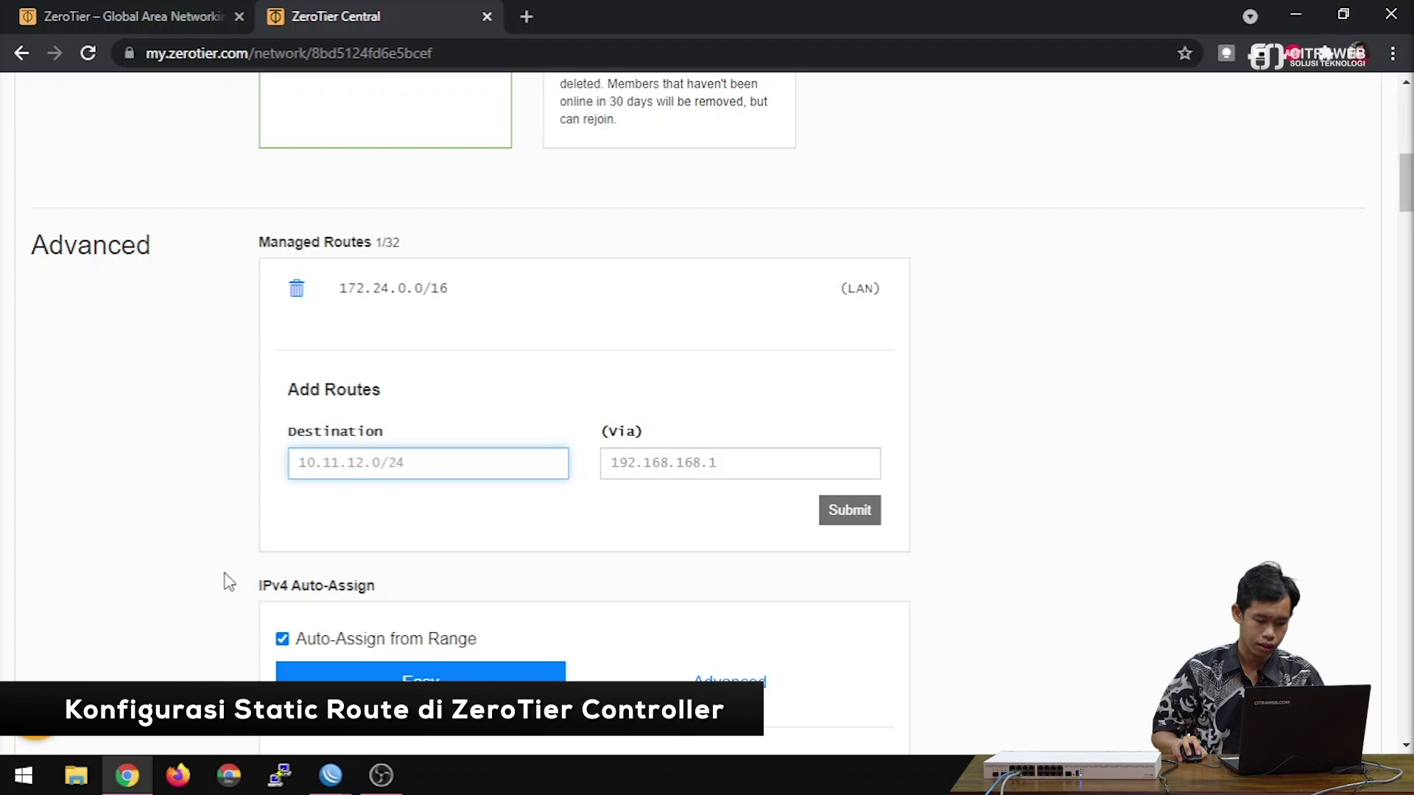
Step: Switch to the CCR2004 WinBox session and look up the bridge1 subnet in its IP address list
mouse_move(331, 778)
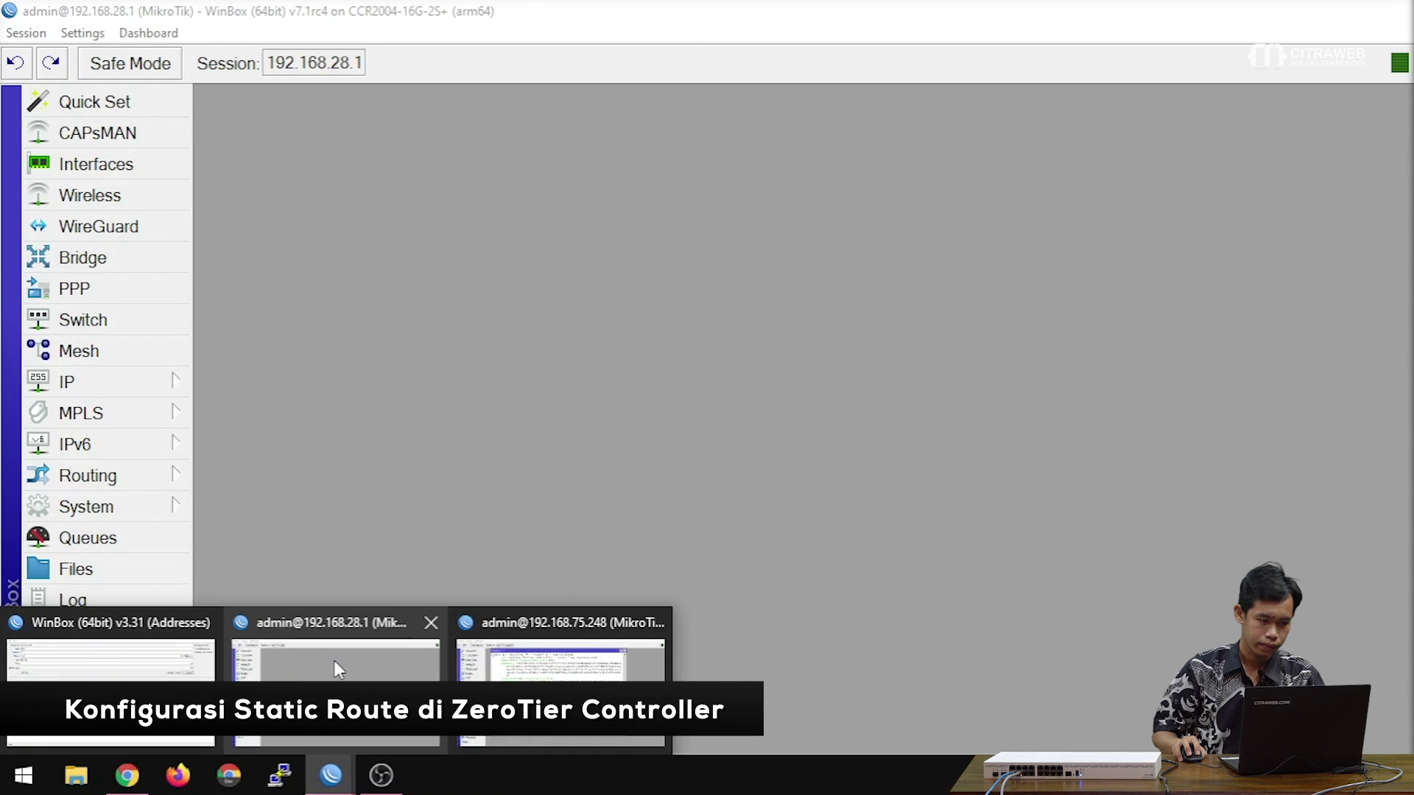
click(334, 661)
click(87, 381)
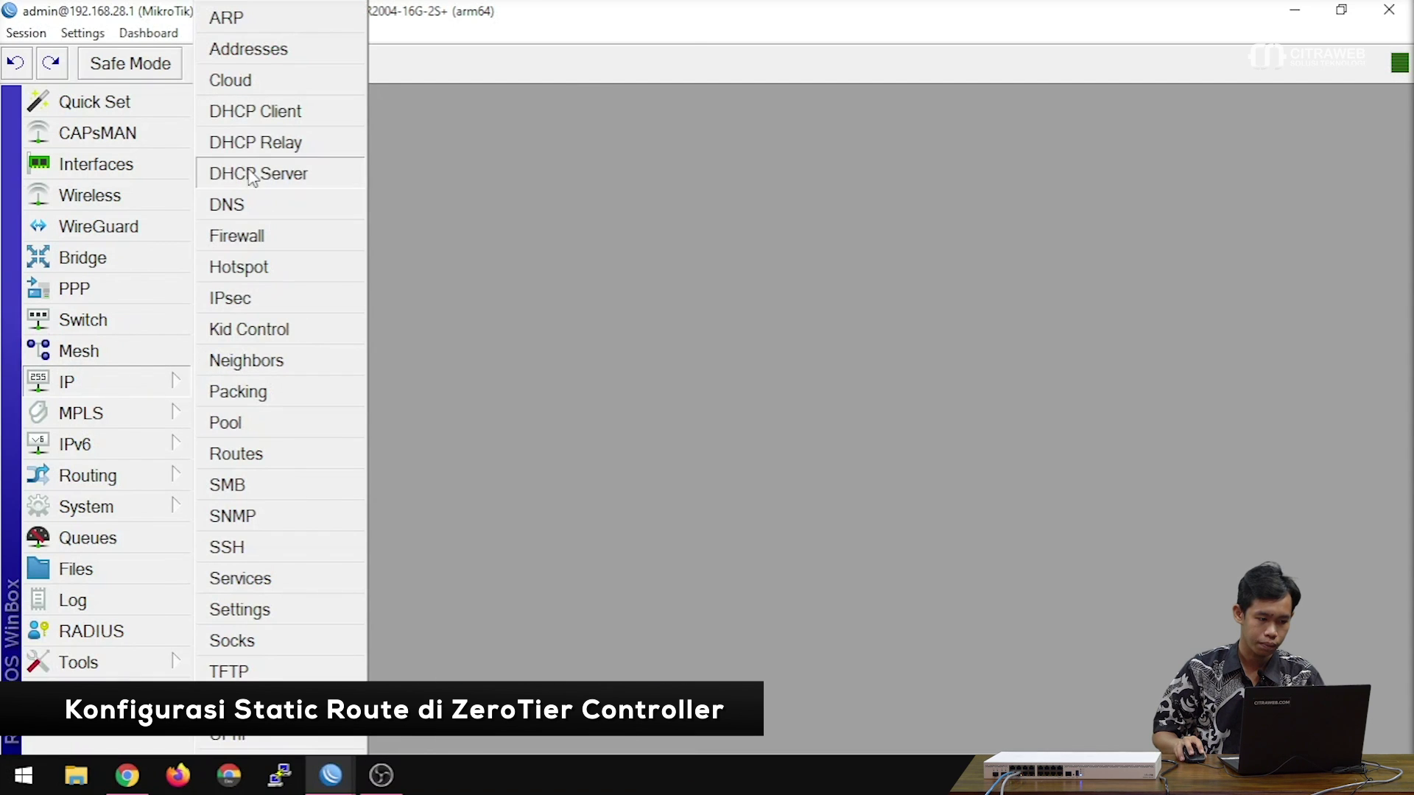
click(234, 52)
drag(1222, 229, 861, 203)
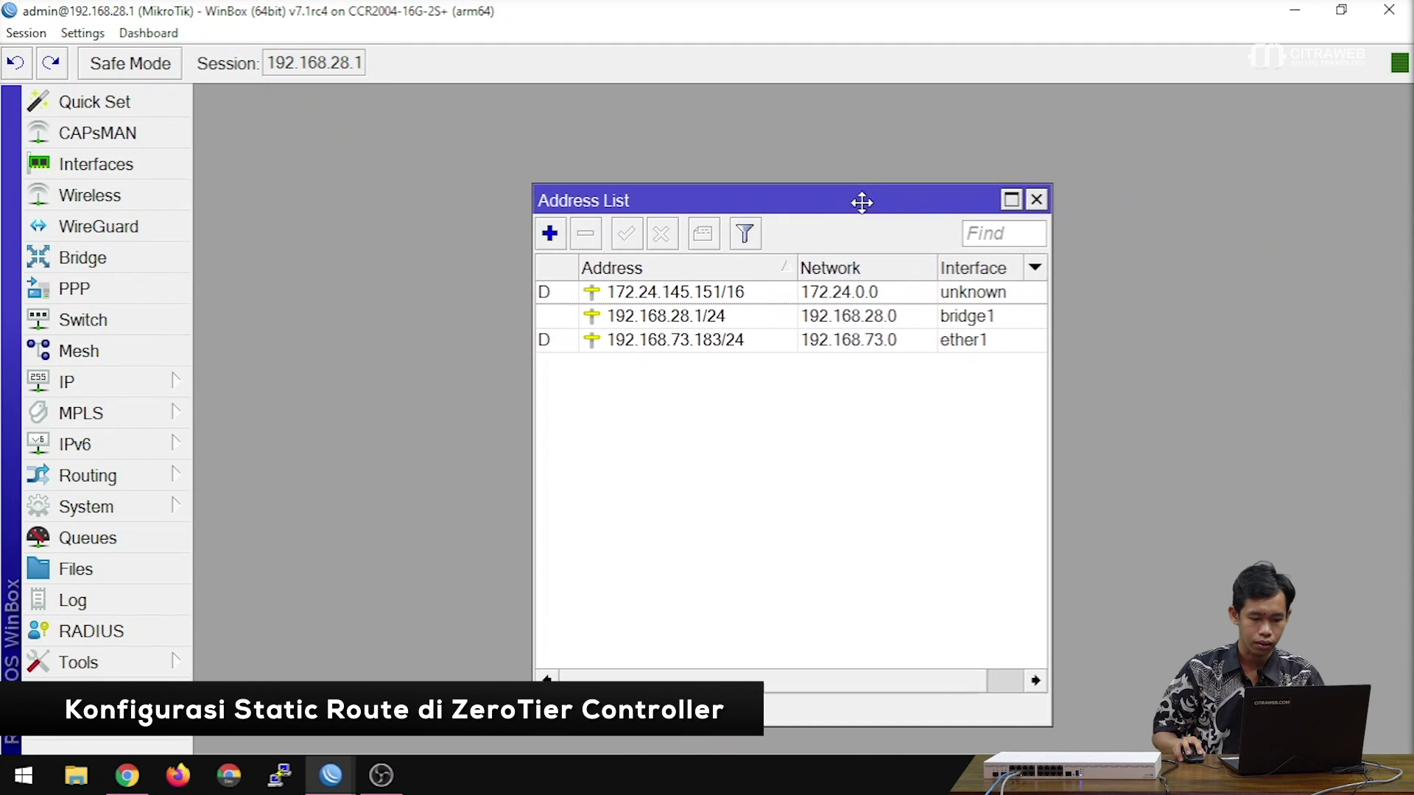
click(633, 323)
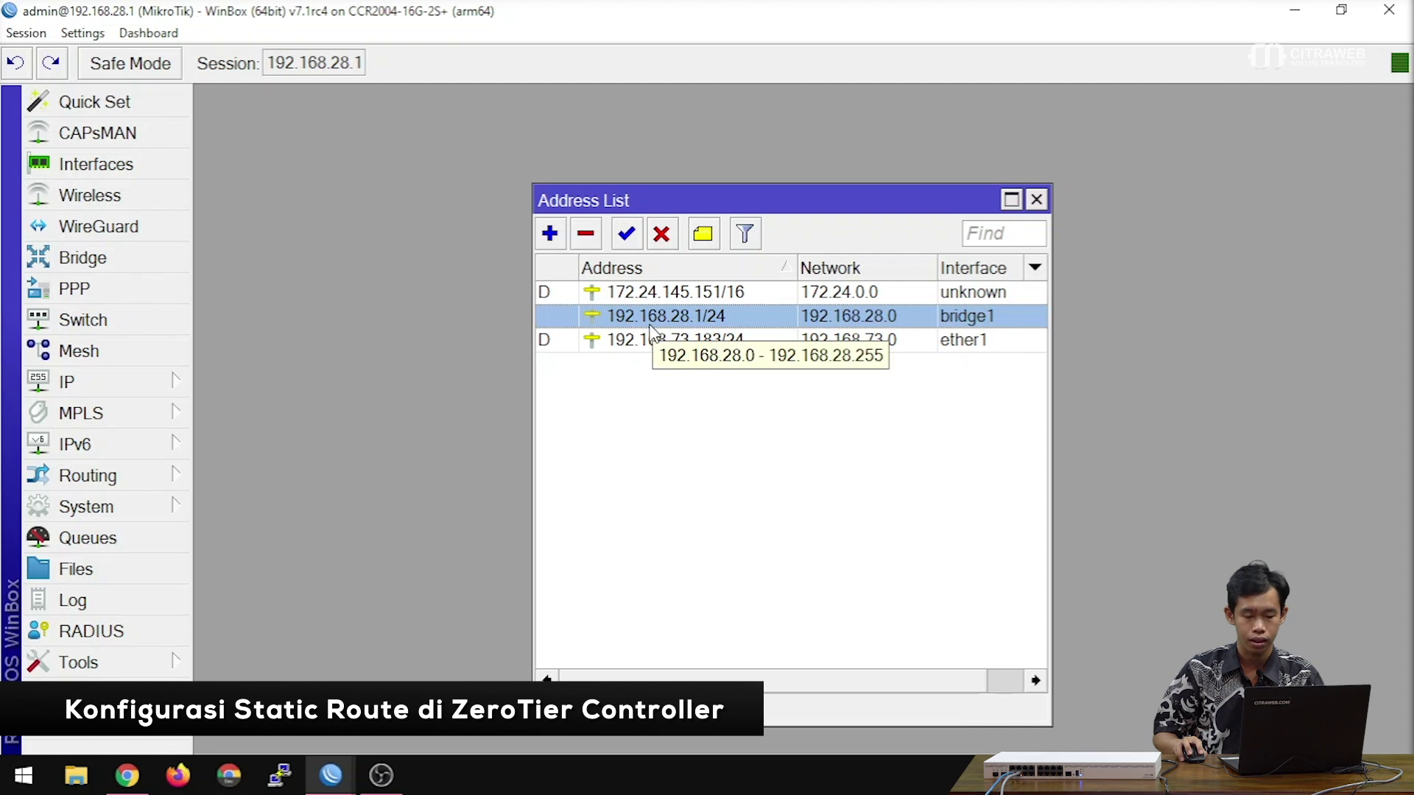
Step: Switch back to ZeroTier Central and set the new route's destination to 192.168.28.0/24
click(127, 776)
text(192.168)
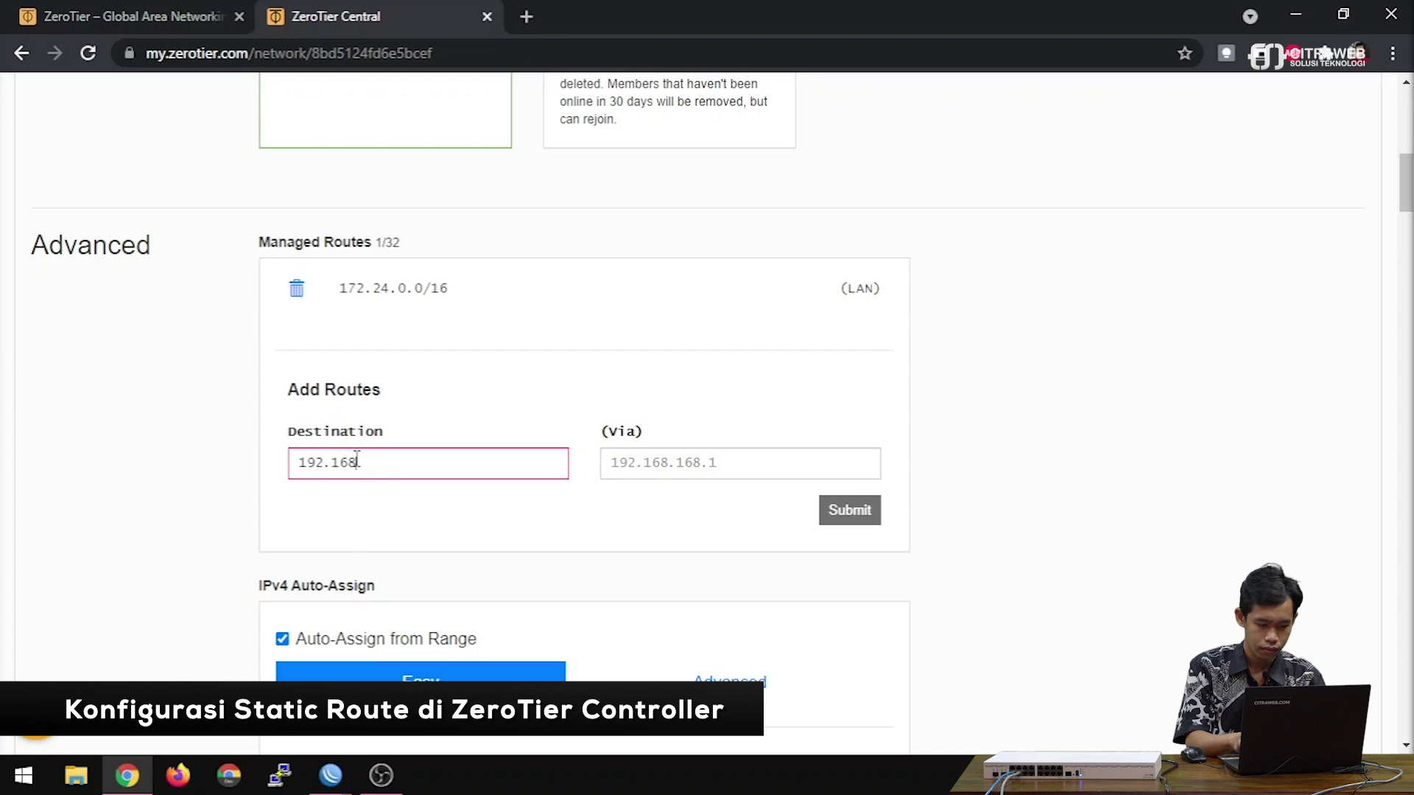
text(.28.0/24)
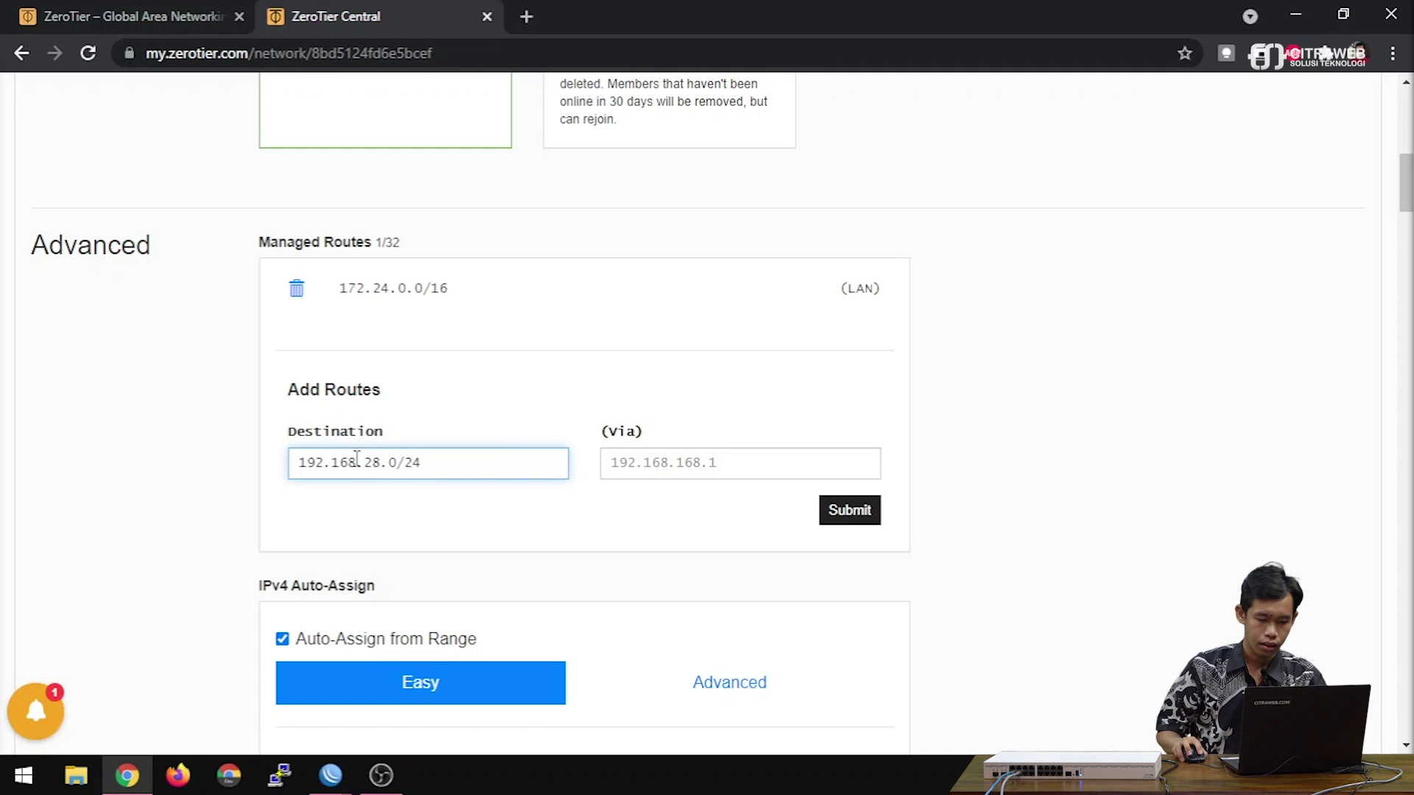
Step: Copy the ccr2004 member's managed IP 172.24.145.151 into the new route as its Via gateway and submit the route
click(733, 469)
scroll(1066, 426, down, 5)
scroll(1067, 426, down, 20)
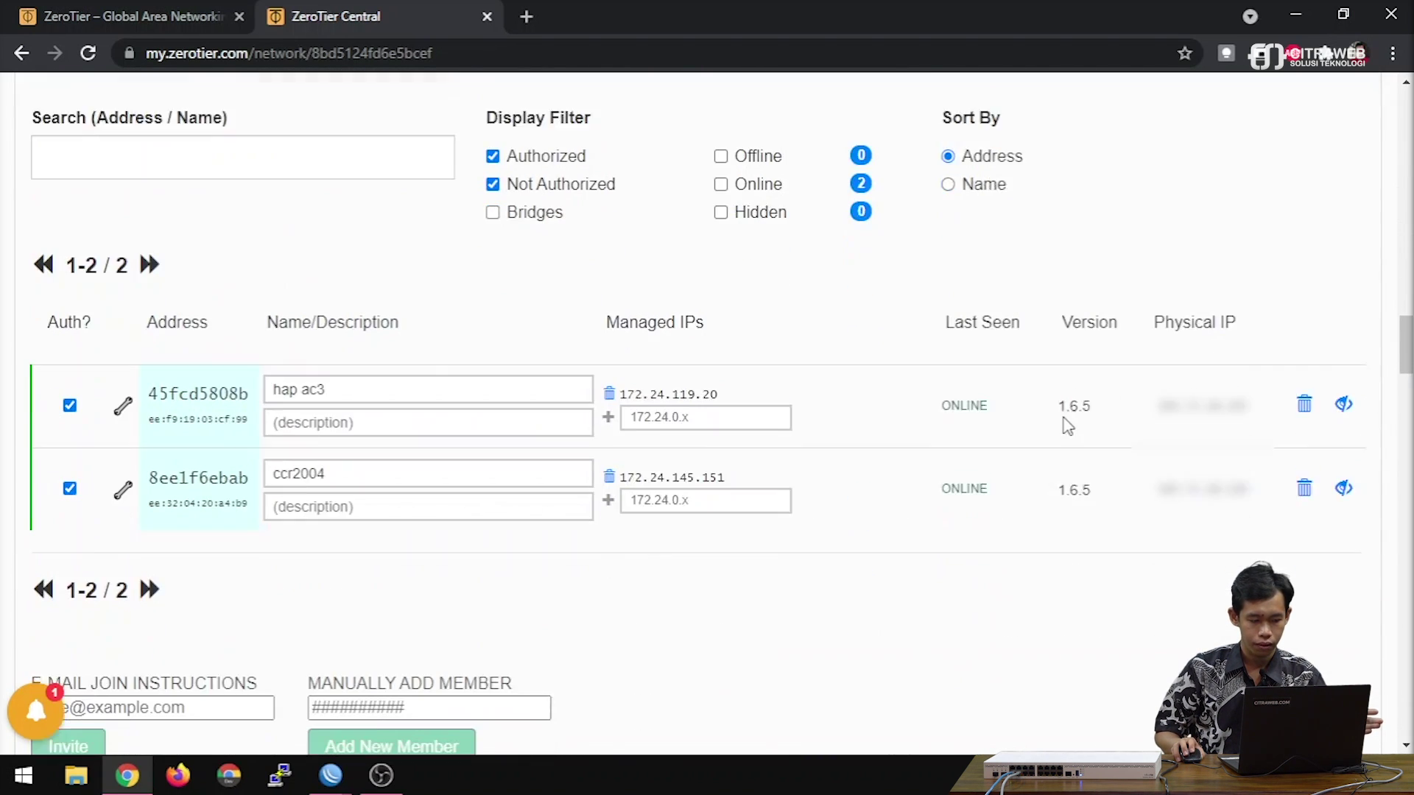
scroll(1068, 426, down, 1)
drag(726, 410, 639, 411)
right_click(639, 411)
click(674, 433)
scroll(675, 428, up, 15)
scroll(677, 434, up, 12)
click(671, 457)
right_click(669, 453)
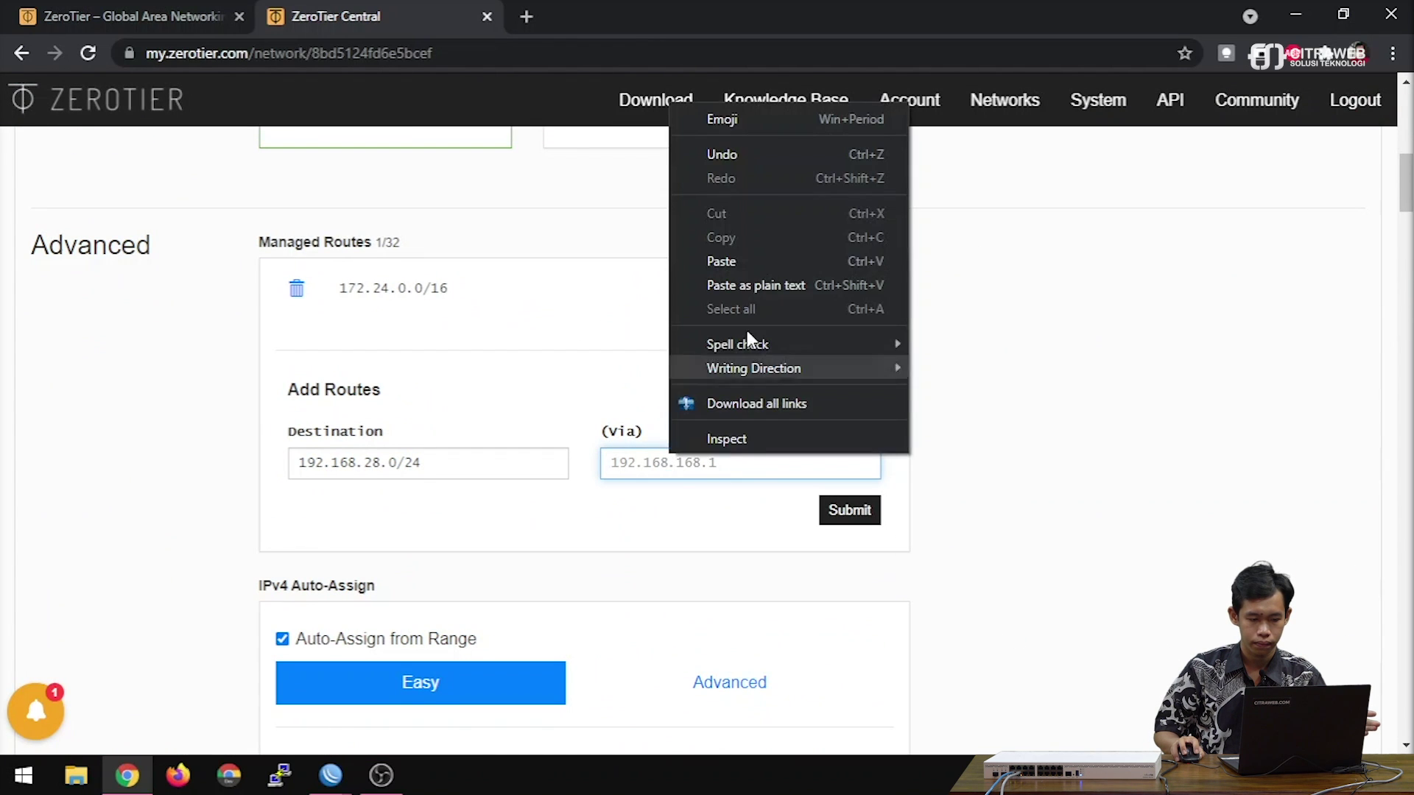
click(733, 261)
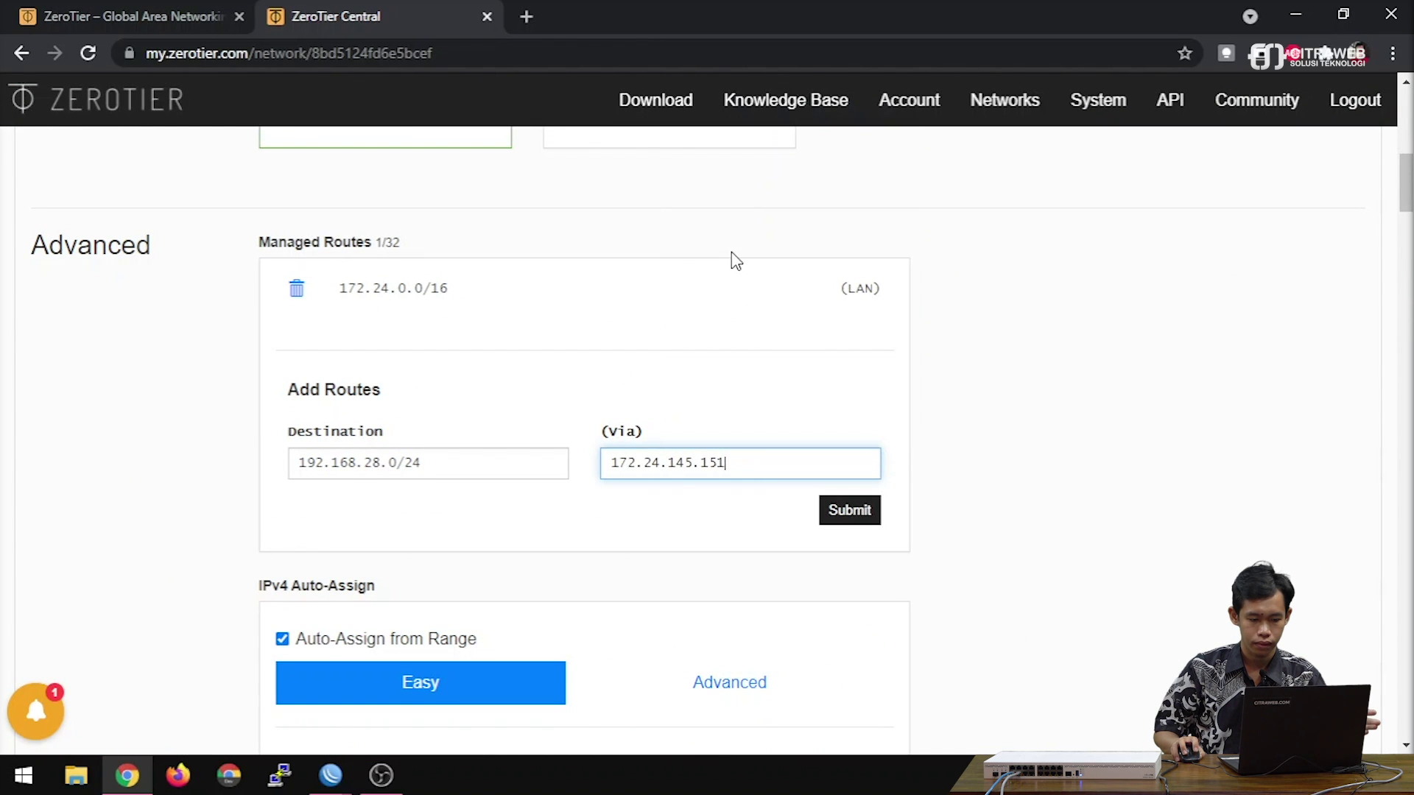
click(849, 510)
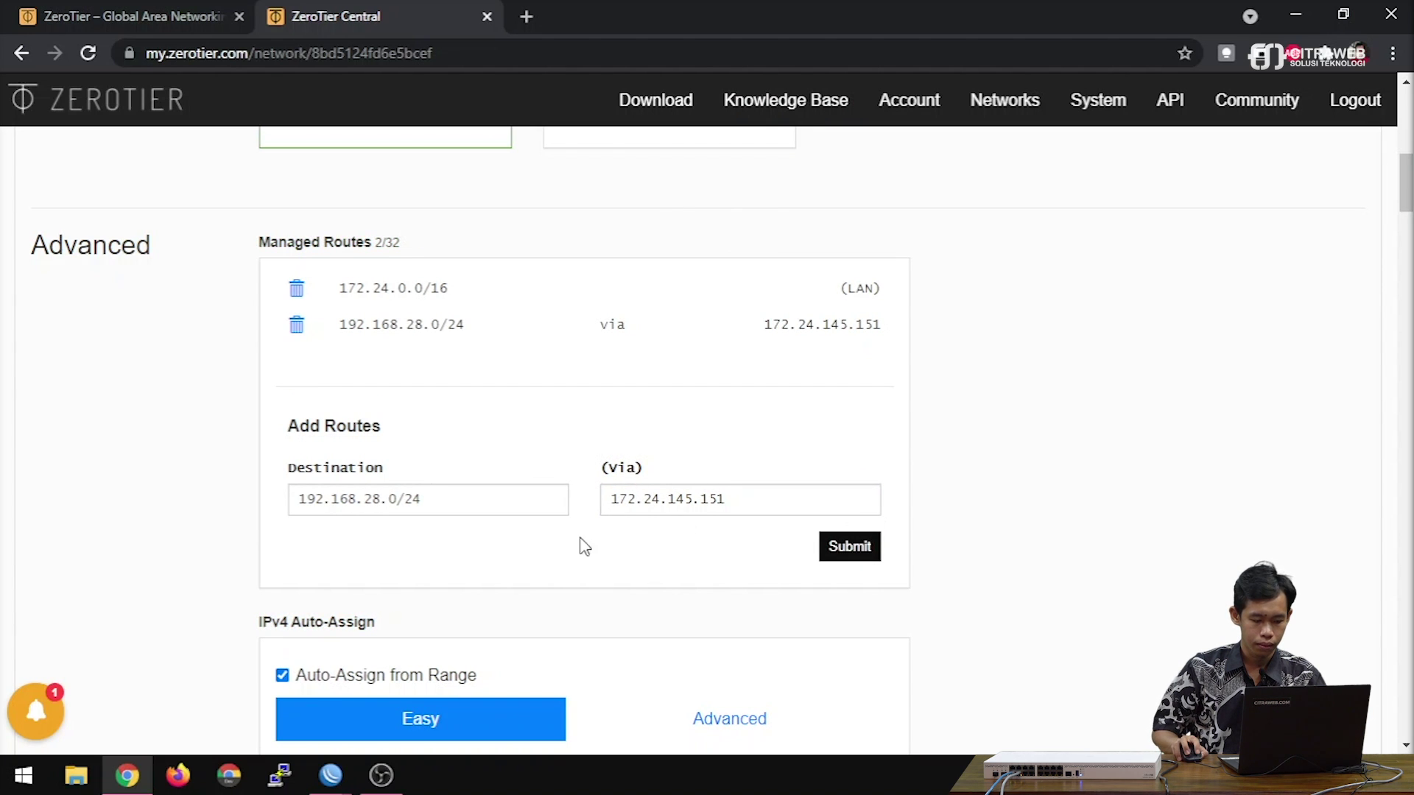
Step: Switch to the hAP ac^3 WinBox session, close its terminal and look up the bridge1 subnet in the IP address list
mouse_move(331, 775)
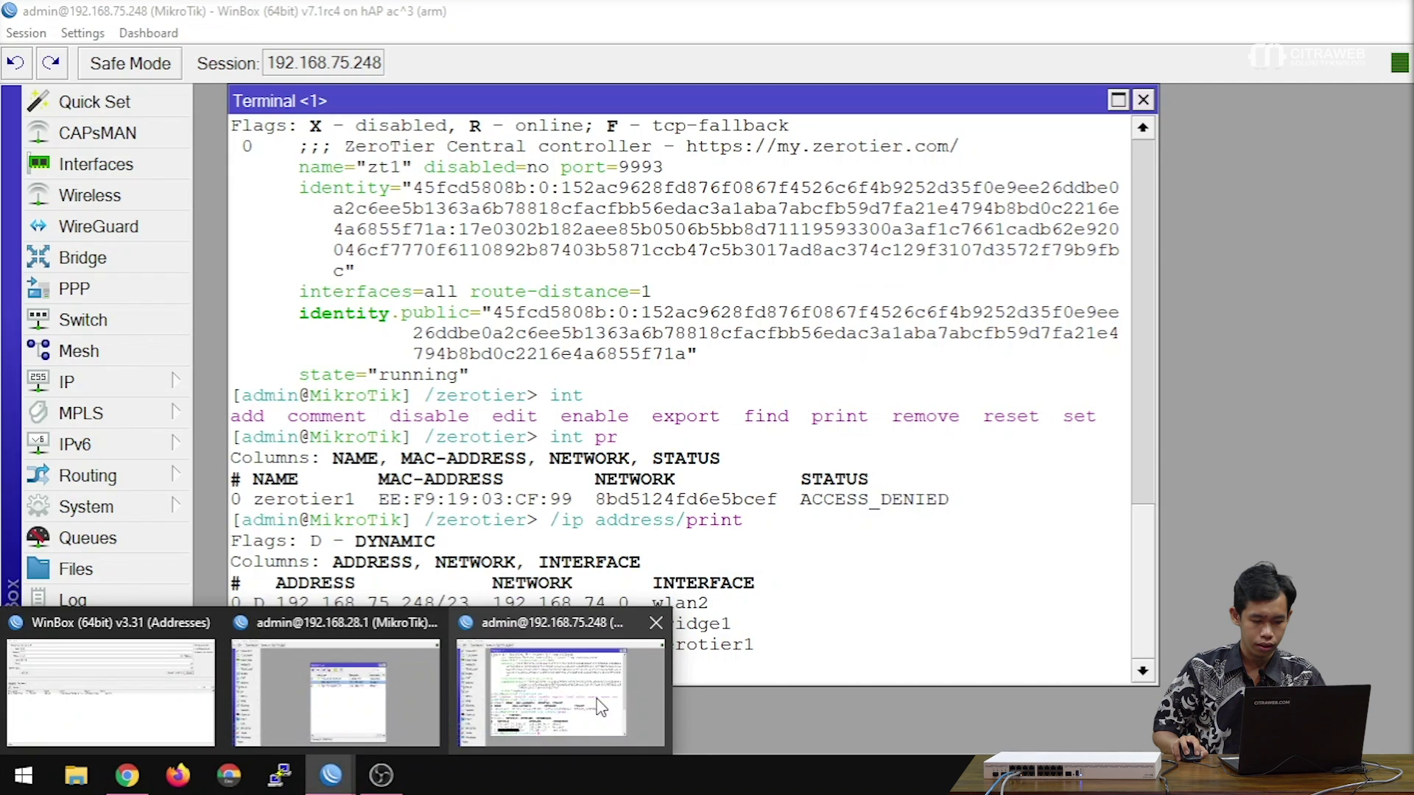
click(597, 698)
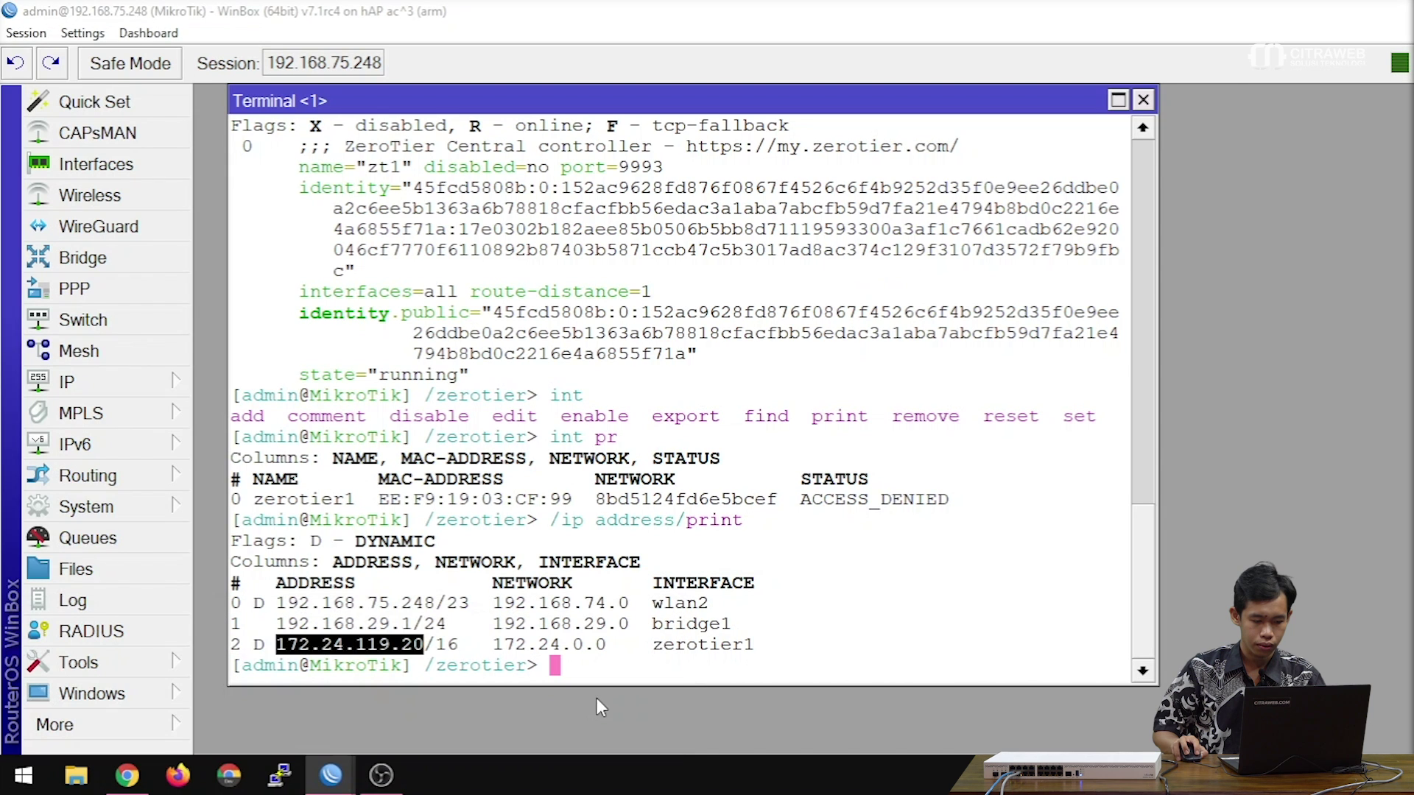
click(1143, 101)
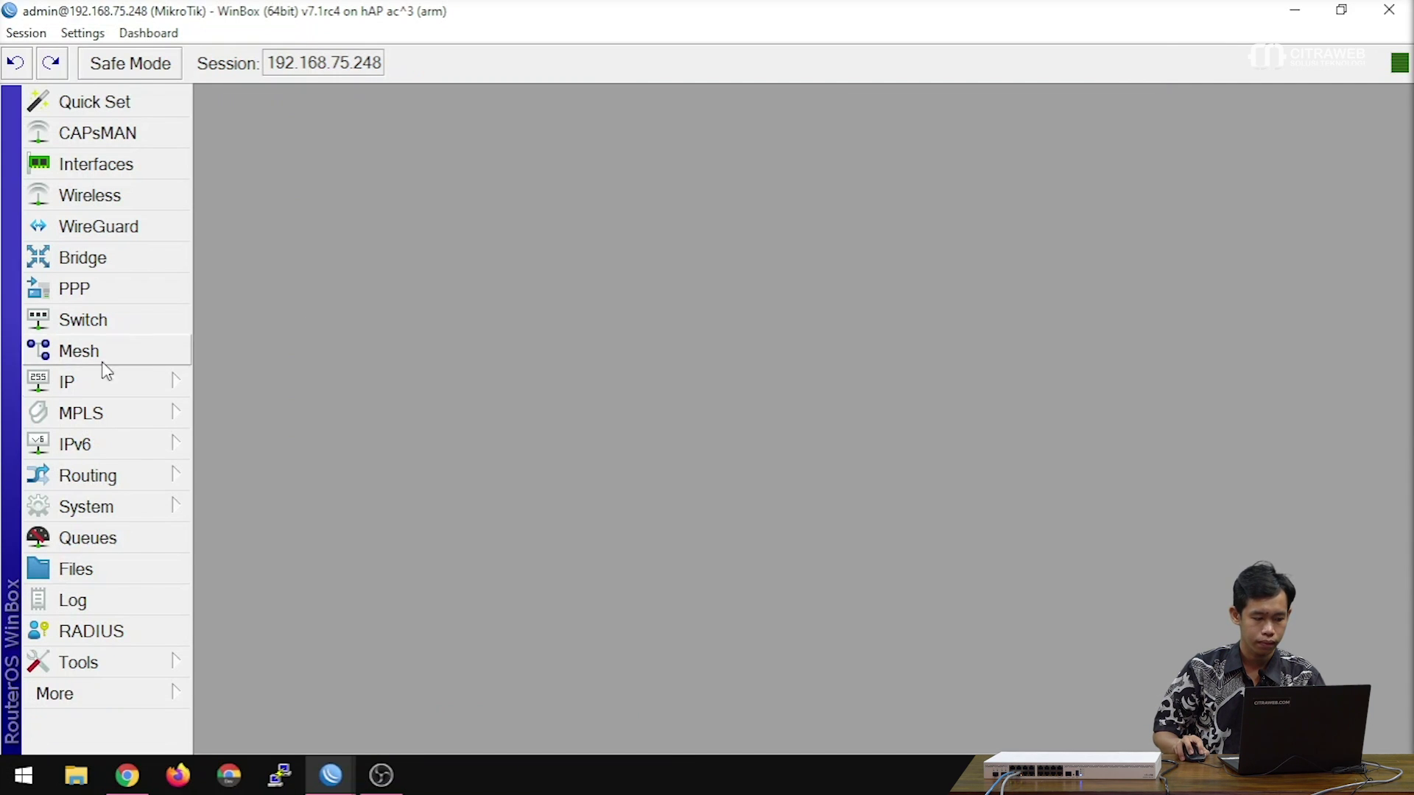
click(96, 386)
click(291, 50)
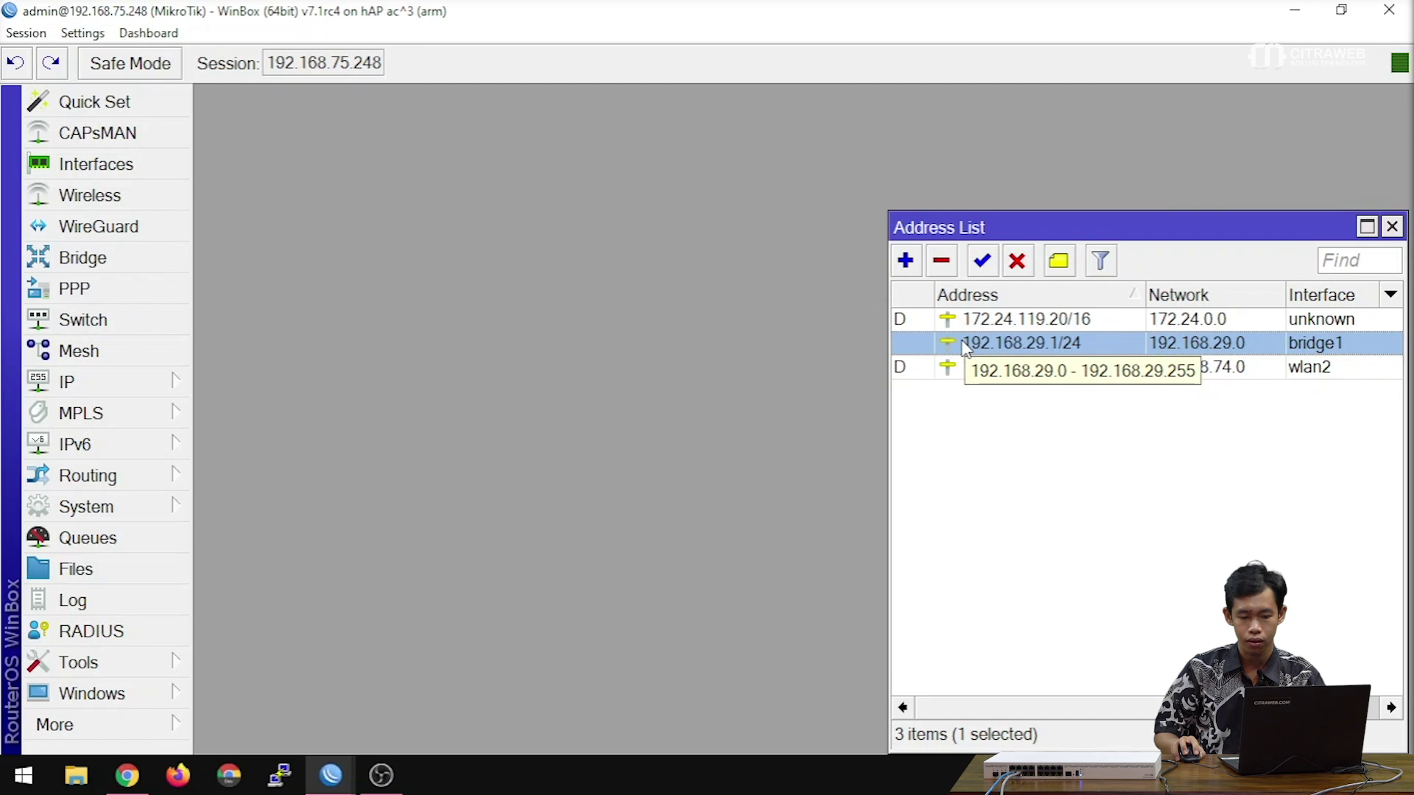
Step: Switch to ZeroTier Central and set the destination for the second managed route to 192.168.29.0/24
click(127, 775)
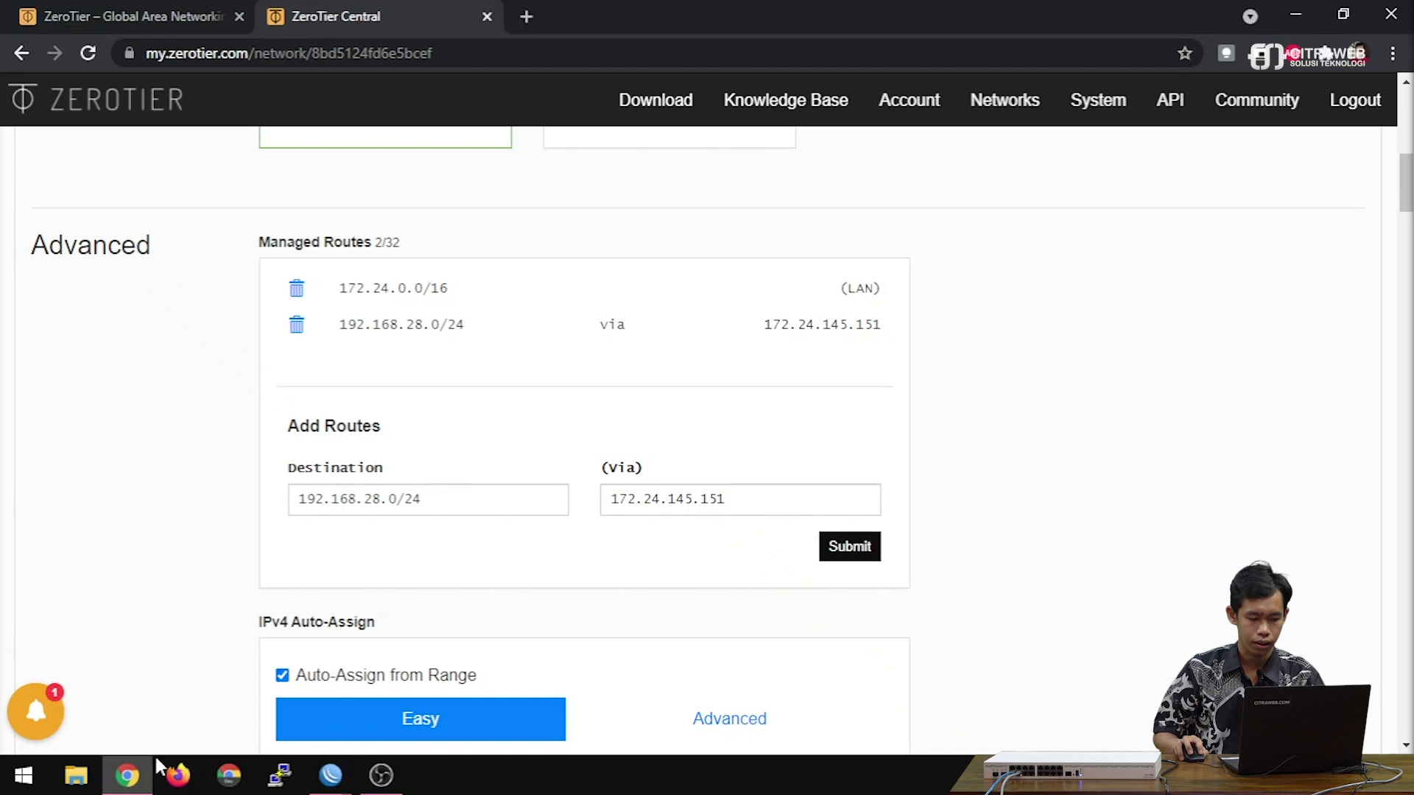
click(381, 501)
key(BackSpace)
text(9)
Step: Replace the Via gateway with the hap ac3 member's managed IP 172.24.119.20 and submit the second route
scroll(984, 457, down, 15)
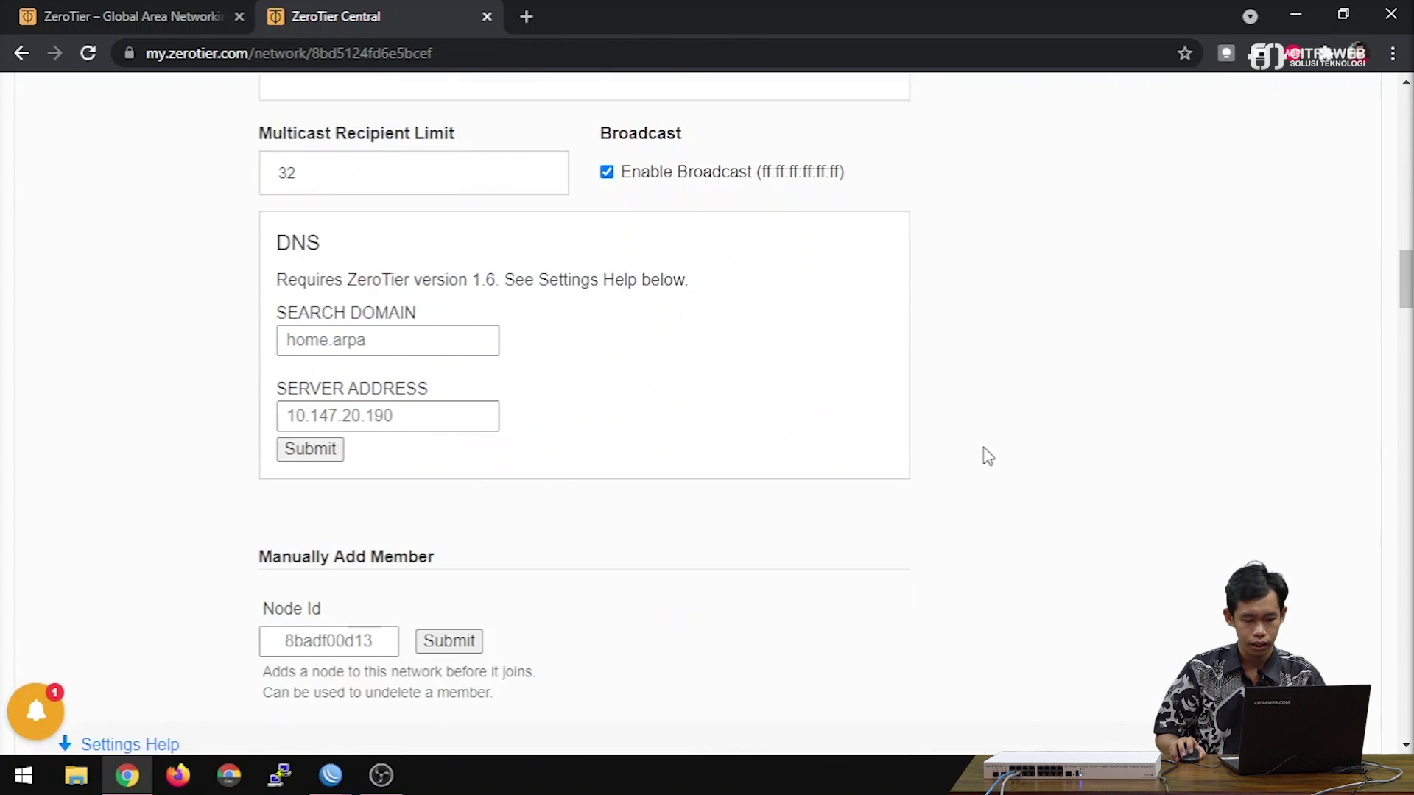
scroll(984, 458, down, 3)
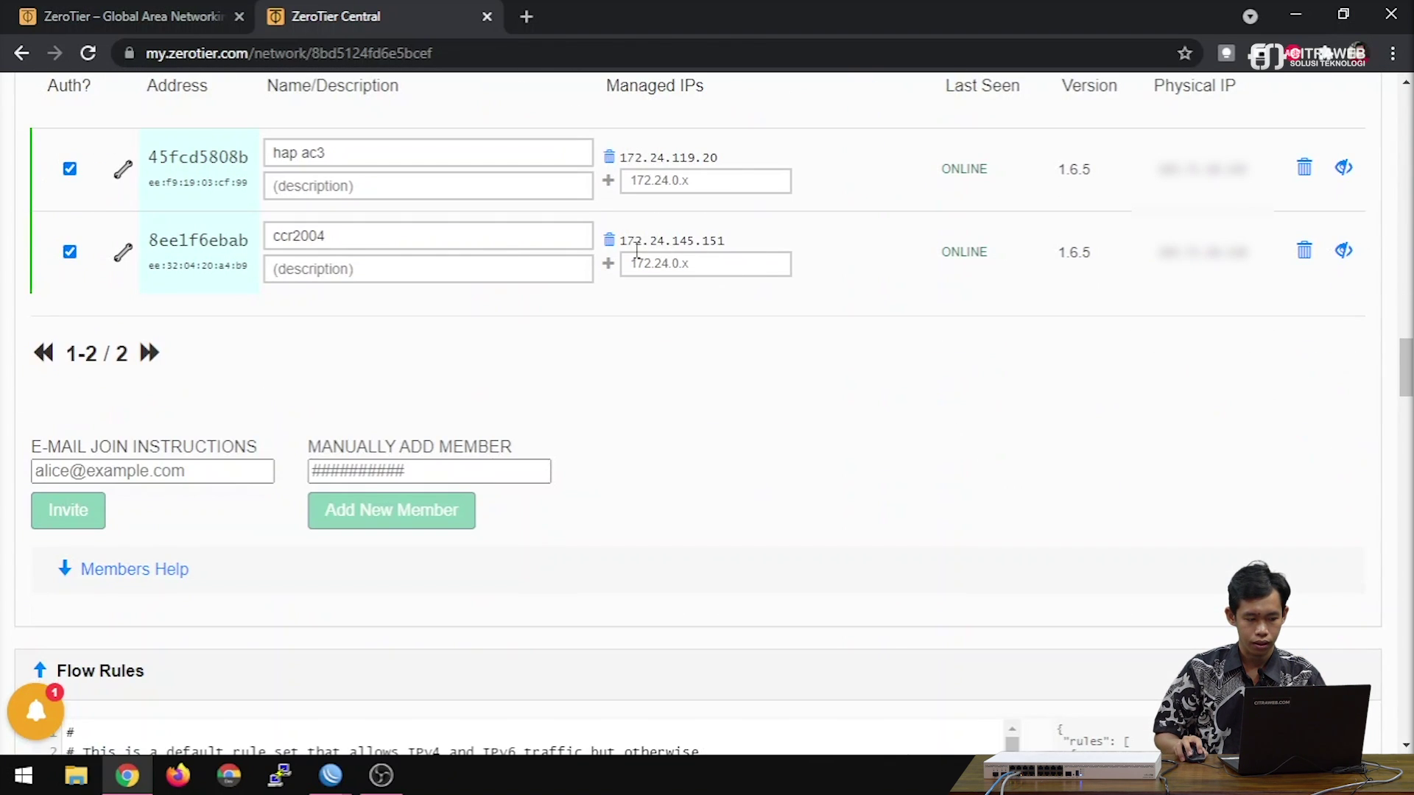
drag(621, 156, 721, 153)
right_click(705, 152)
click(715, 173)
scroll(696, 218, up, 5)
scroll(696, 219, up, 10)
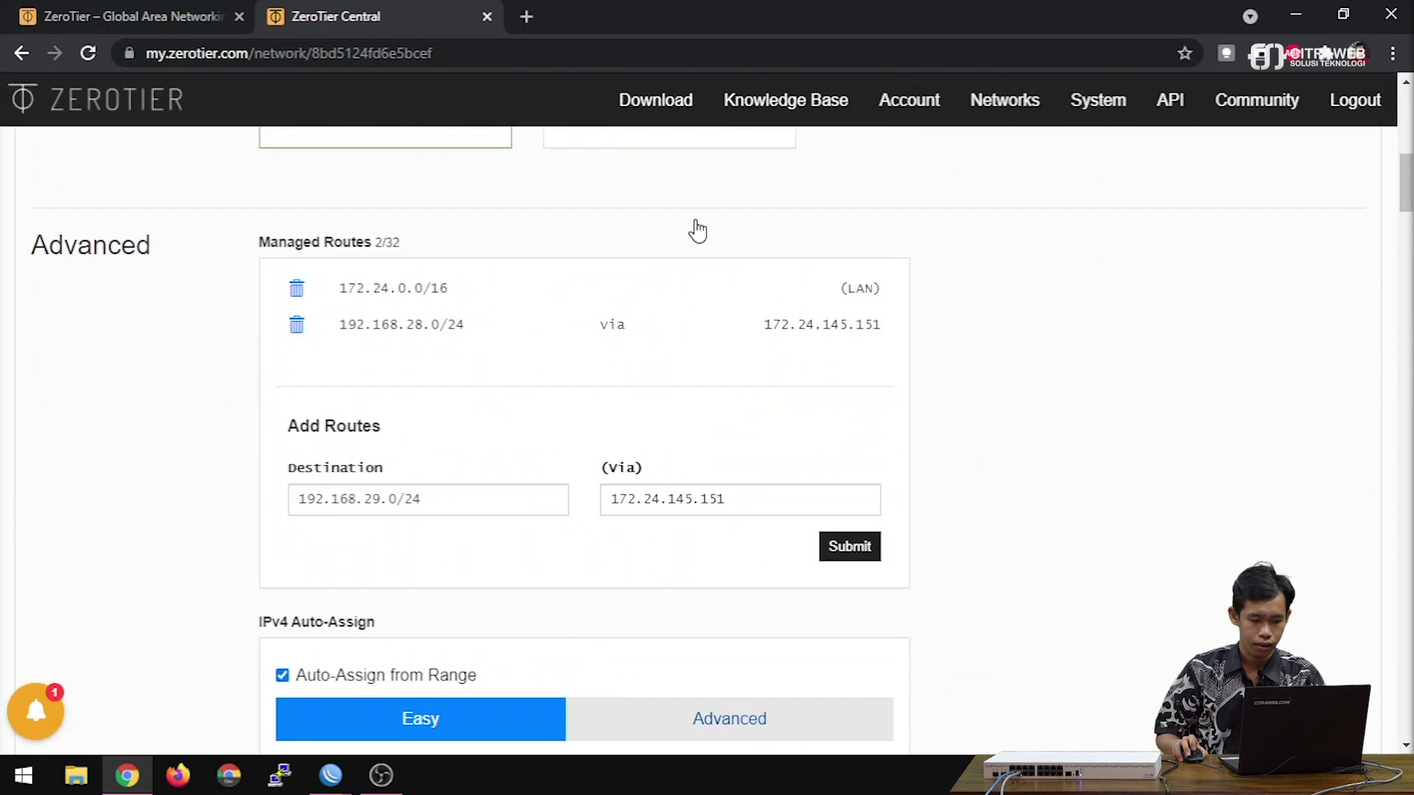
double_click(734, 495)
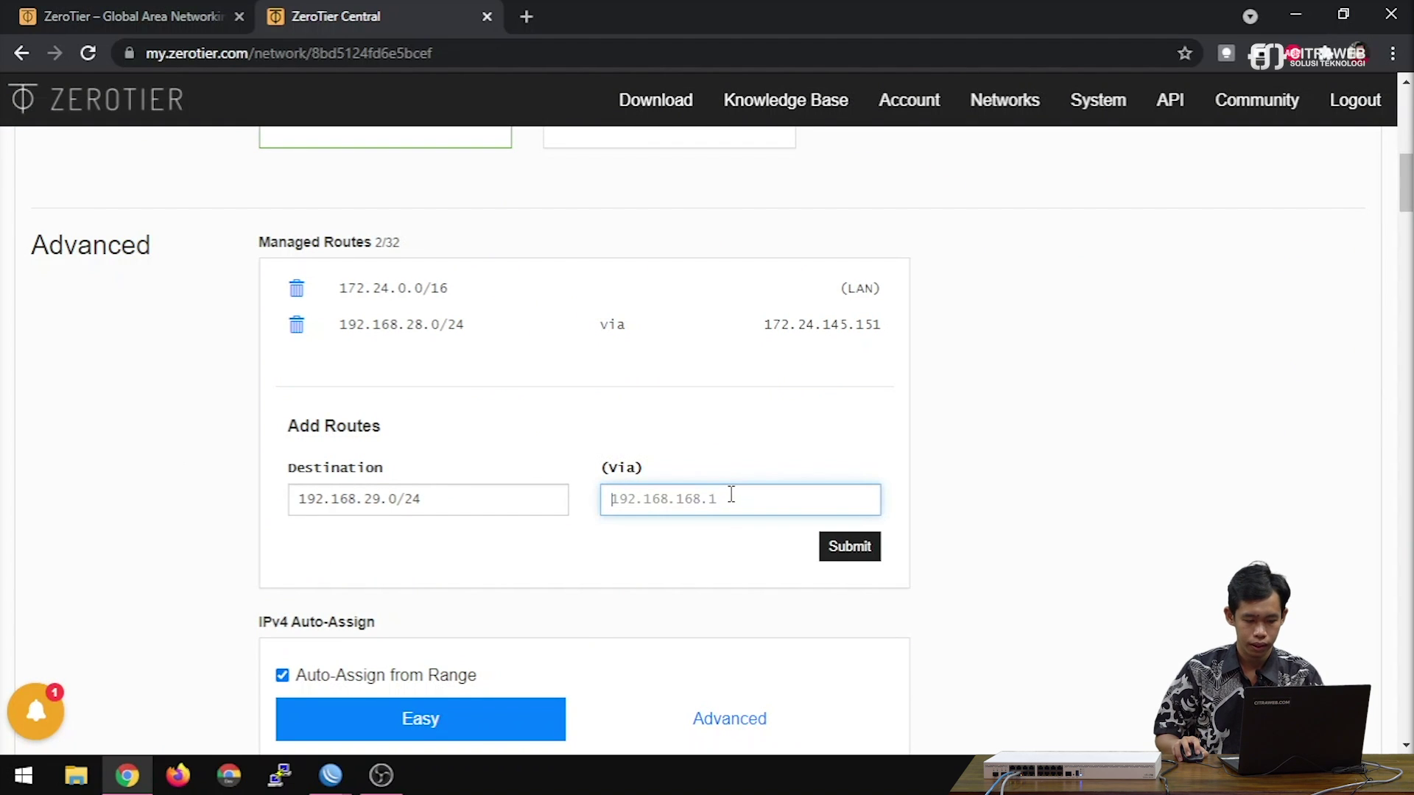
right_click(733, 495)
click(788, 295)
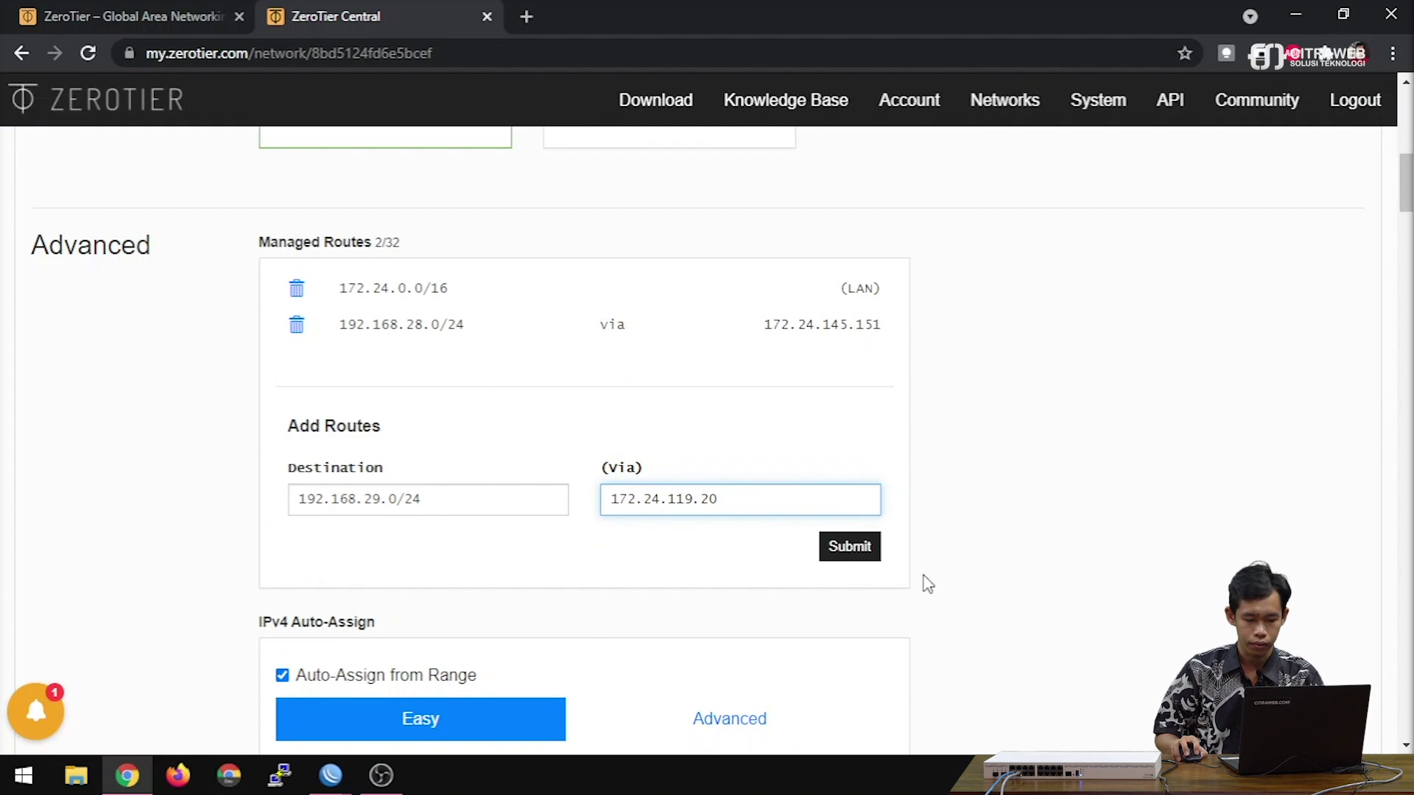
click(851, 557)
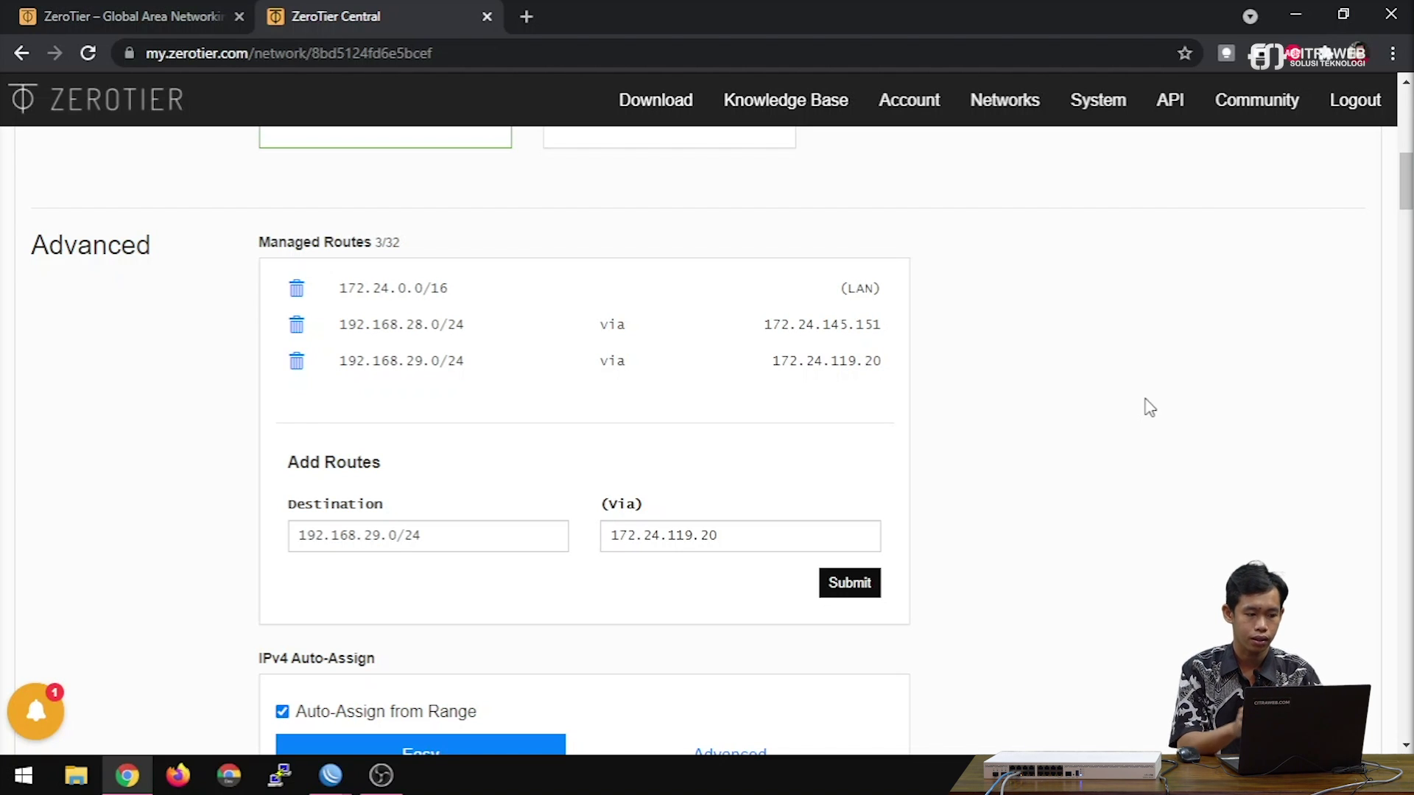
Step: Switch to the CCR2004 WinBox session and check its route list for the 192.168.29.0/24 route and its flags
click(330, 774)
click(364, 731)
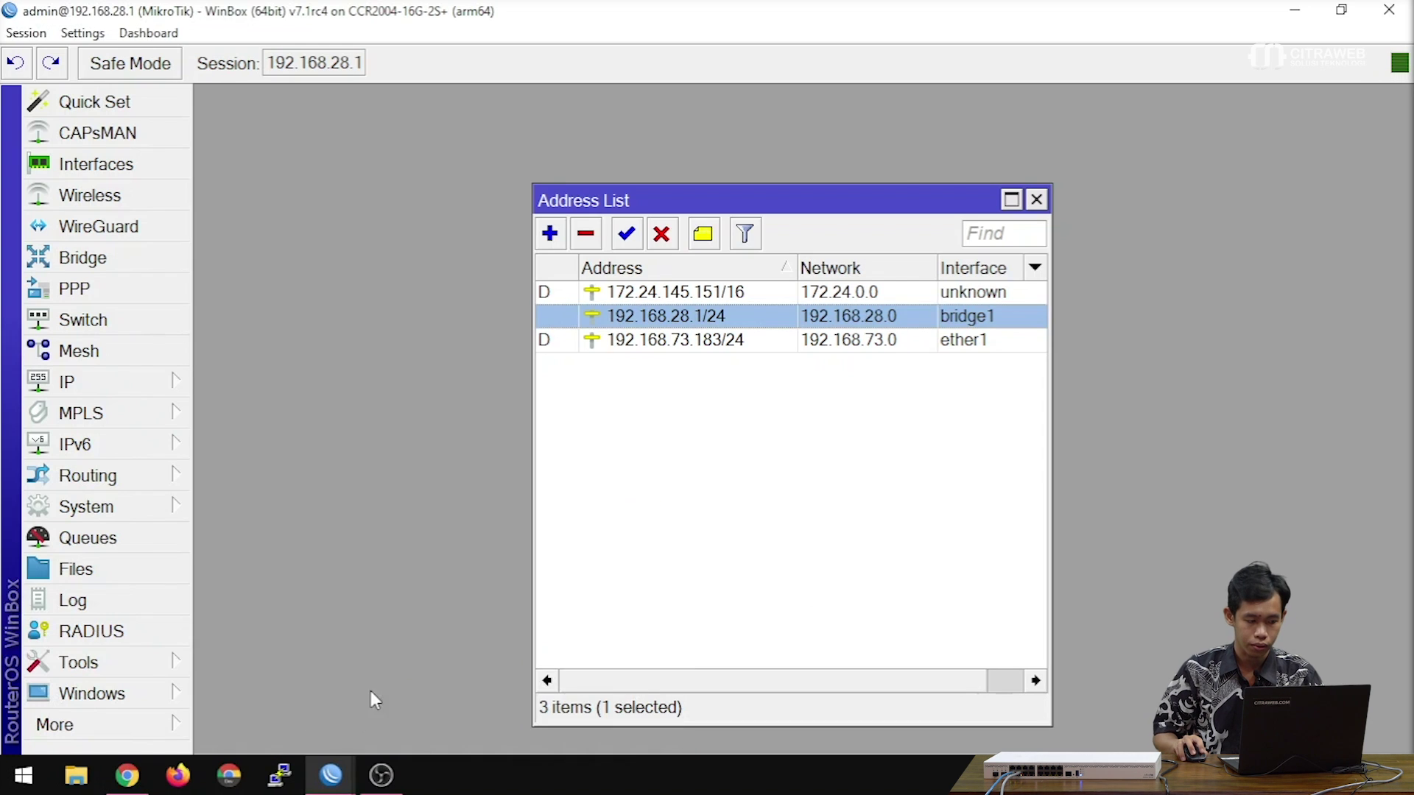
click(145, 383)
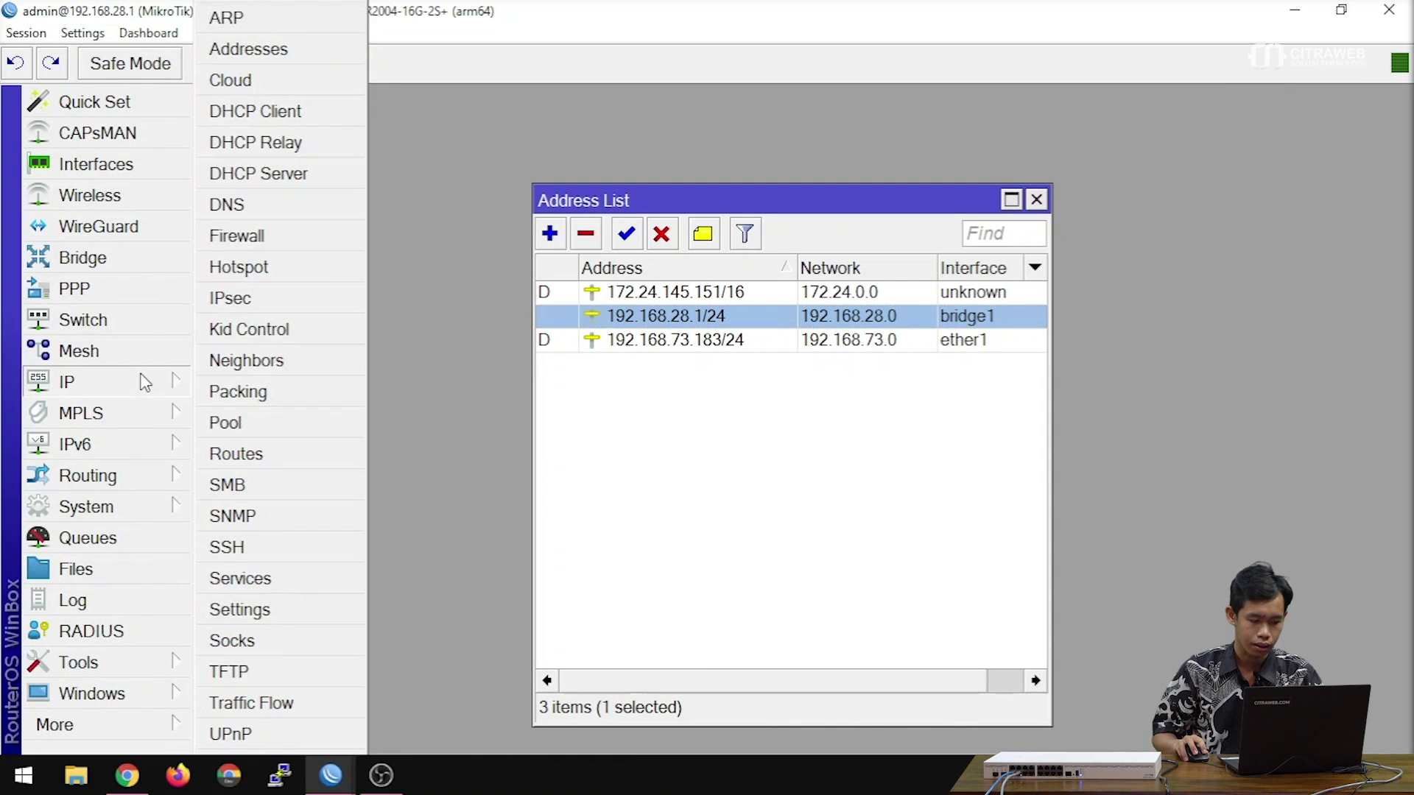
click(257, 450)
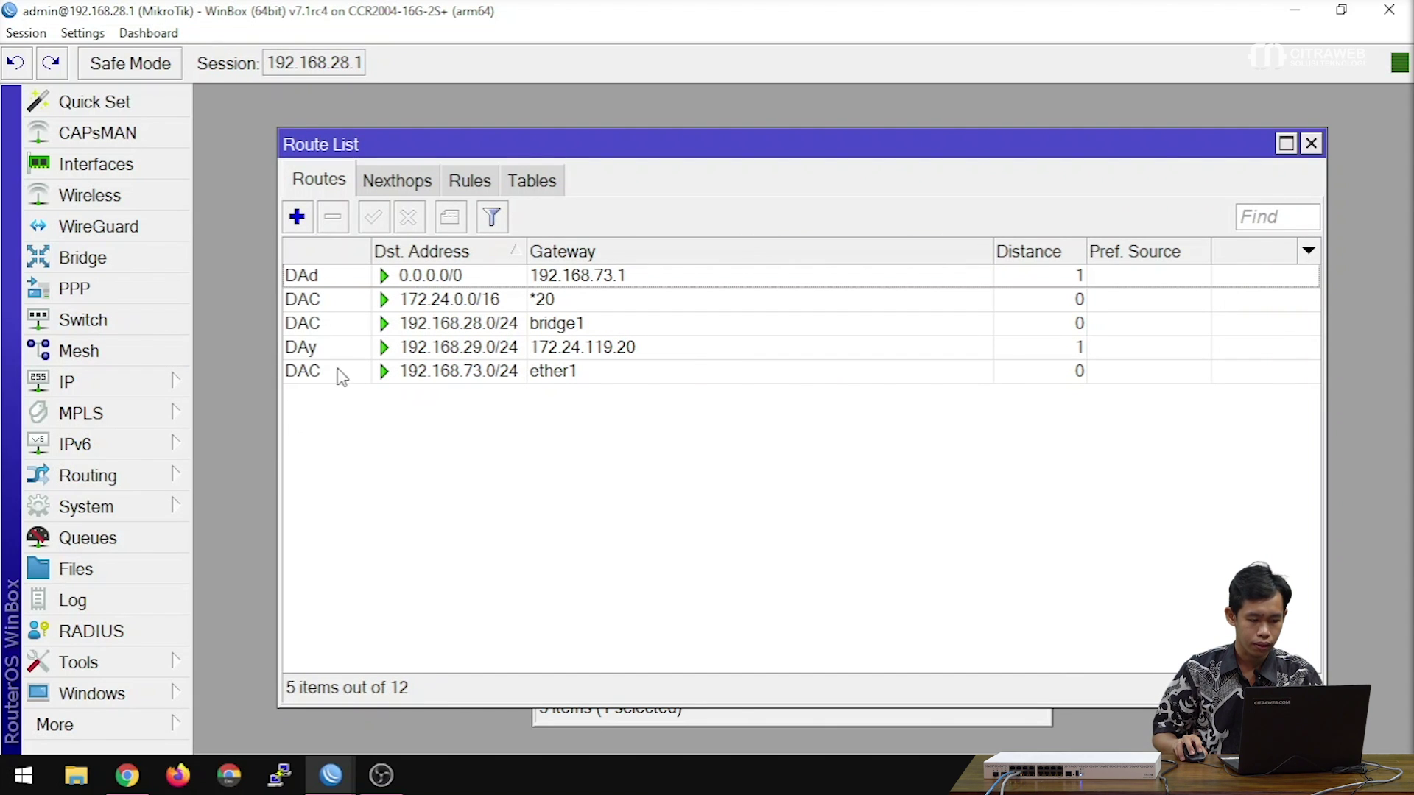
mouse_move(352, 351)
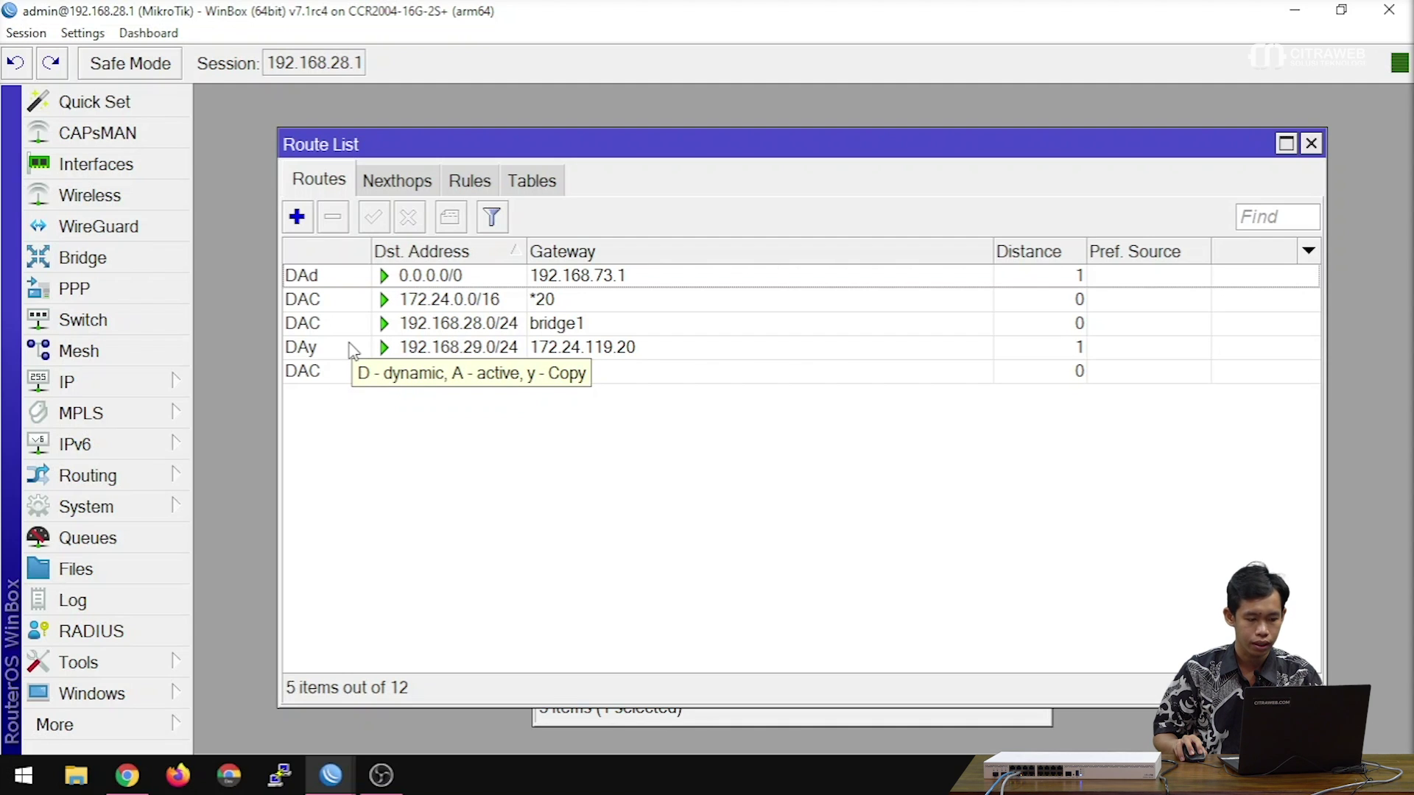
click(353, 351)
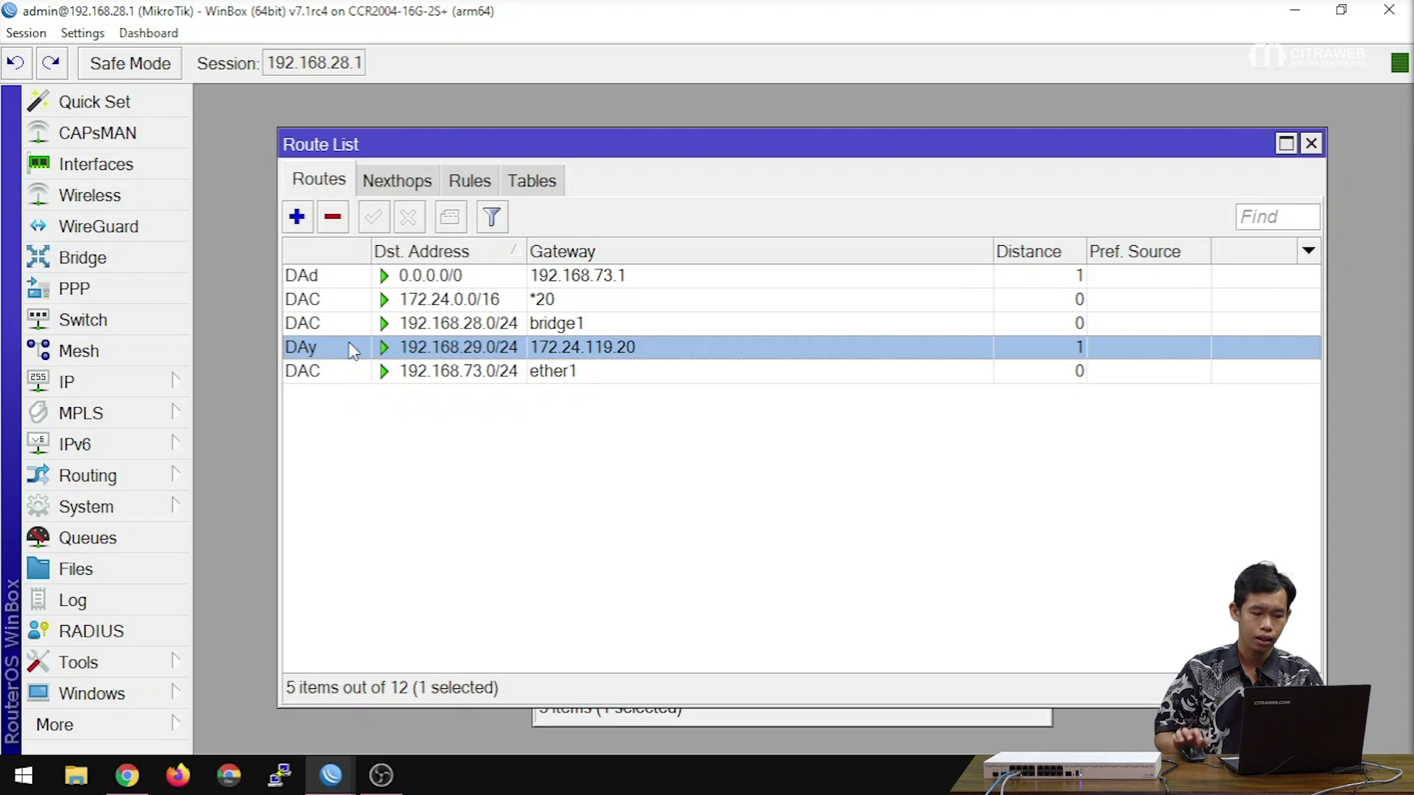
mouse_move(353, 350)
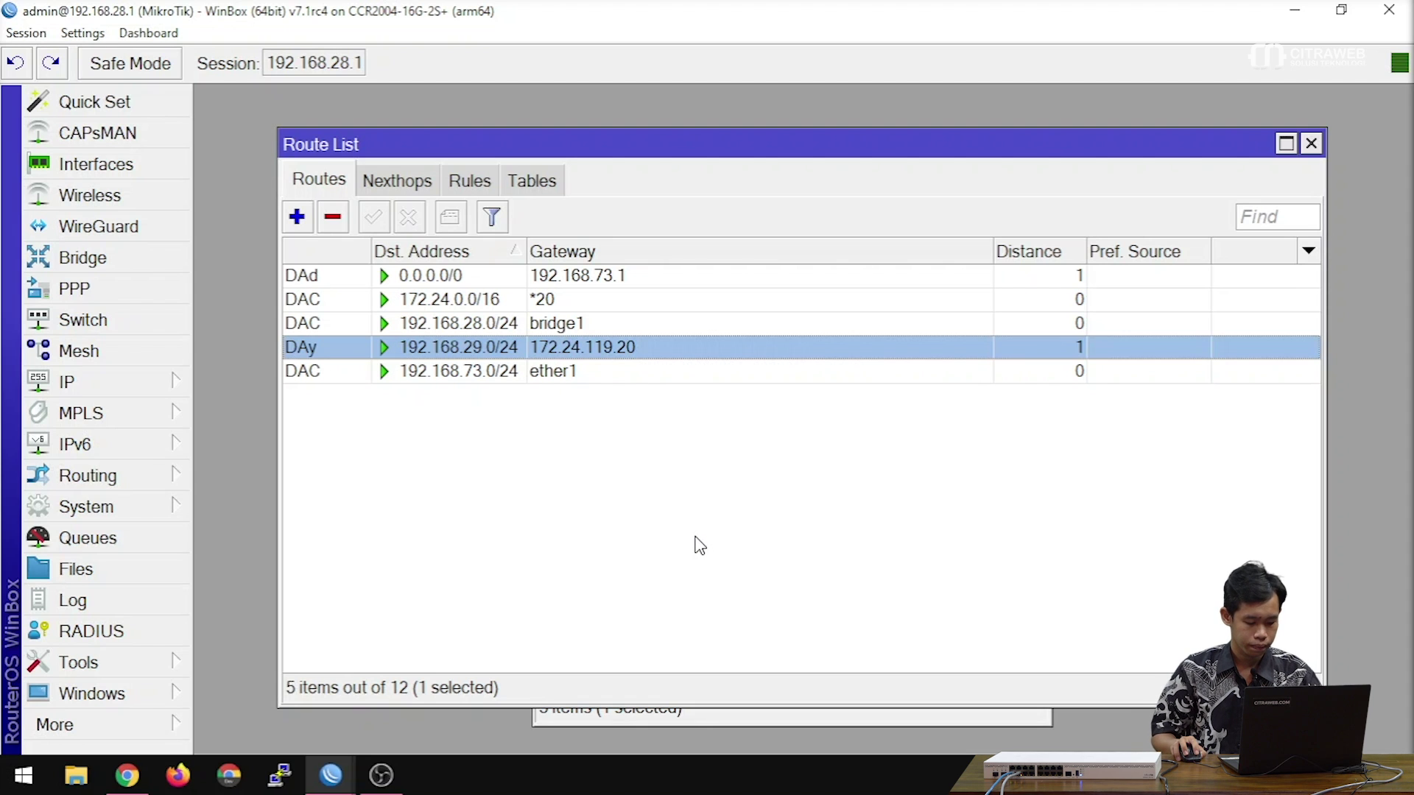
Step: Open the Windows Command Prompt and run ipconfig to check the laptop's Ethernet IP address
key(super+r)
key(Return)
text(ipconfig)
key(Return)
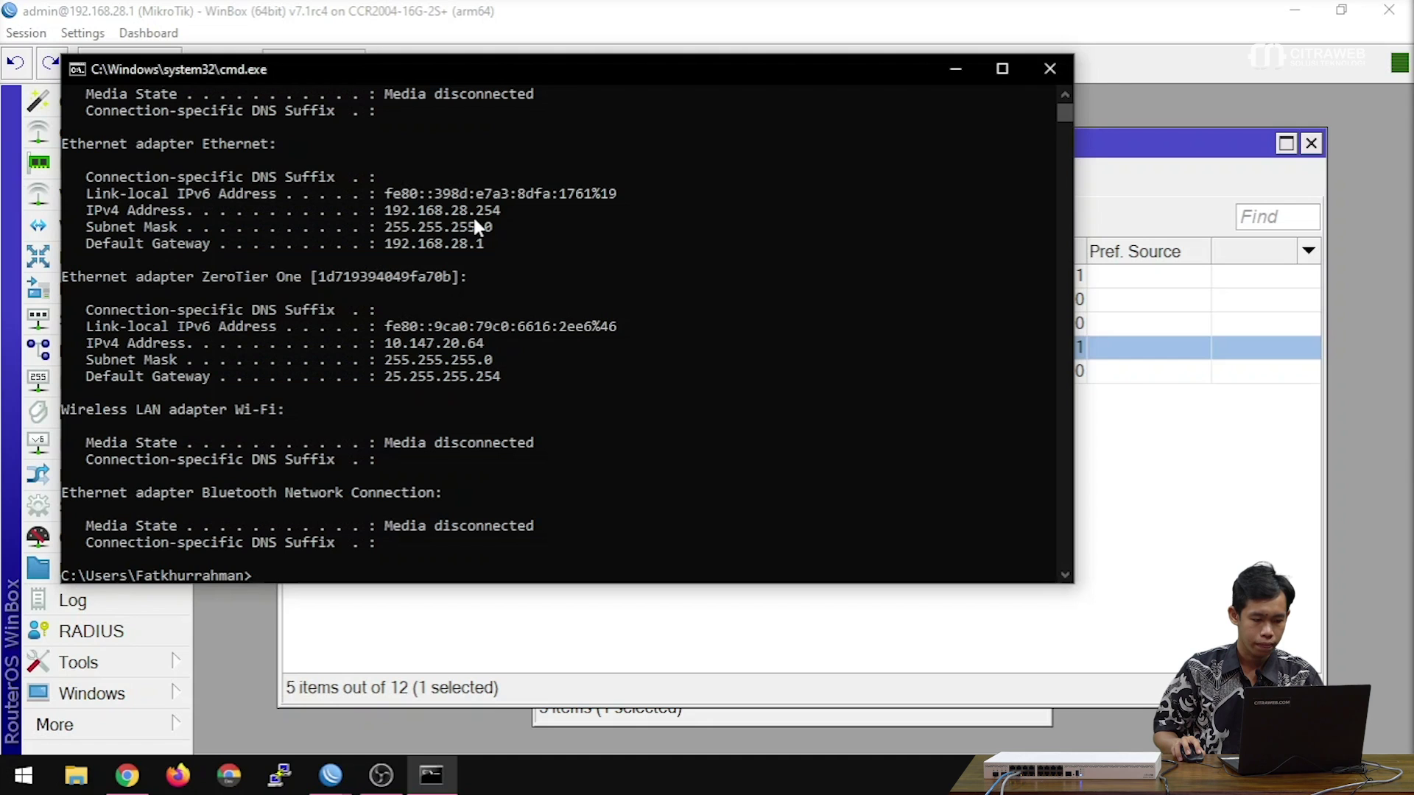
Step: Mark the laptop's Ethernet IPv4 address in the ipconfig output, and switch to the hAP ac3 WinBox session with its open window closed
drag(456, 208, 550, 215)
click(645, 242)
mouse_move(331, 774)
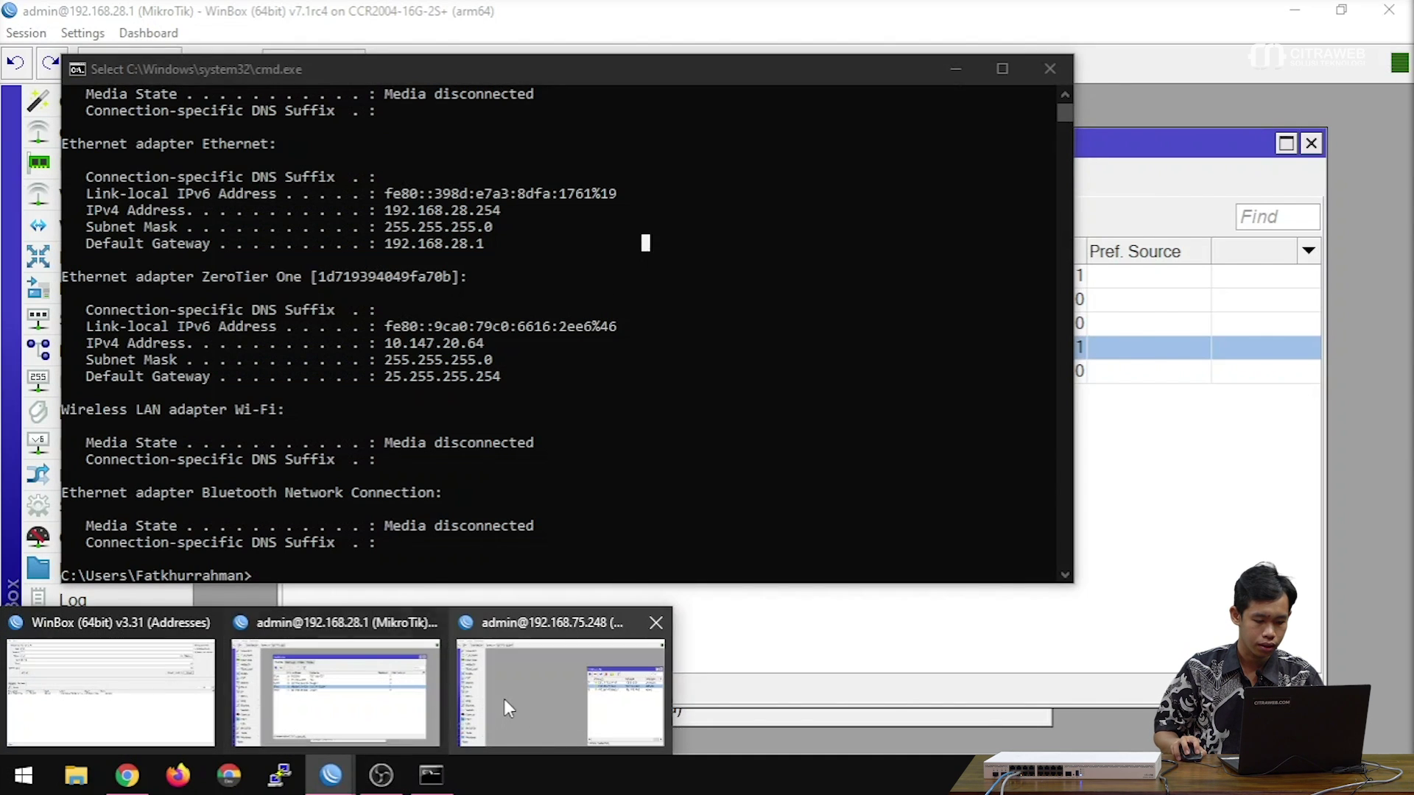
mouse_move(505, 702)
mouse_move(357, 710)
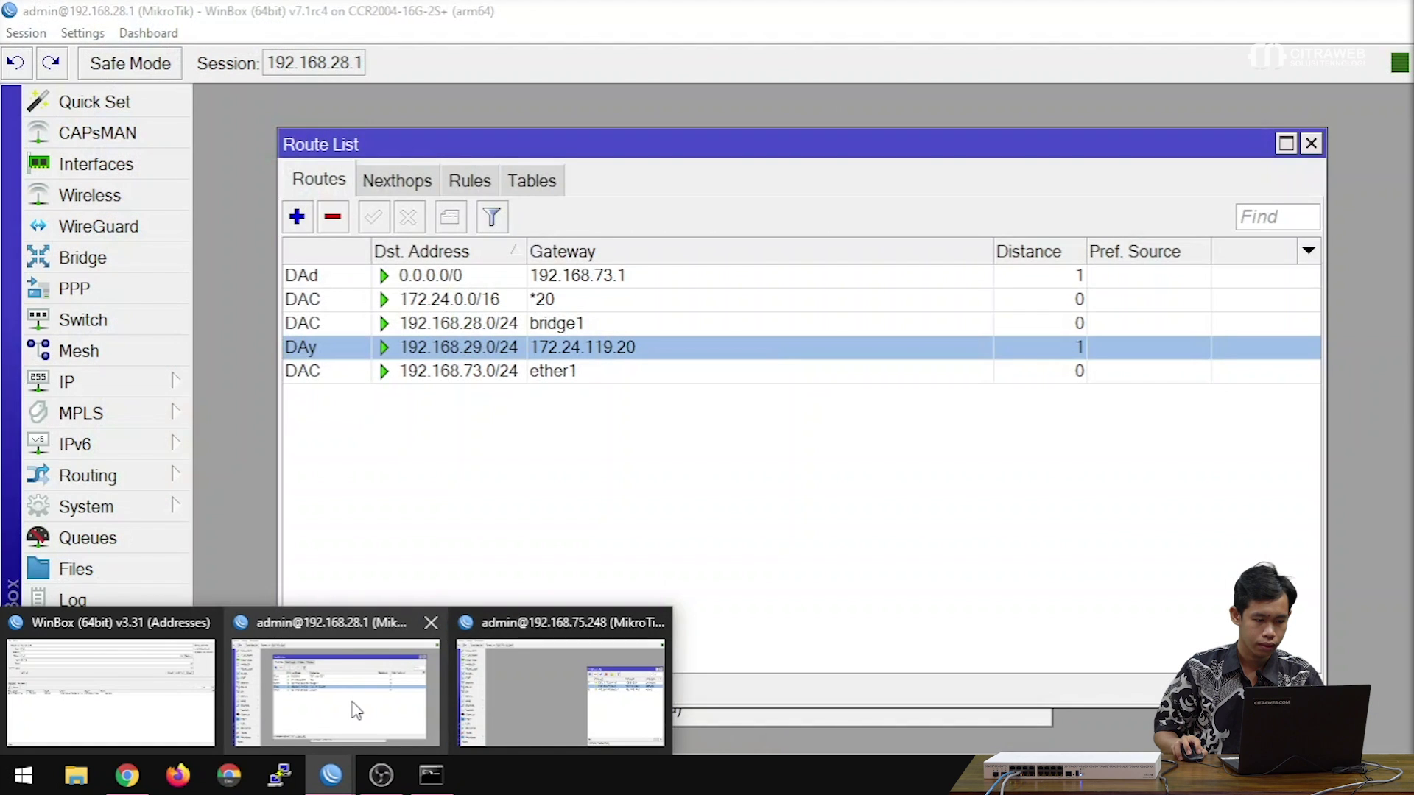
click(542, 693)
drag(976, 234, 452, 148)
click(818, 147)
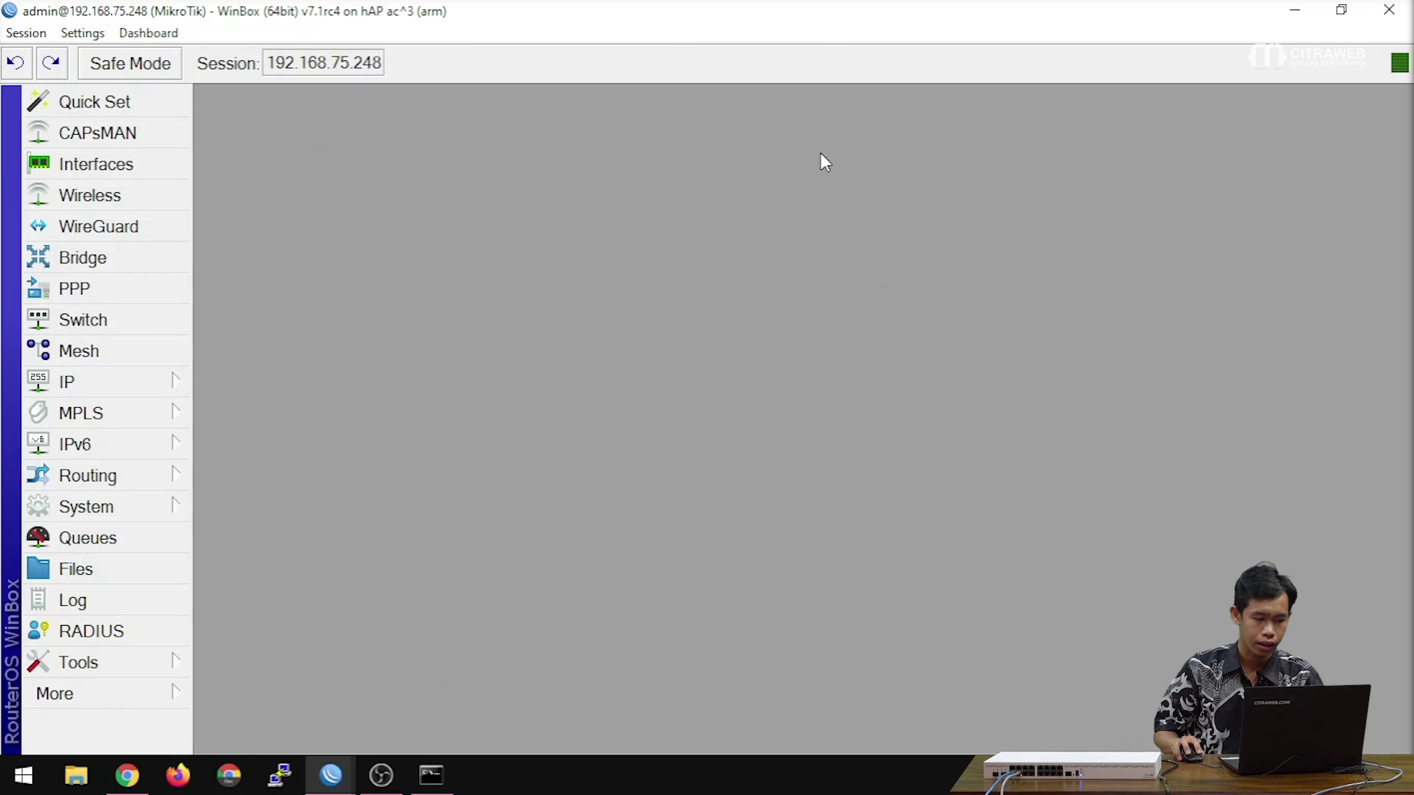
Step: Open the DHCP server's lease list on the hAP ac3 and widen the Address column to read full client addresses
click(111, 384)
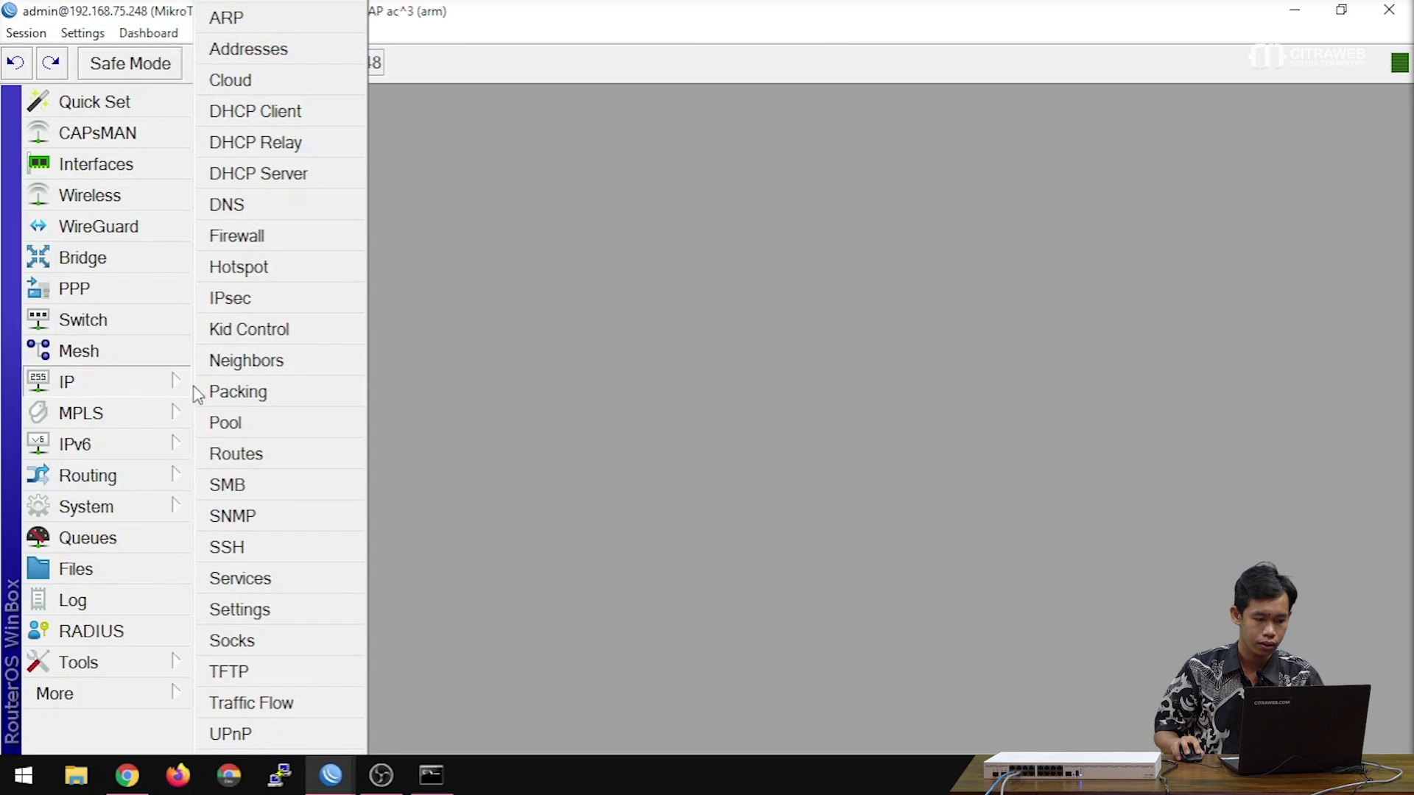
click(313, 185)
click(384, 185)
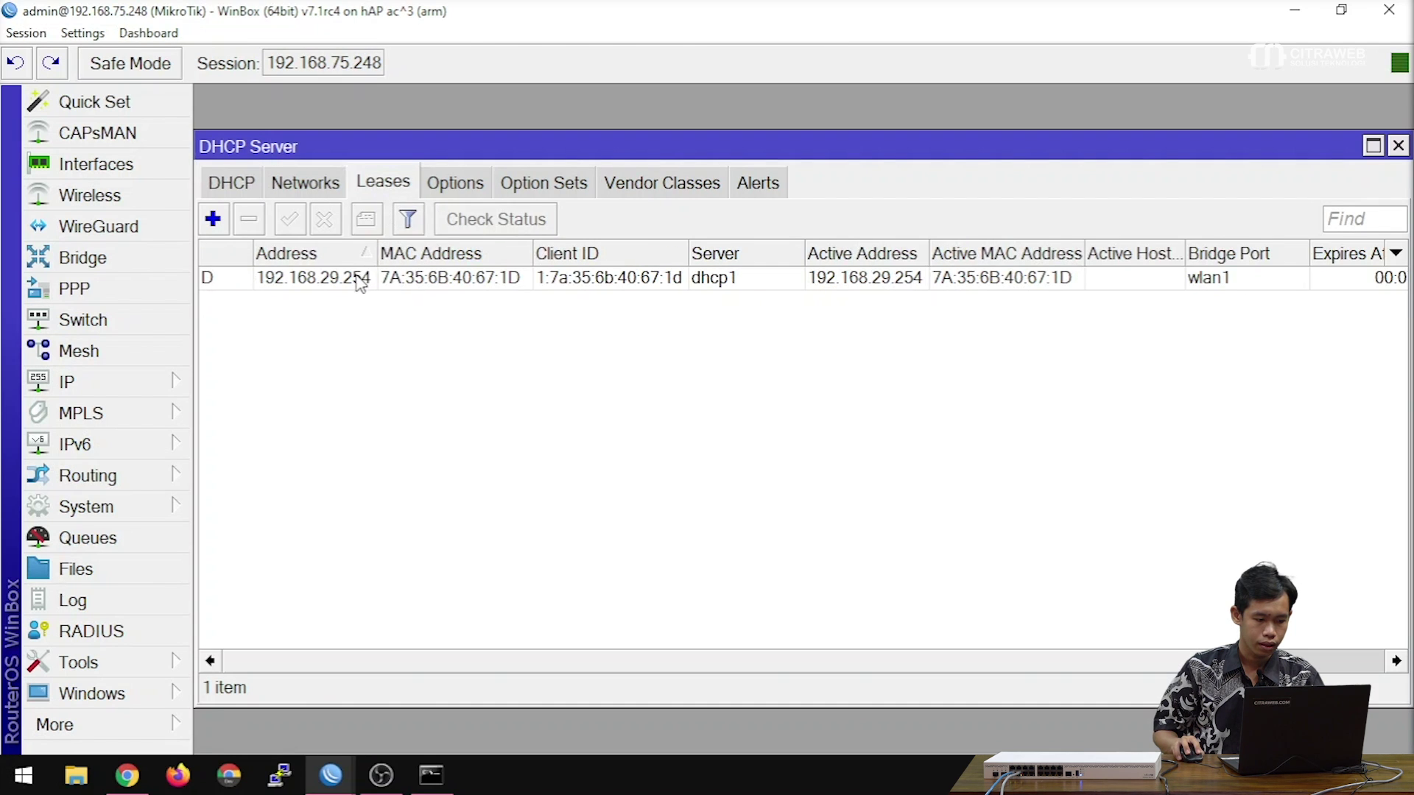
drag(377, 255, 430, 258)
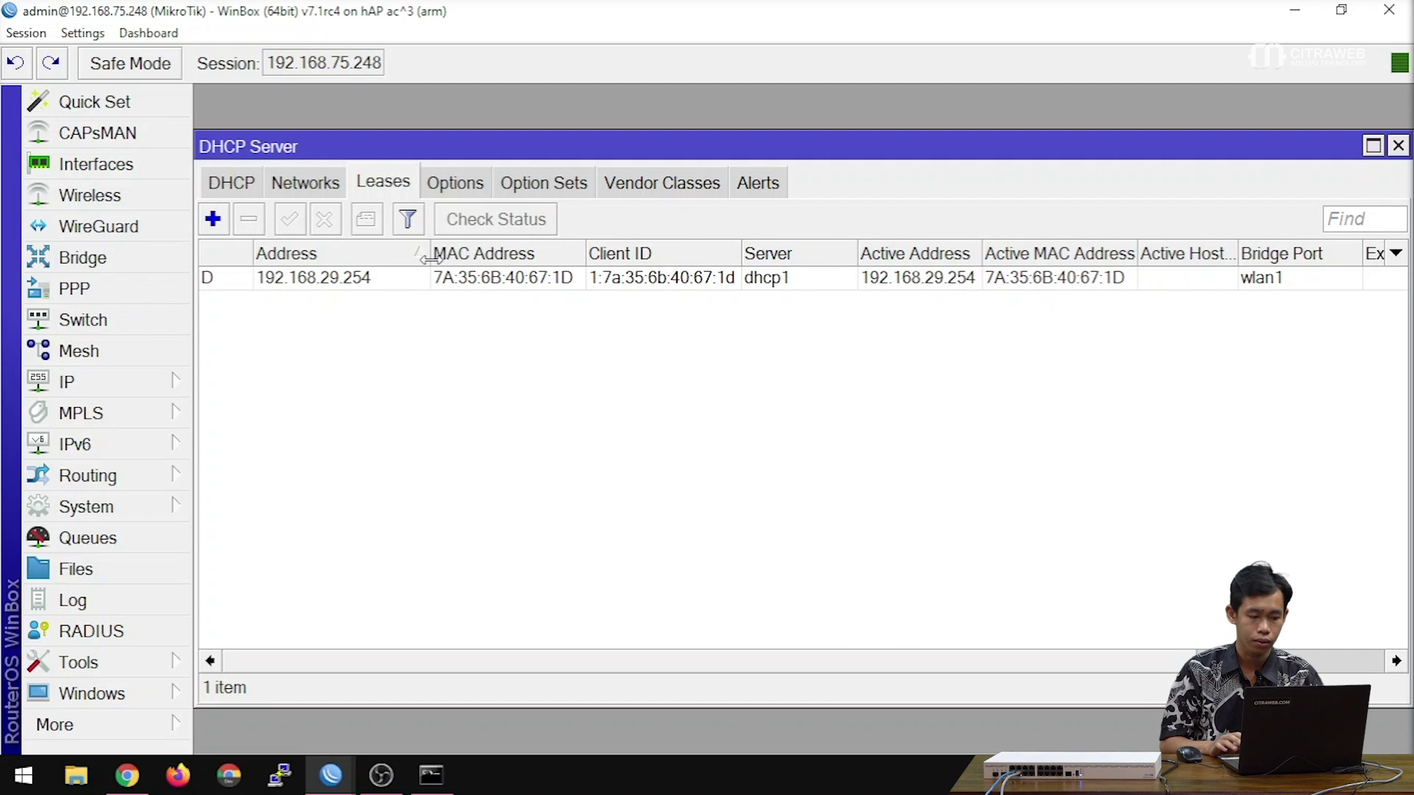
Step: Open the 192.168.29.254 DHCP lease and copy its address
double_click(340, 285)
double_click(729, 246)
right_click(729, 249)
click(773, 255)
Step: Switch to the Command Prompt and ping the copied client address 192.168.29.254
click(431, 774)
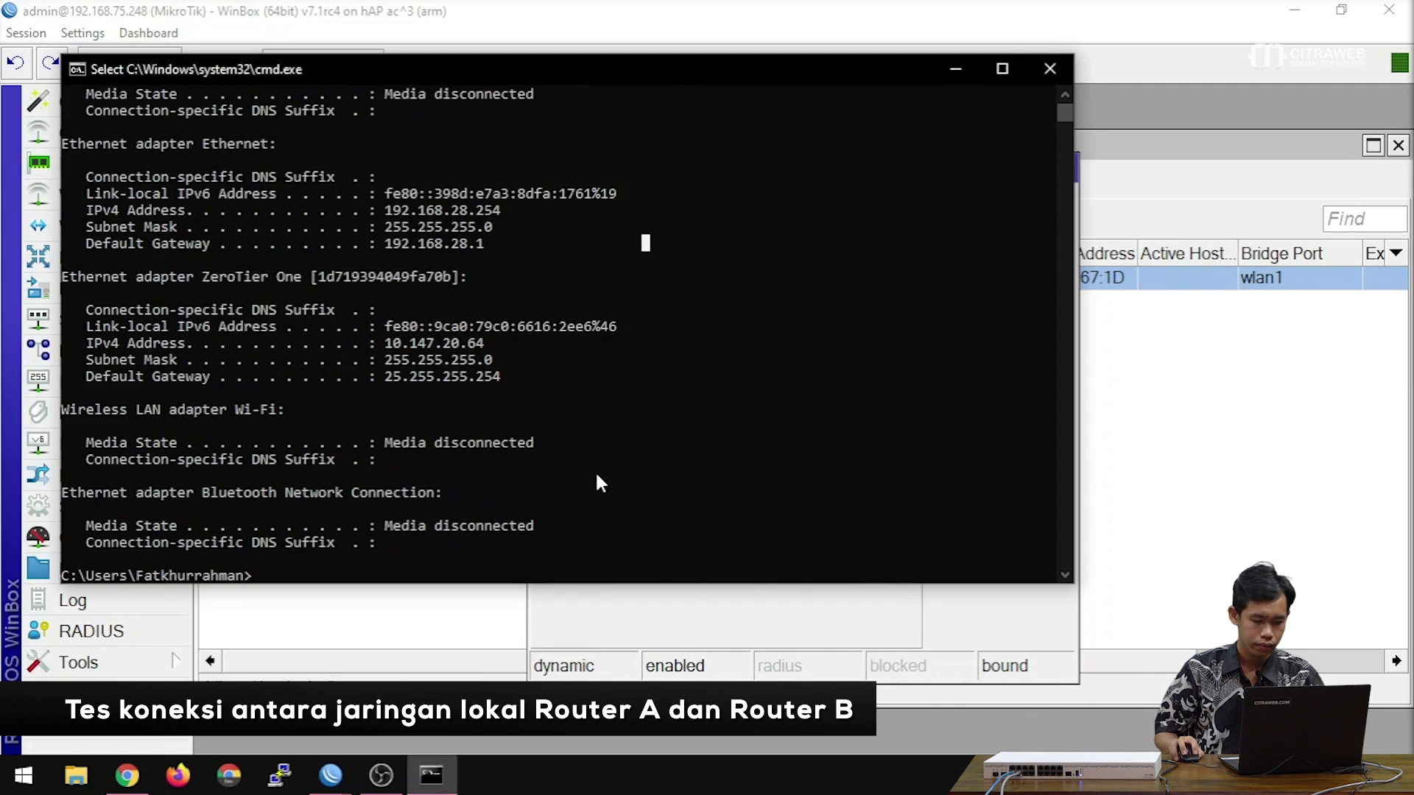
text(ping)
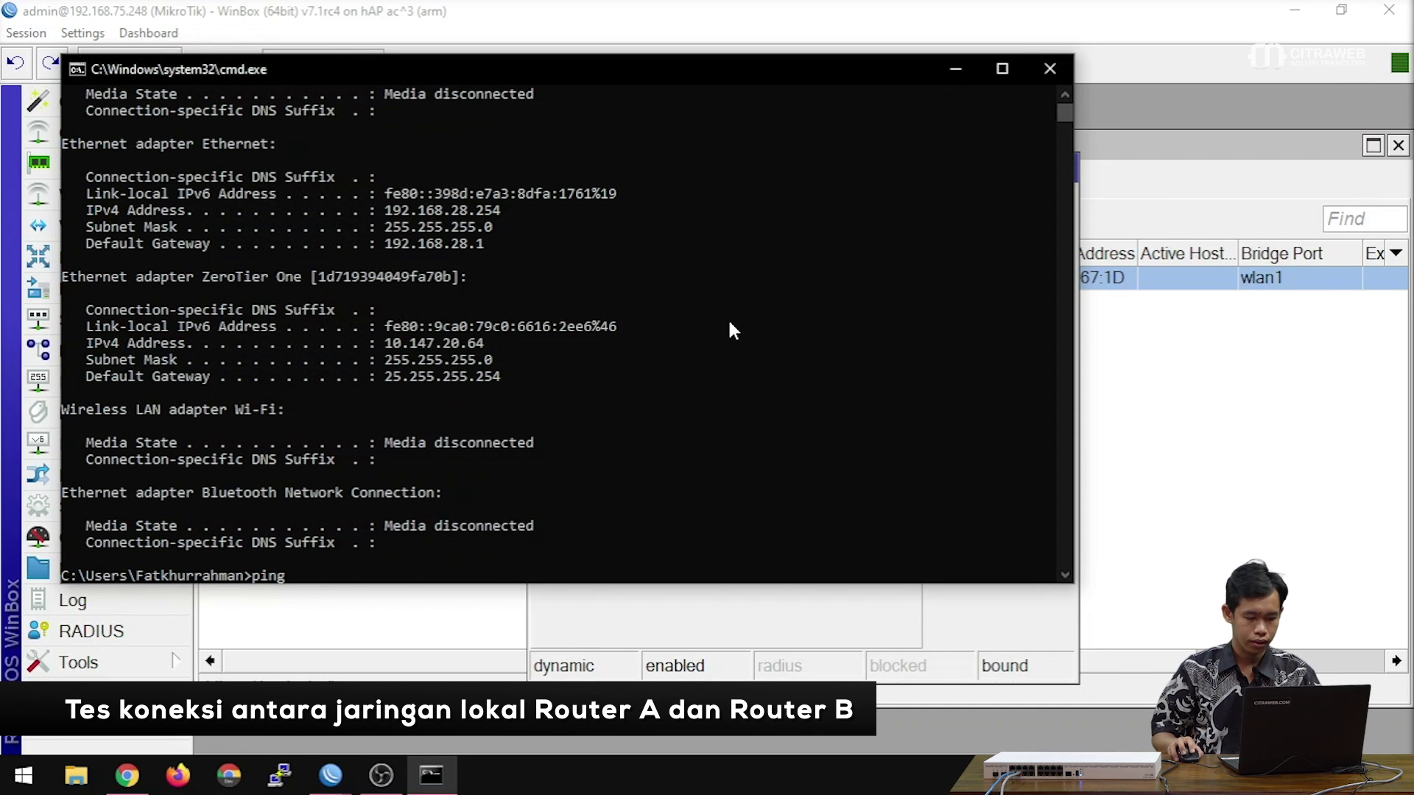
key(ctrl+v)
key(Return)
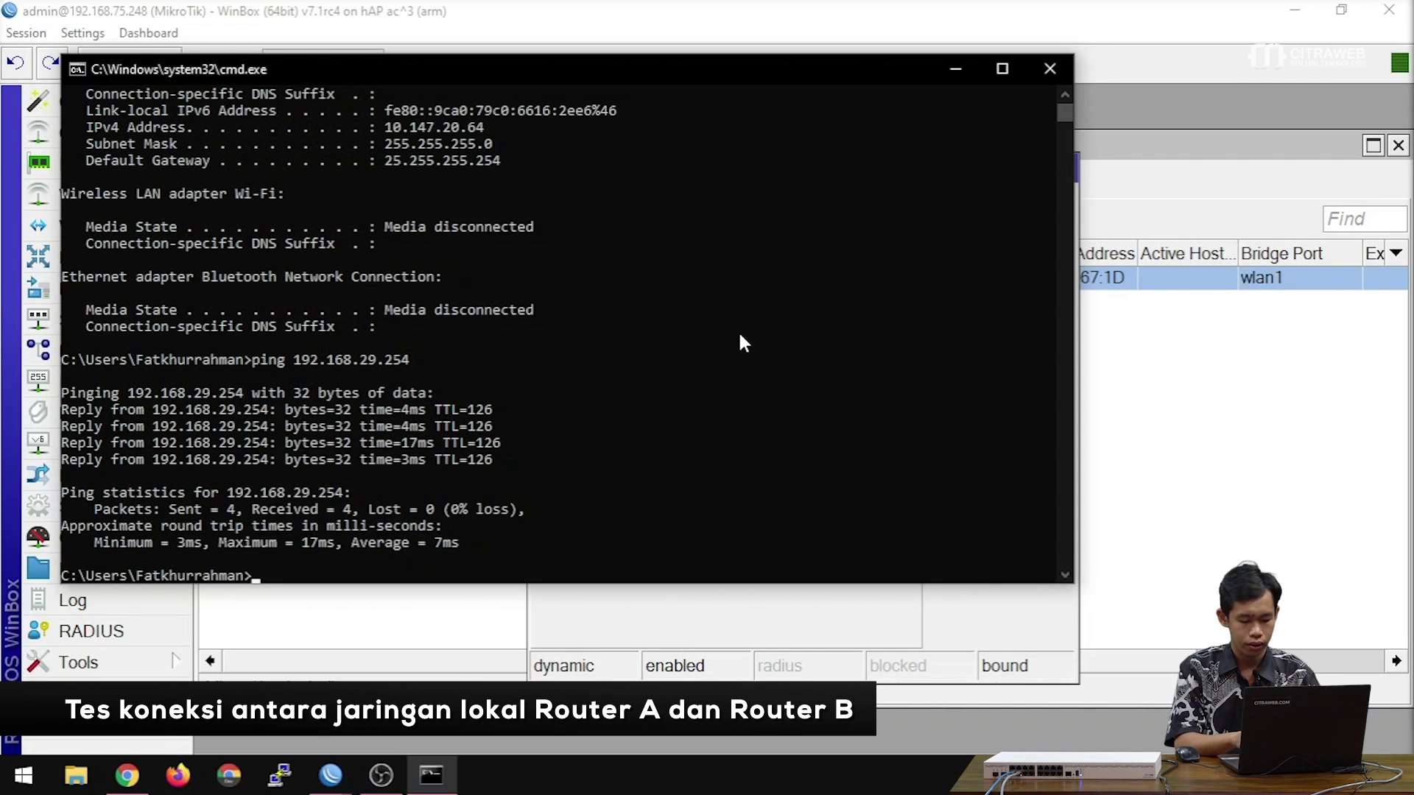
Step: Try to trace the path to the remote client with traceroute -d 192.168.29.254
text(traceroute -d 192.168.29.254)
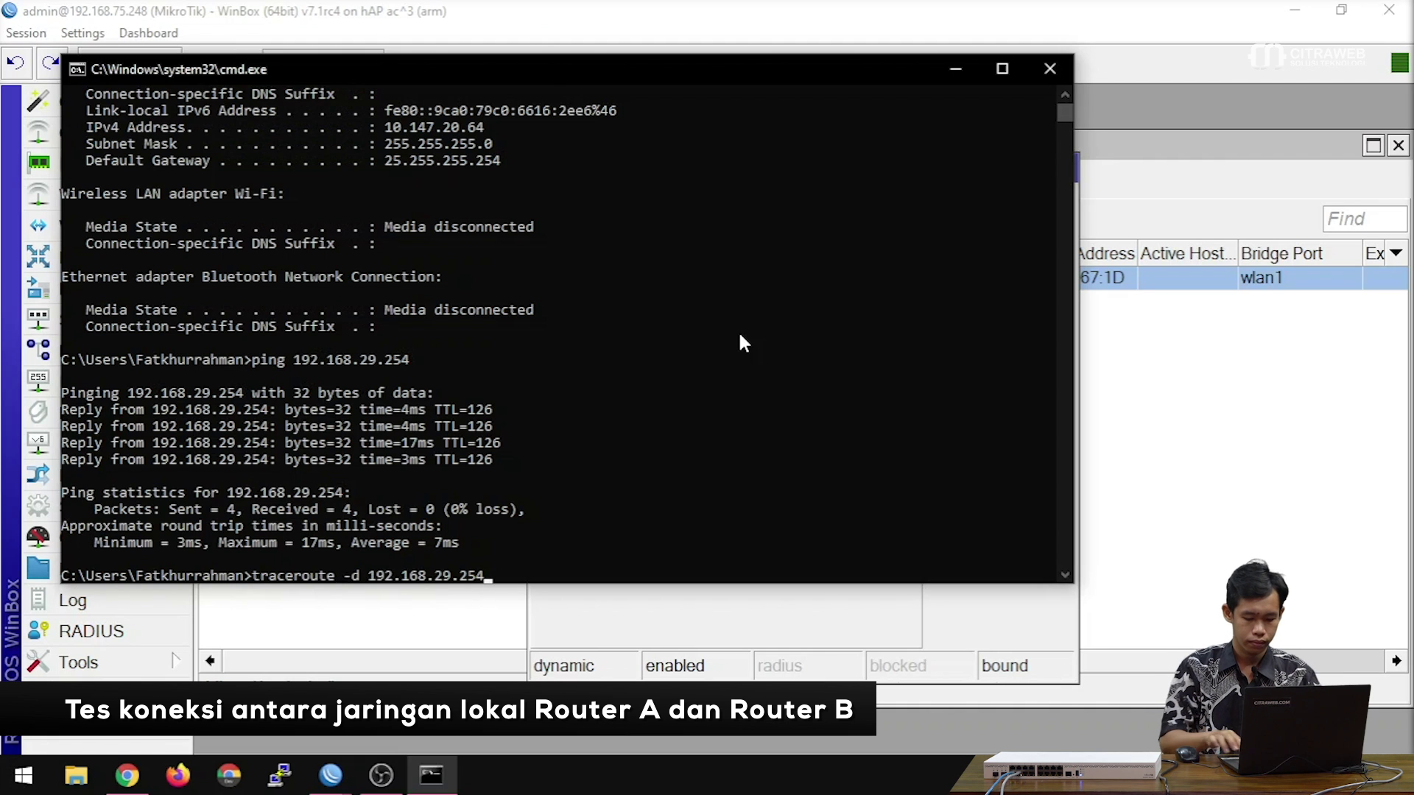
key(Return)
Step: Correct the previous trace command to tracert -d 192.168.29.254 and run it
key(Up)
key(Left)
key(Left)
key(Left)
key(Left)
key(Left)
key(Left)
key(Left)
key(Left)
key(Left)
key(Left)
key(Left)
key(Left)
key(Left)
key(Left)
key(Left)
key(Left)
key(Left)
key(Left)
key(BackSpace)
key(BackSpace)
key(BackSpace)
text(t)
key(Return)
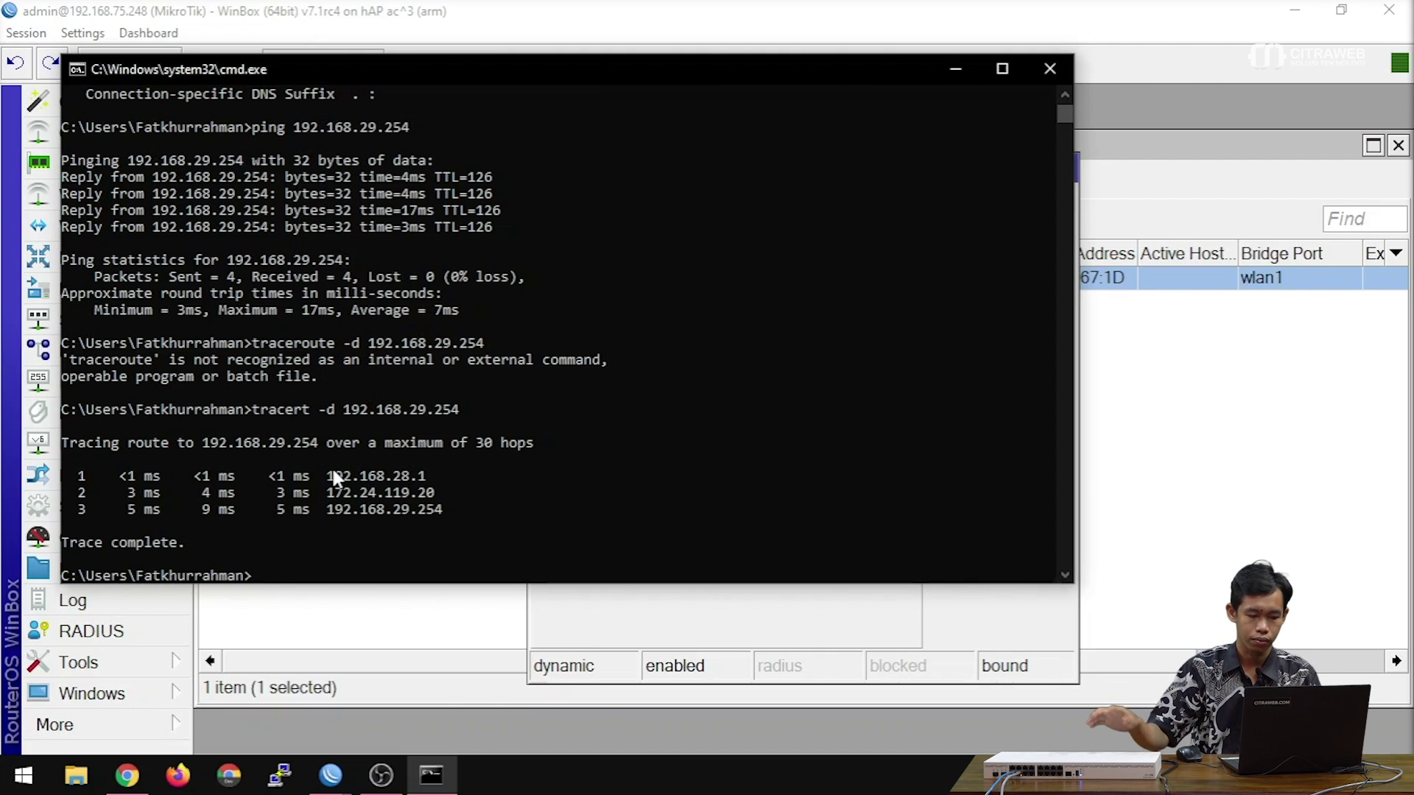
Step: Highlight the second and third hops in the trace output to examine the path through ZeroTier to the remote client
click(328, 492)
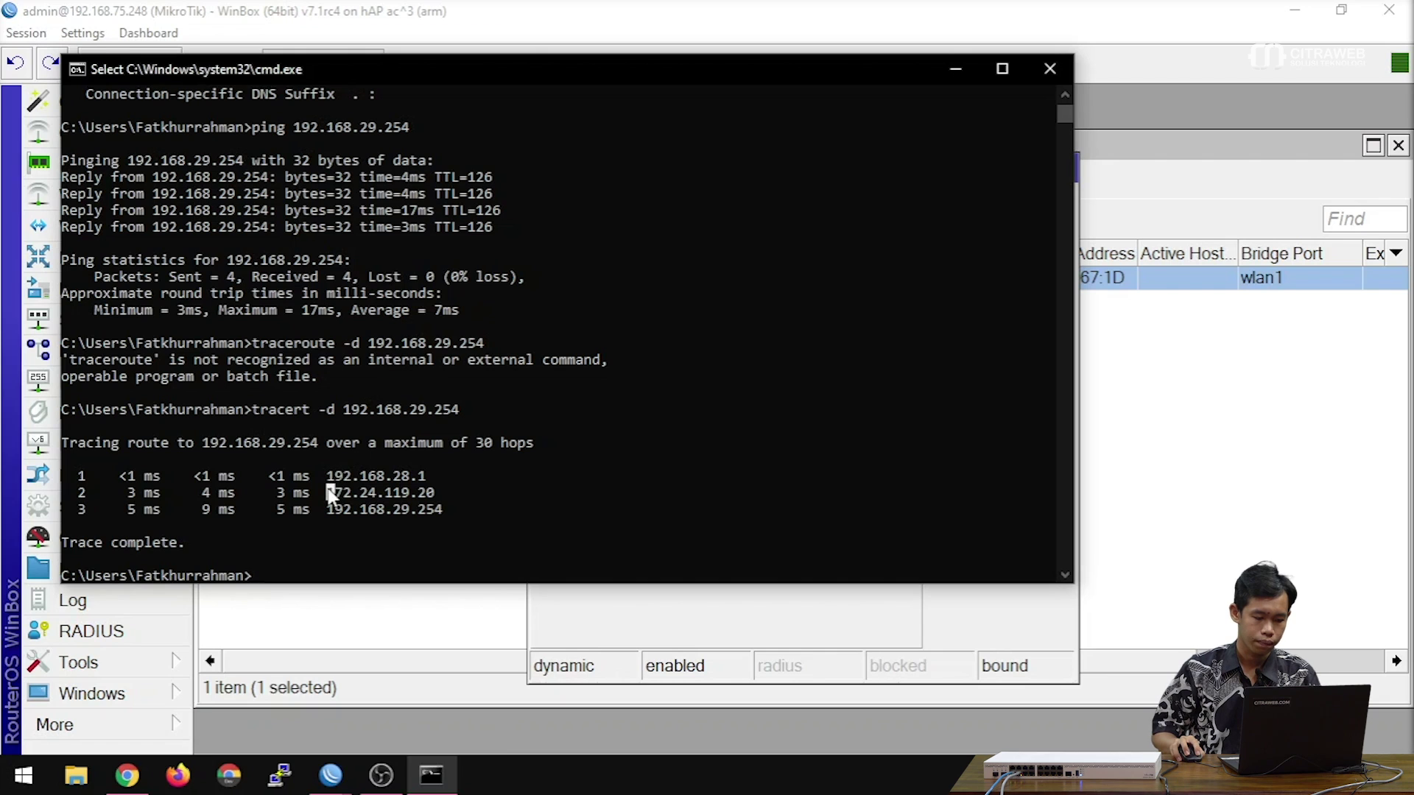
drag(409, 488, 432, 501)
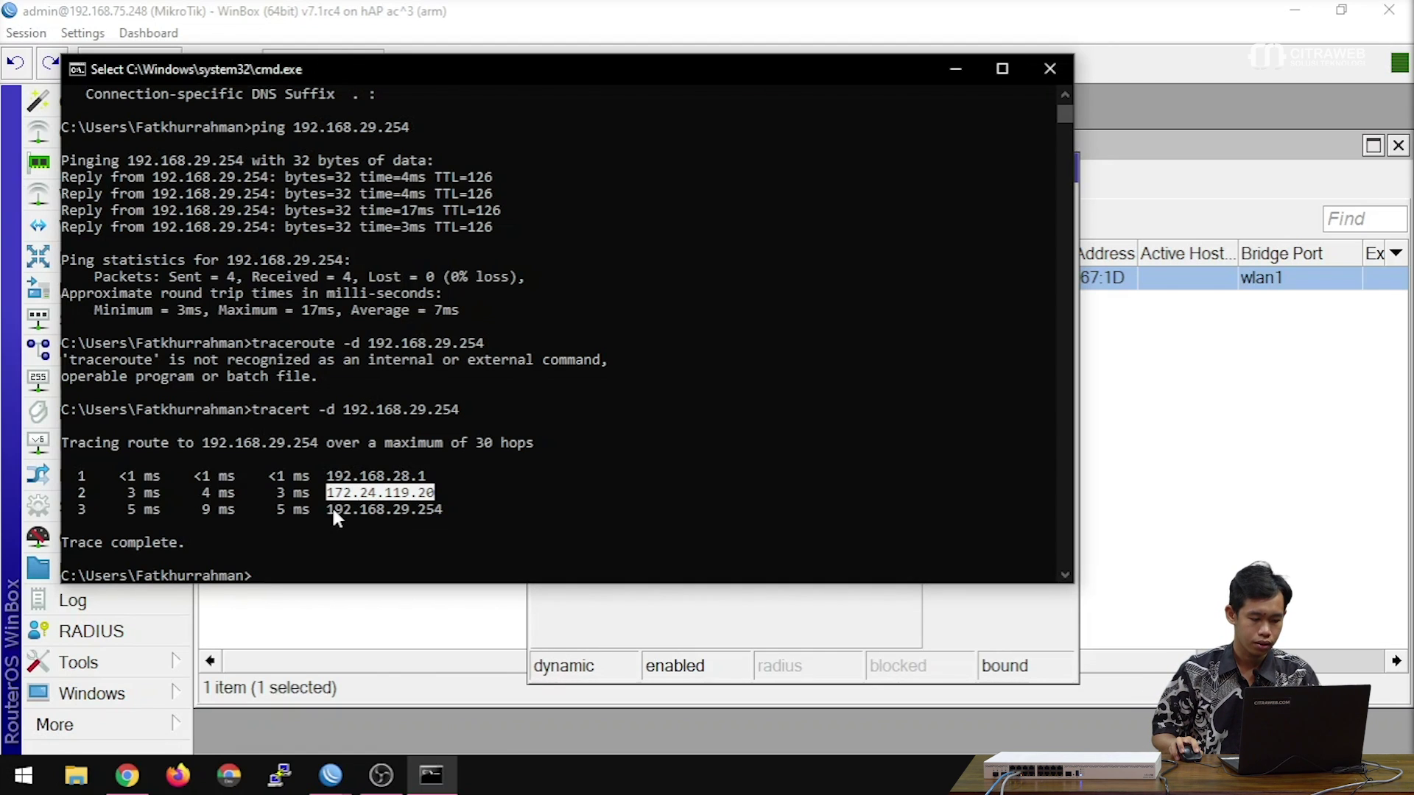
drag(326, 505, 442, 514)
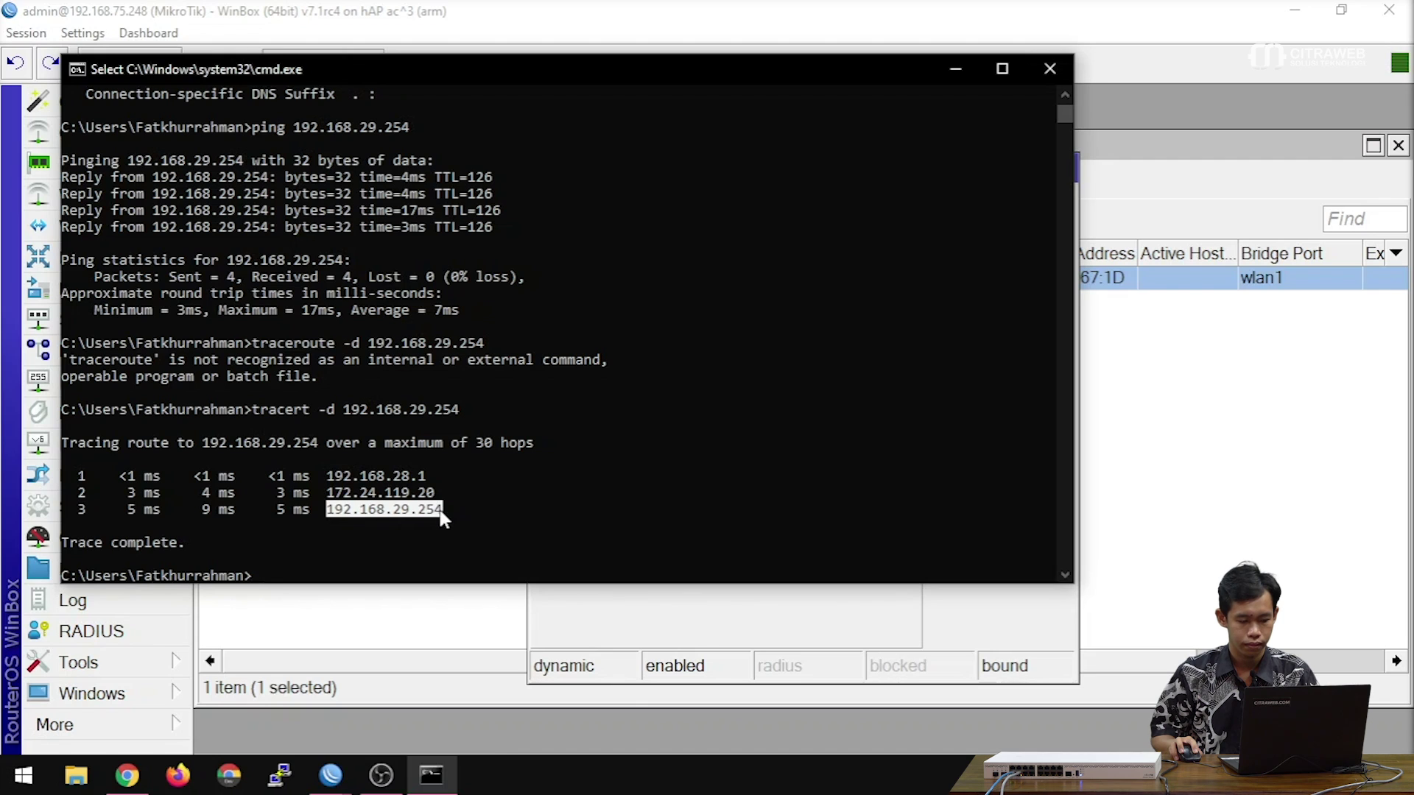